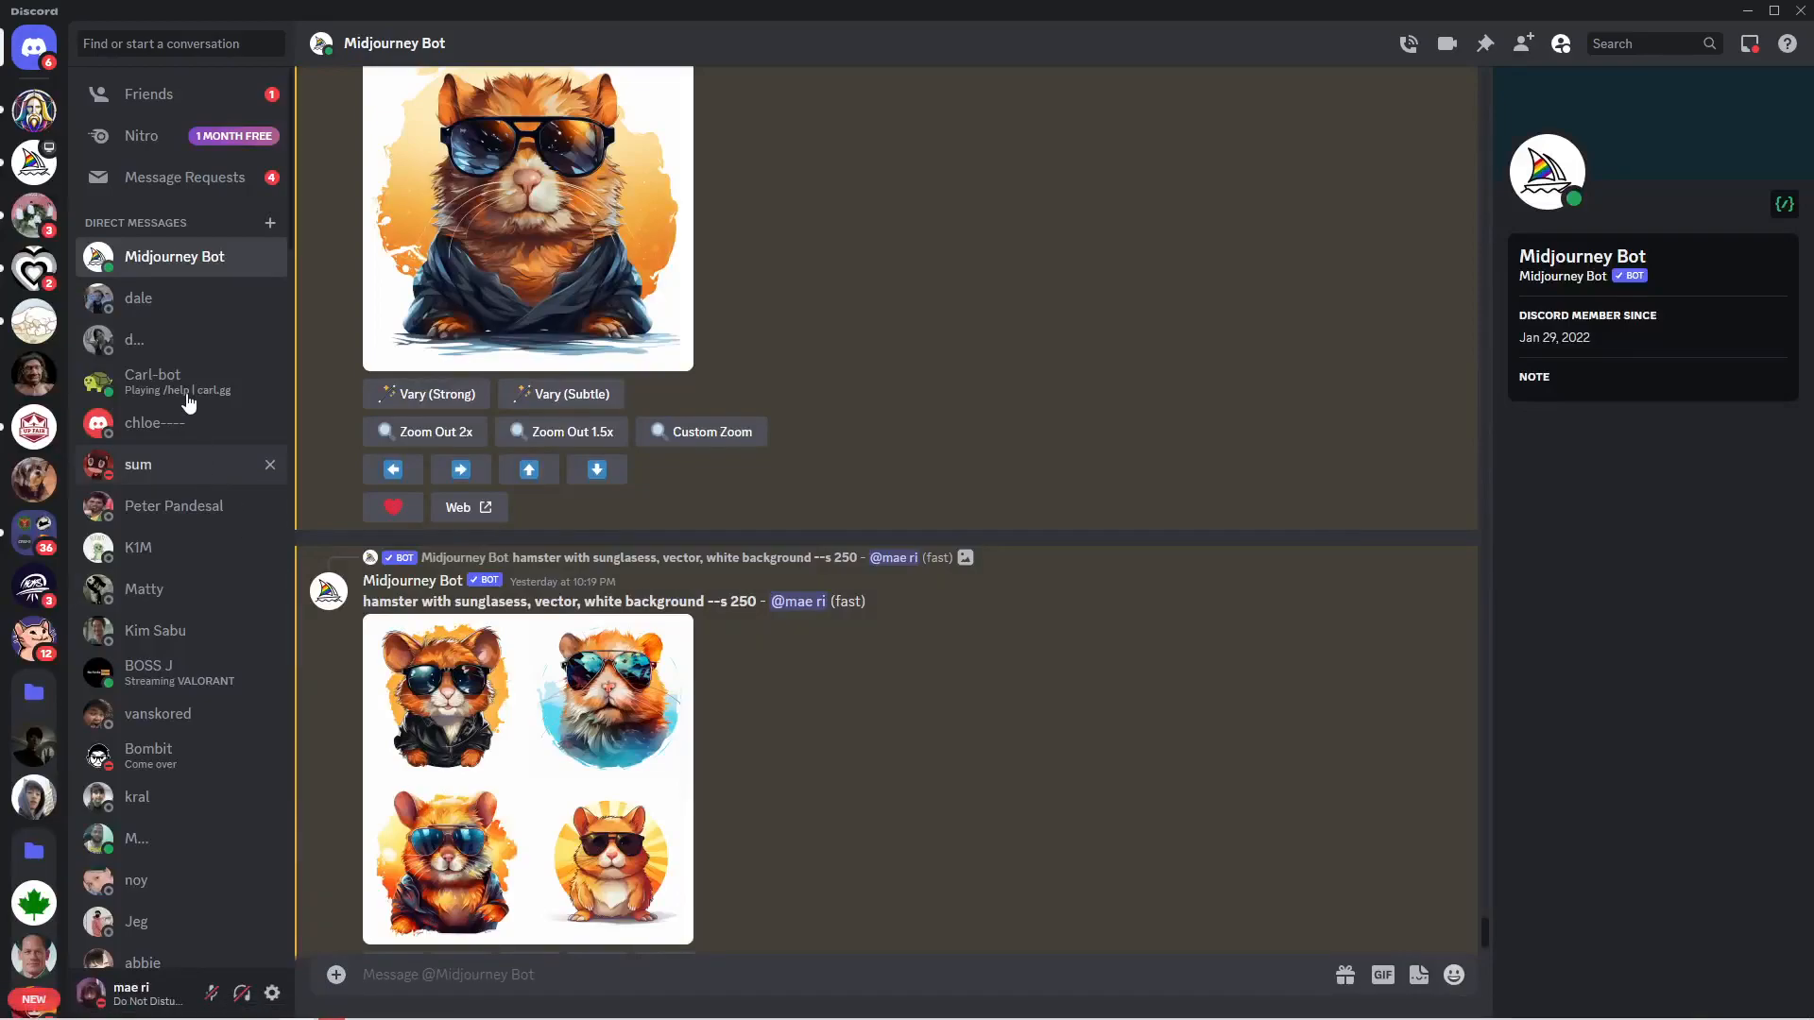
pyautogui.scroll(-1, 628, 661)
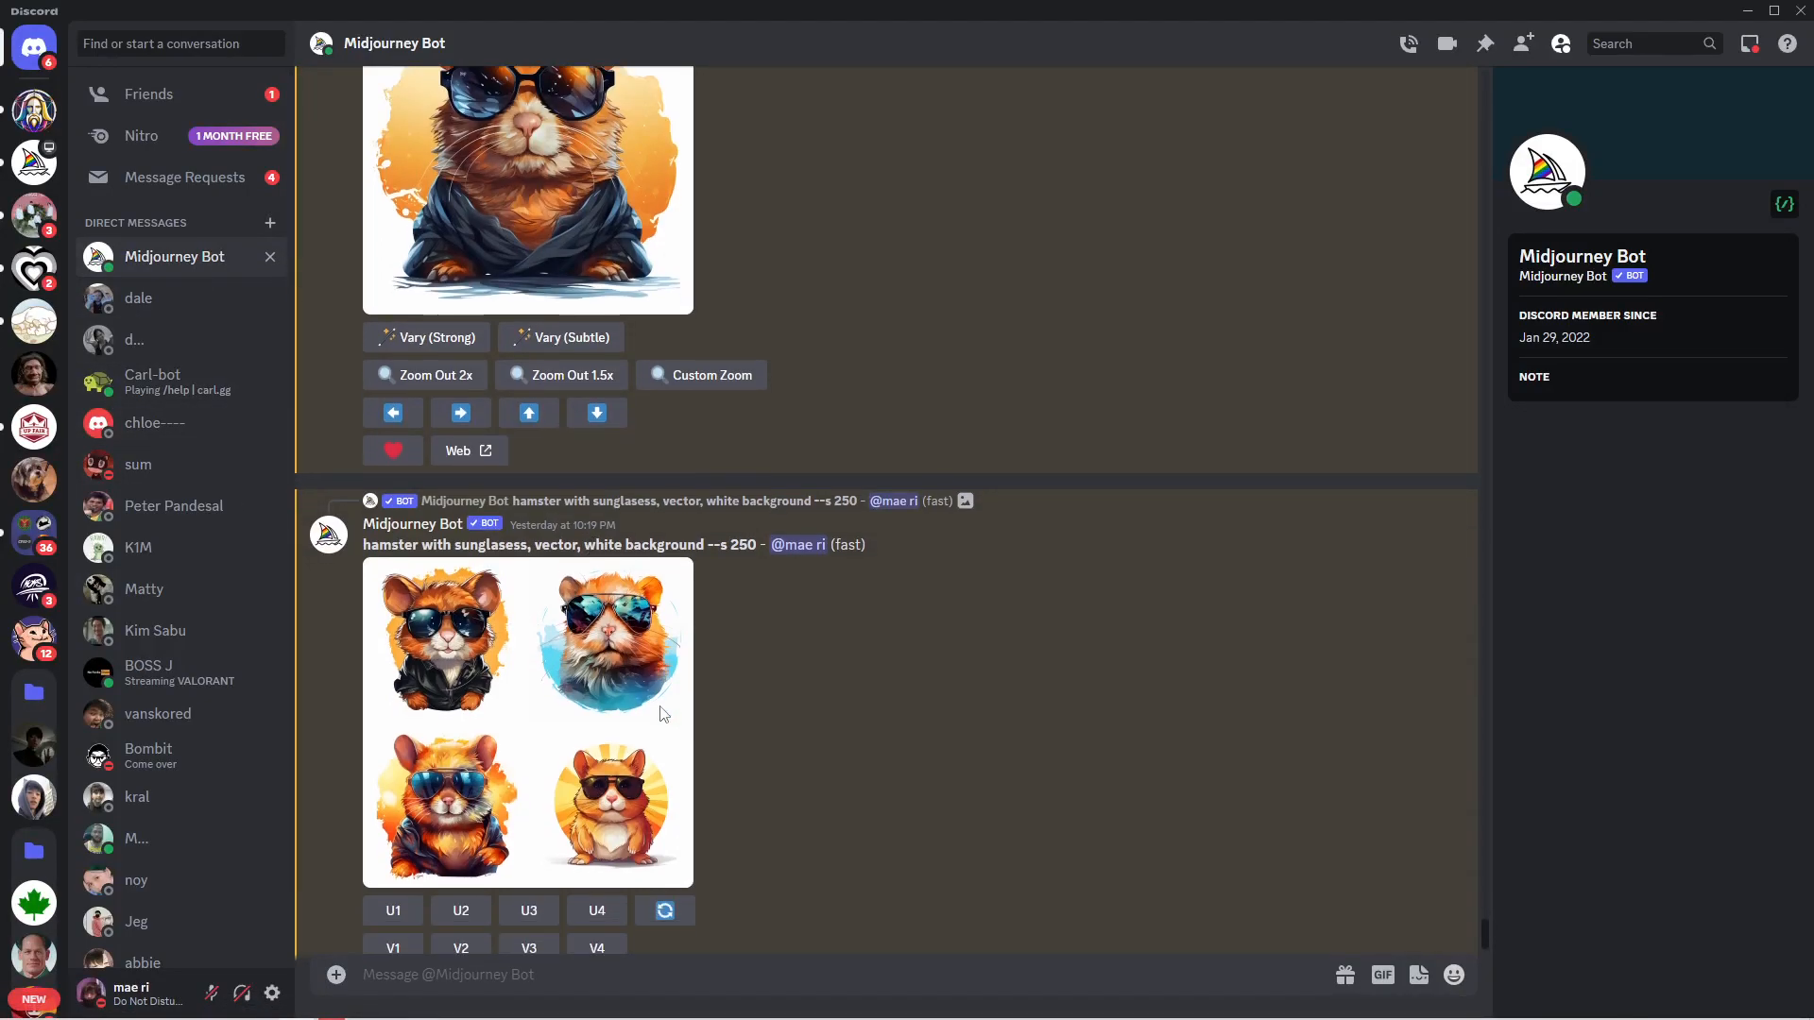
pyautogui.scroll(10, 808, 648)
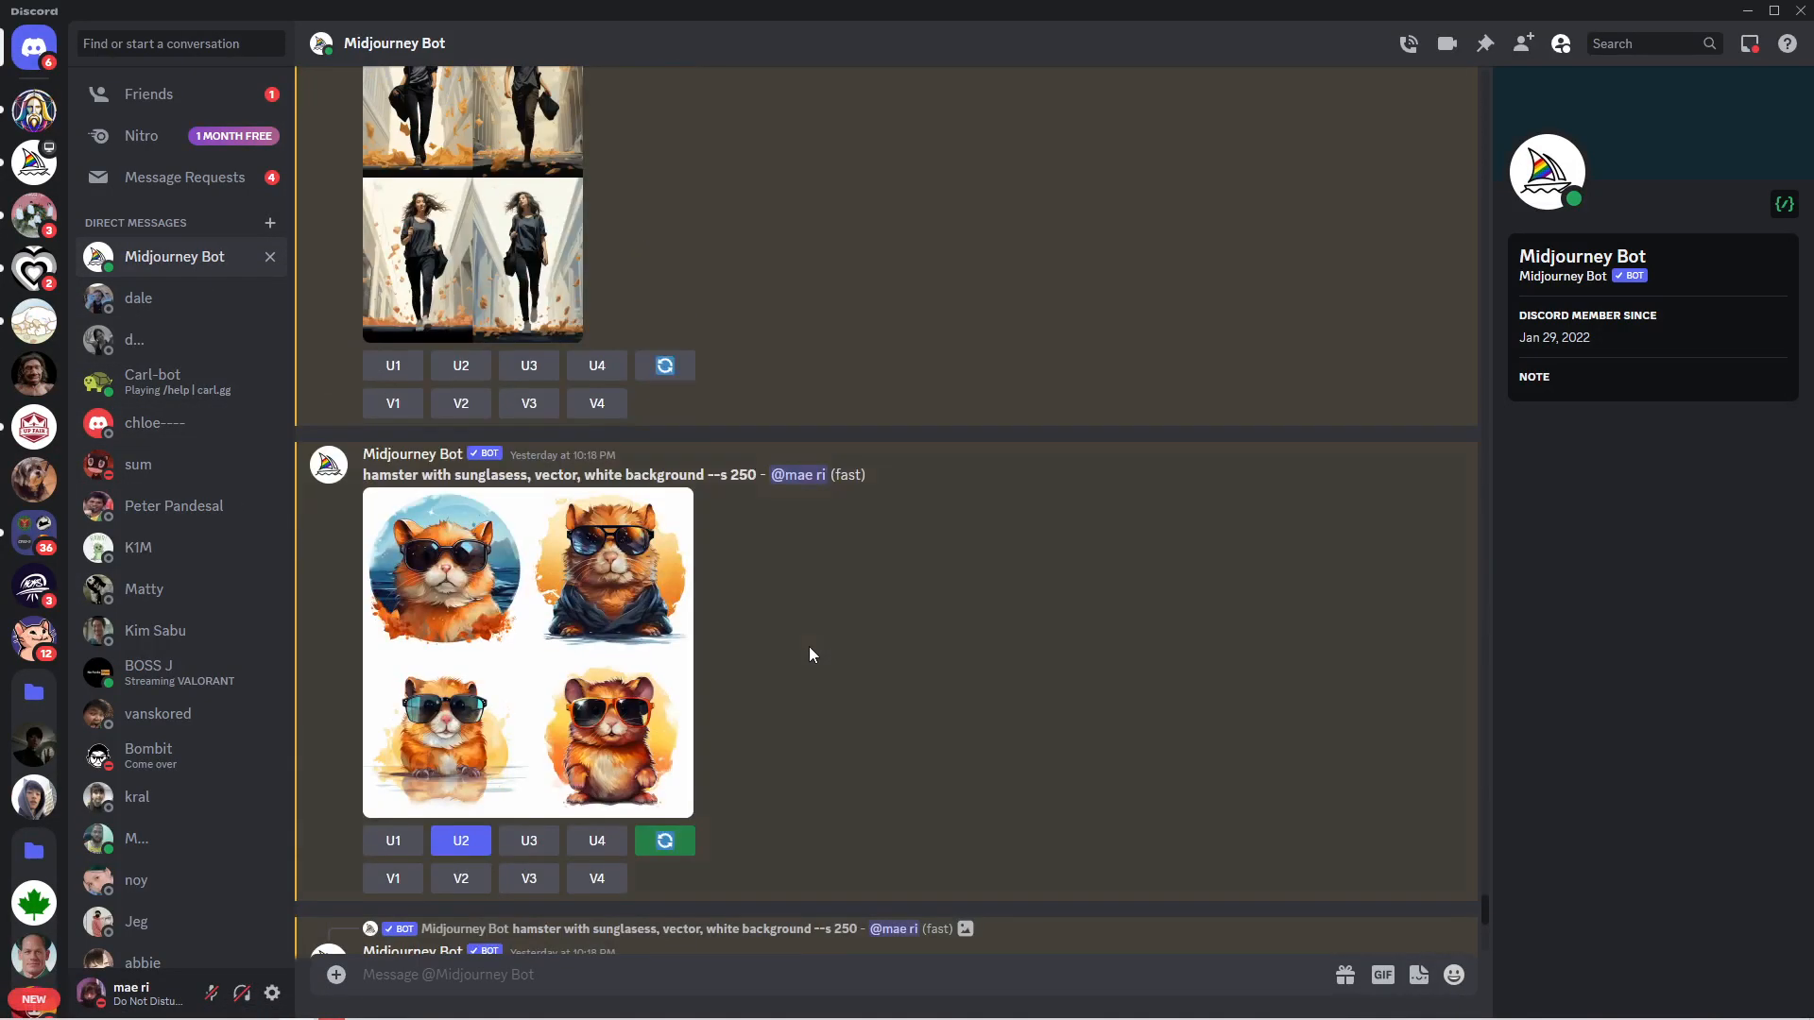
pyautogui.scroll(-7, 809, 648)
pyautogui.scroll(-3, 809, 648)
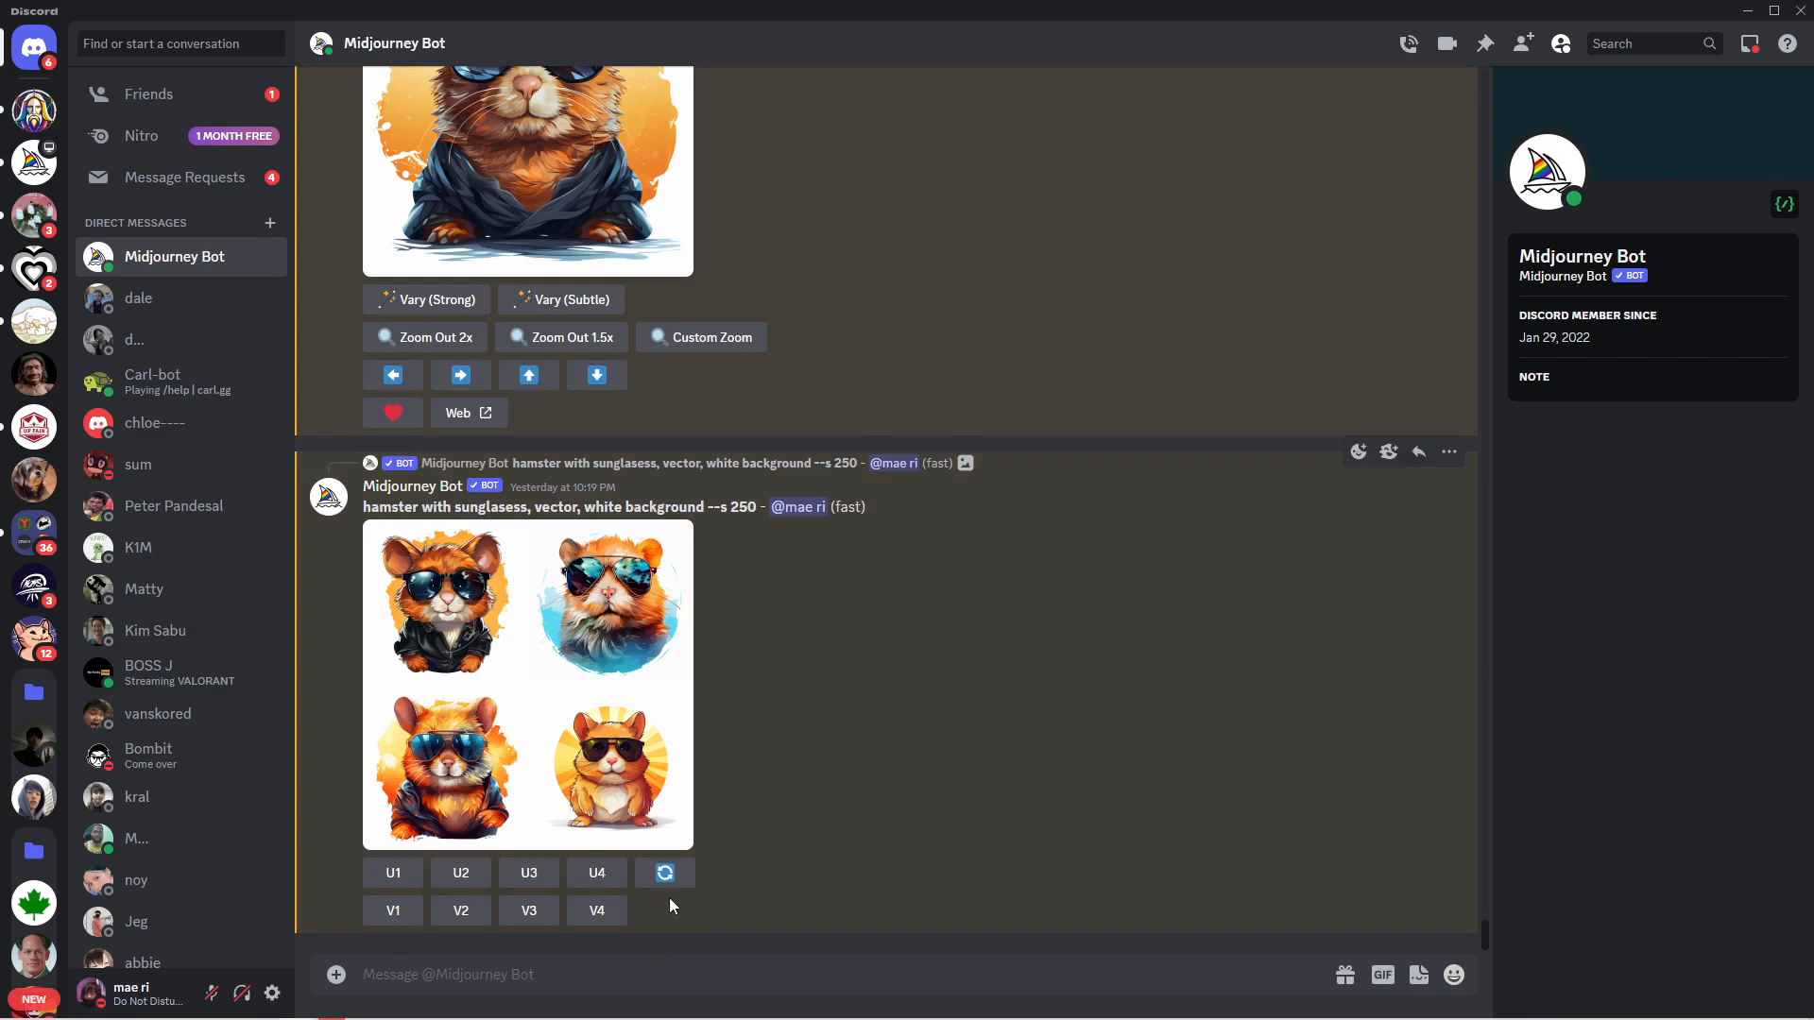
# Step: Generate images with the /imagine prompt "kawaii cute and happy, cat wearing a hat, professional tshirt design, contour, white background"
pyautogui.write('/')
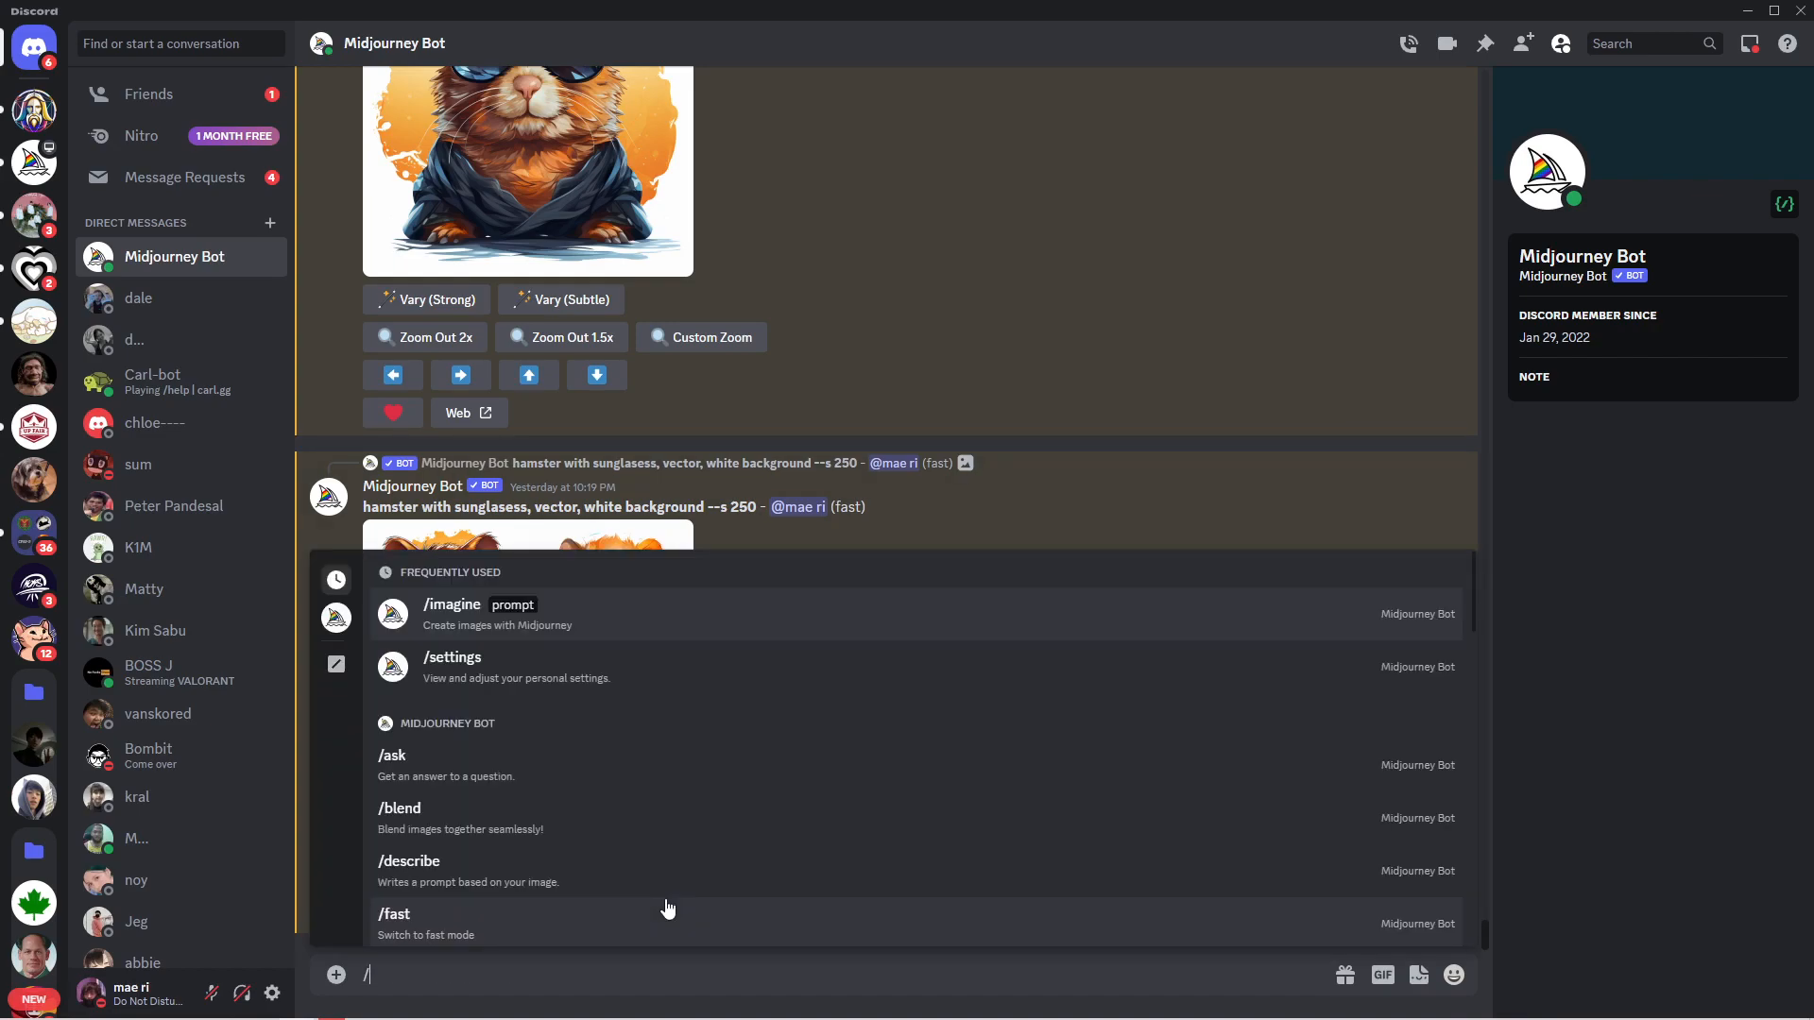
pyautogui.write('imagine')
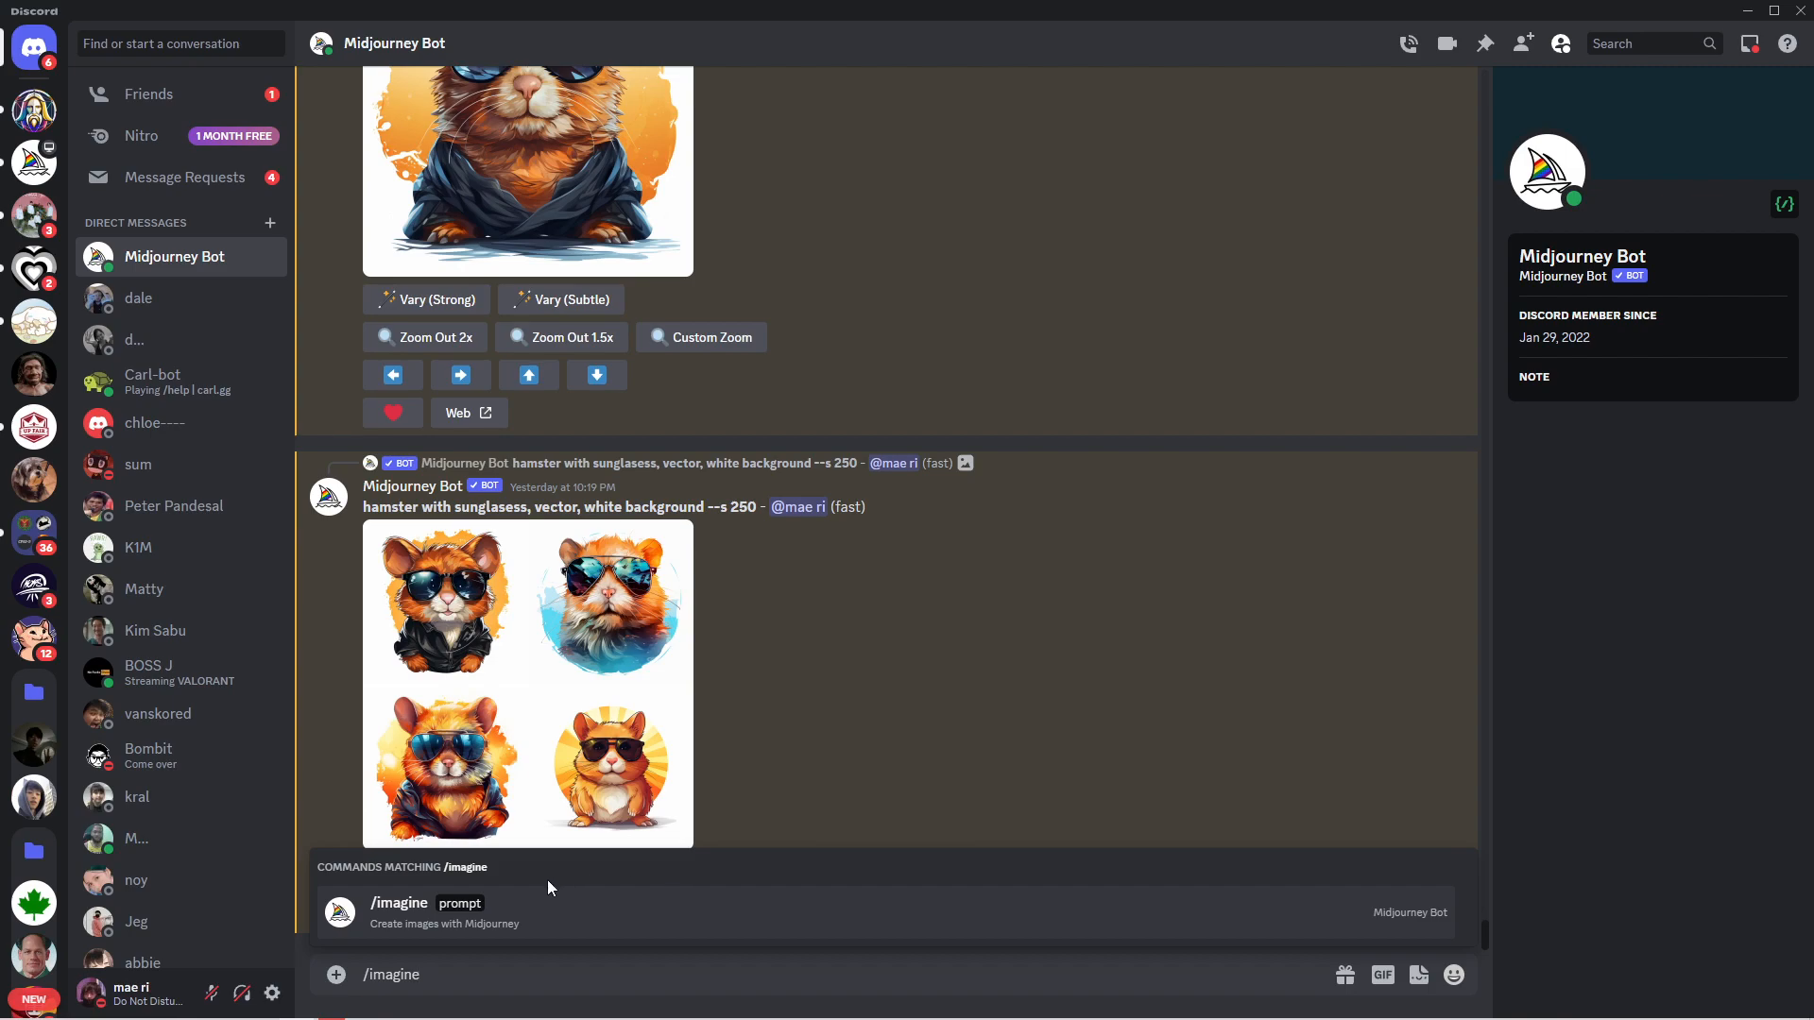
pyautogui.click(475, 905)
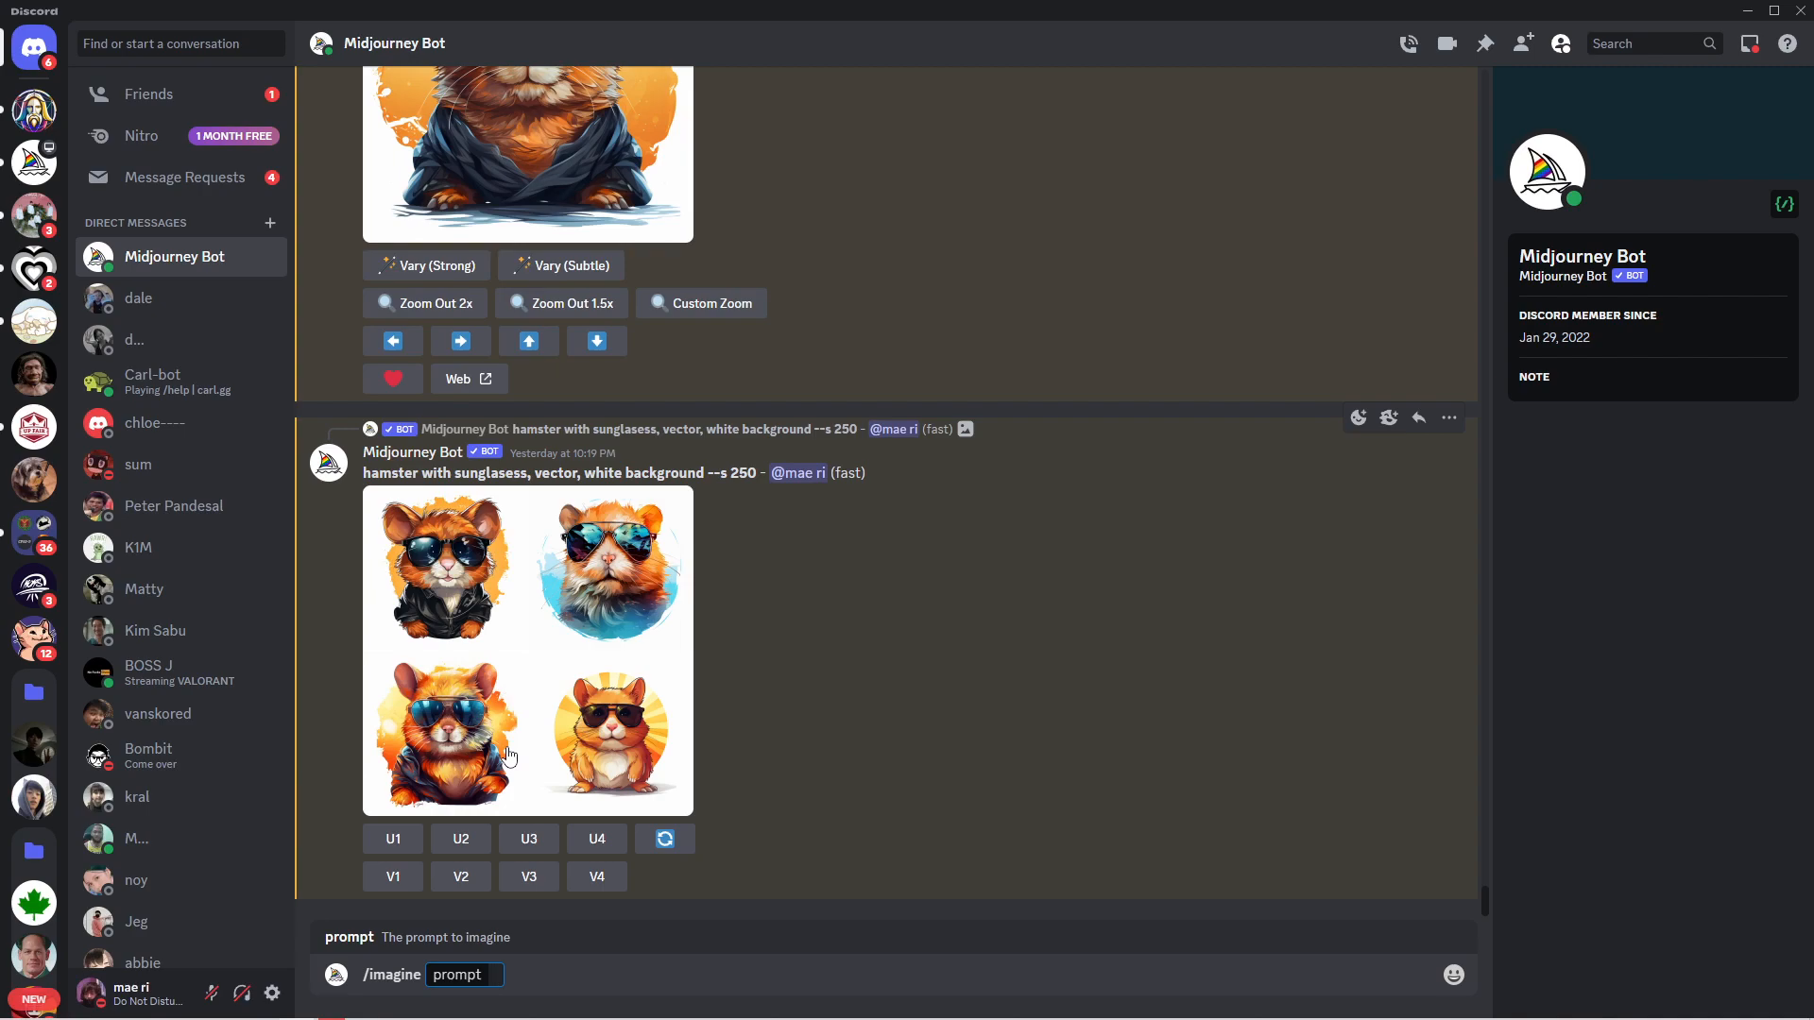
pyautogui.write('awaii')
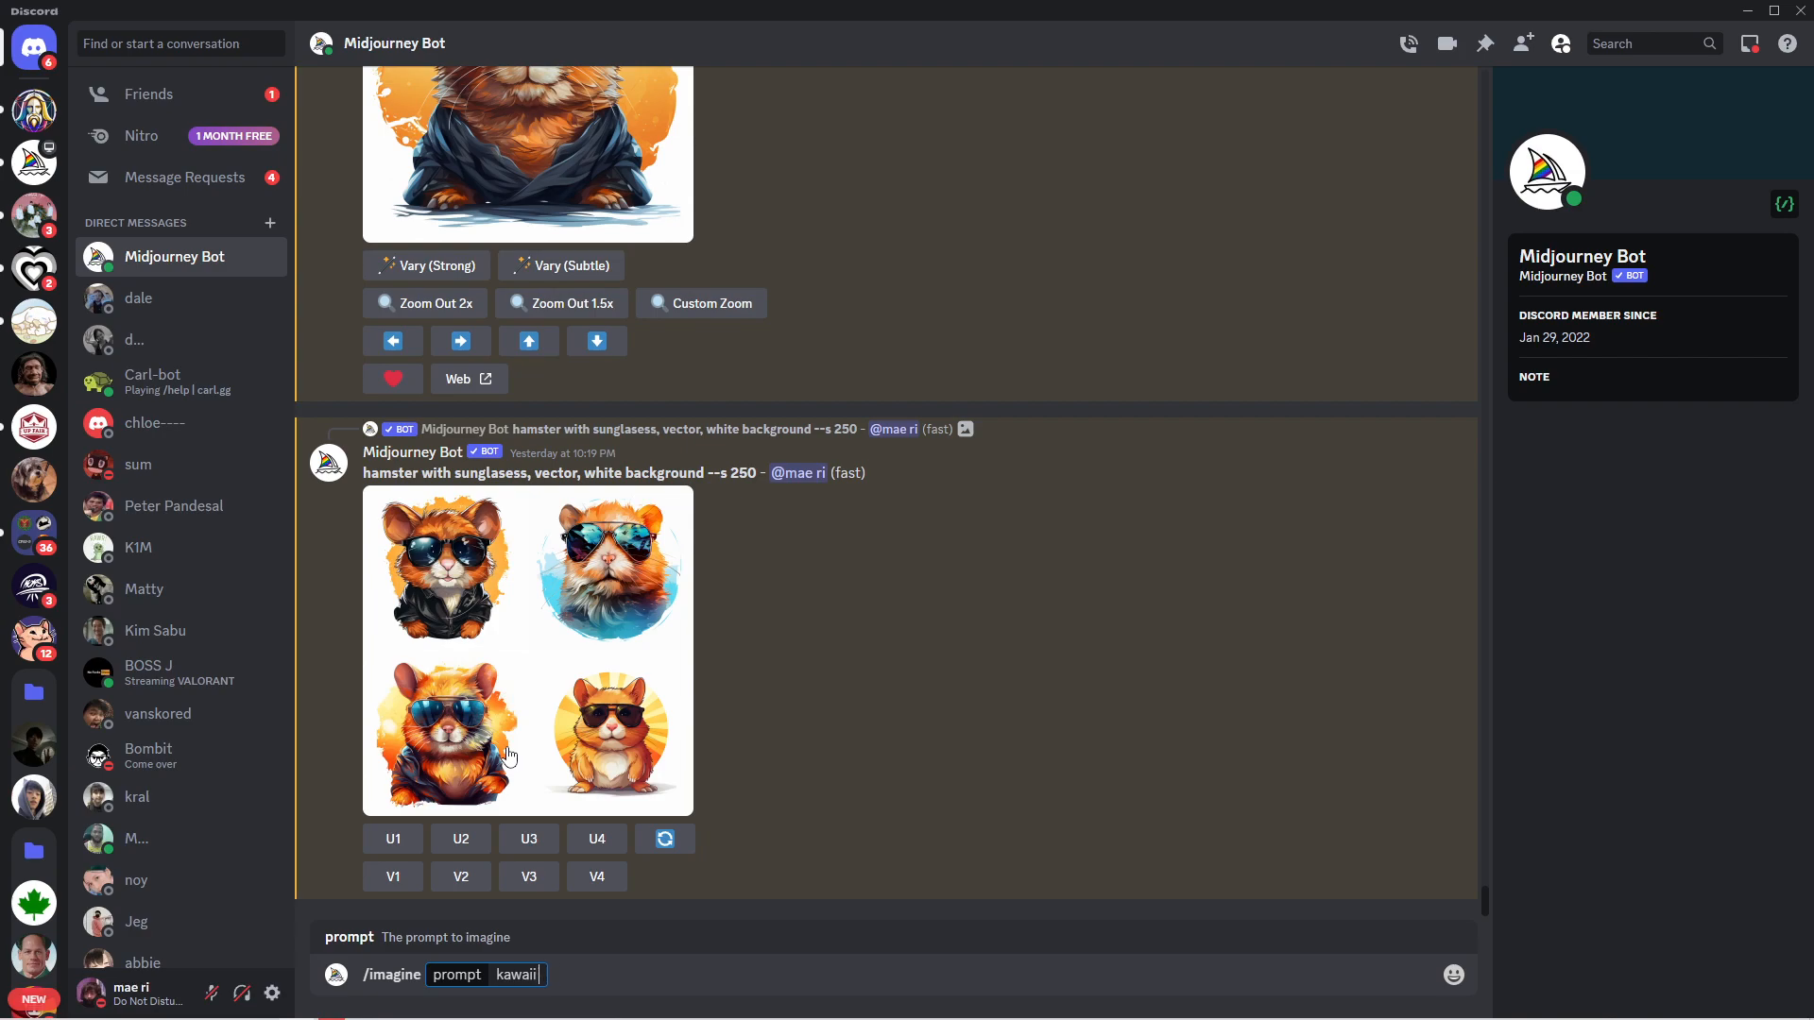
pyautogui.write(' cute and happ')
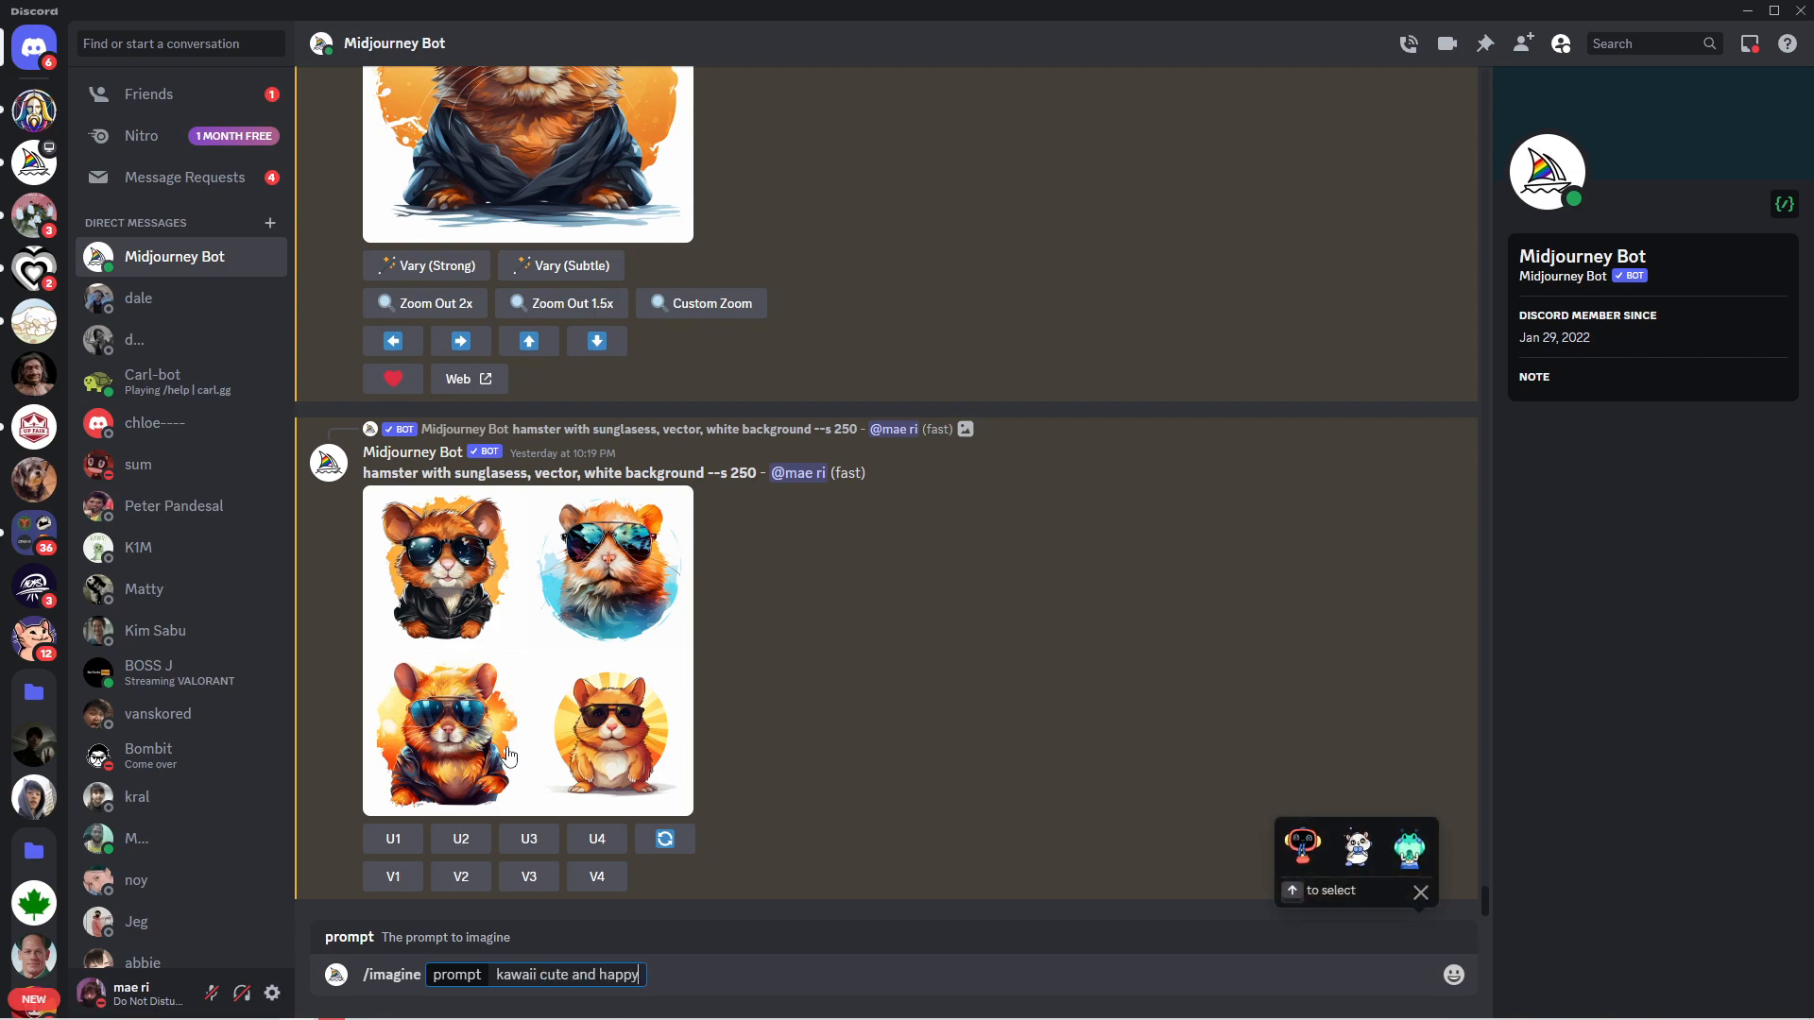
pyautogui.write('y,')
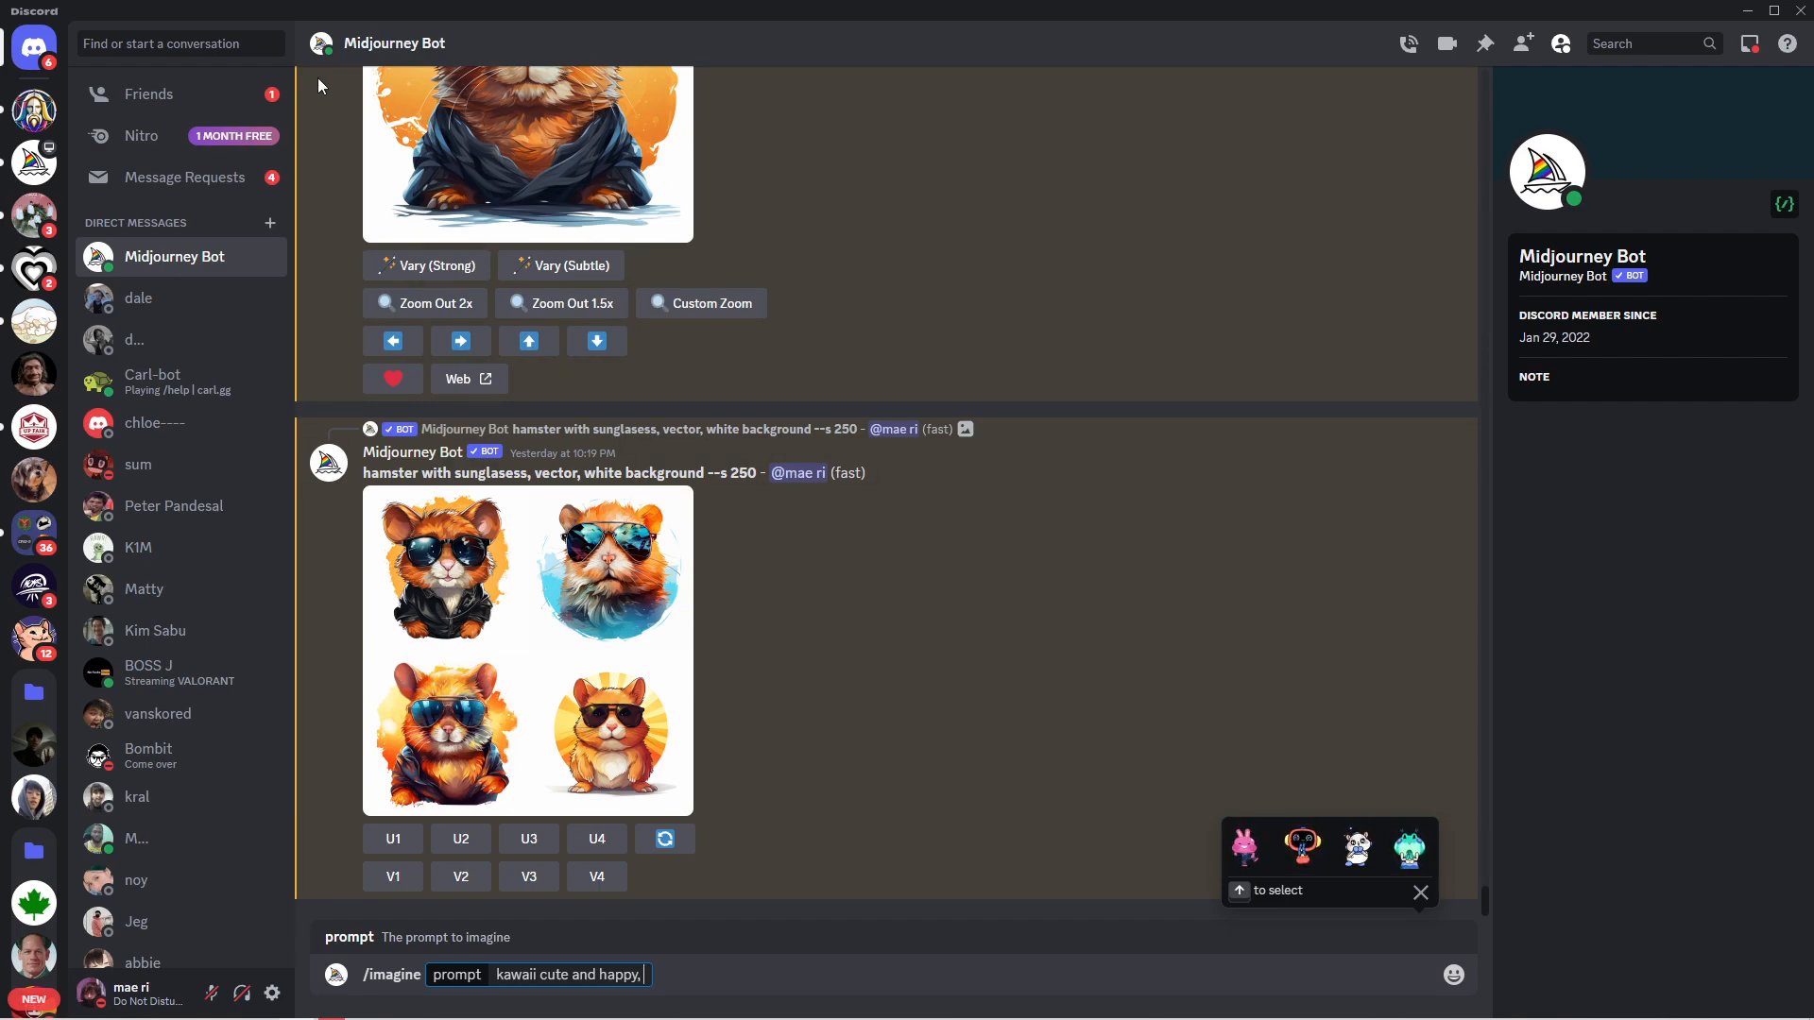
pyautogui.write(' cat wearing a hat')
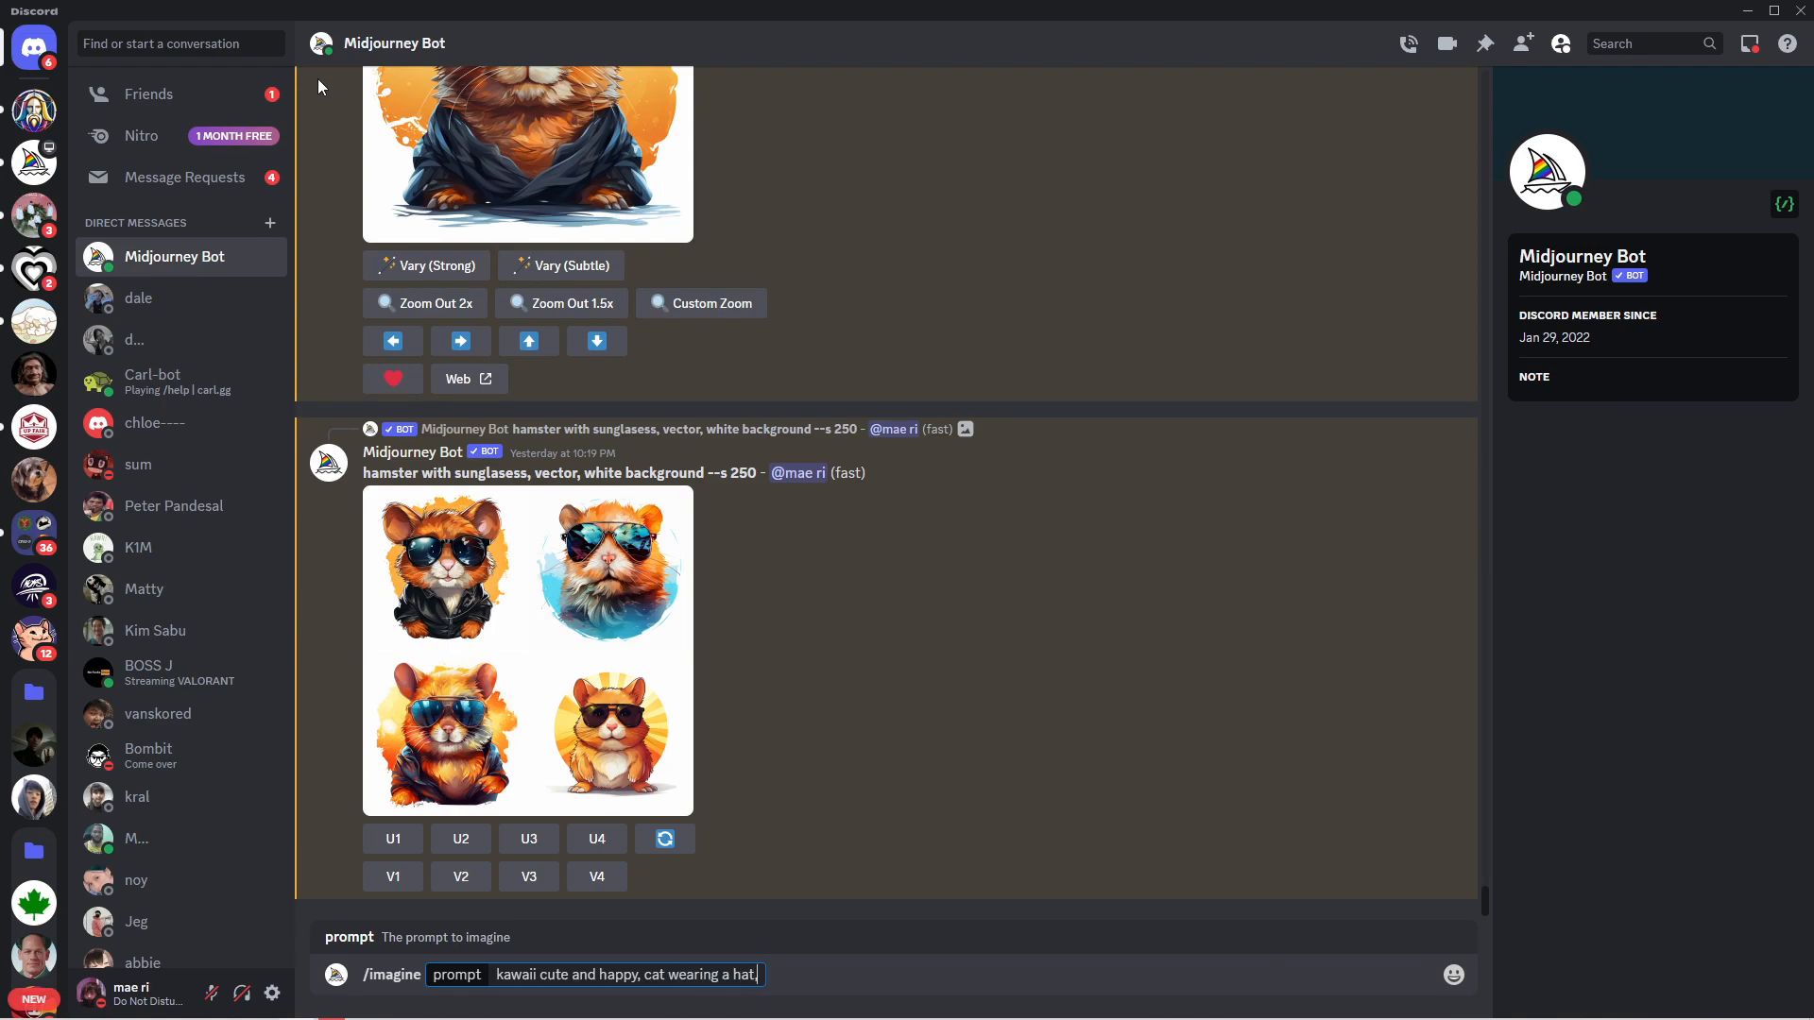
pyautogui.write(', professional tshirt des')
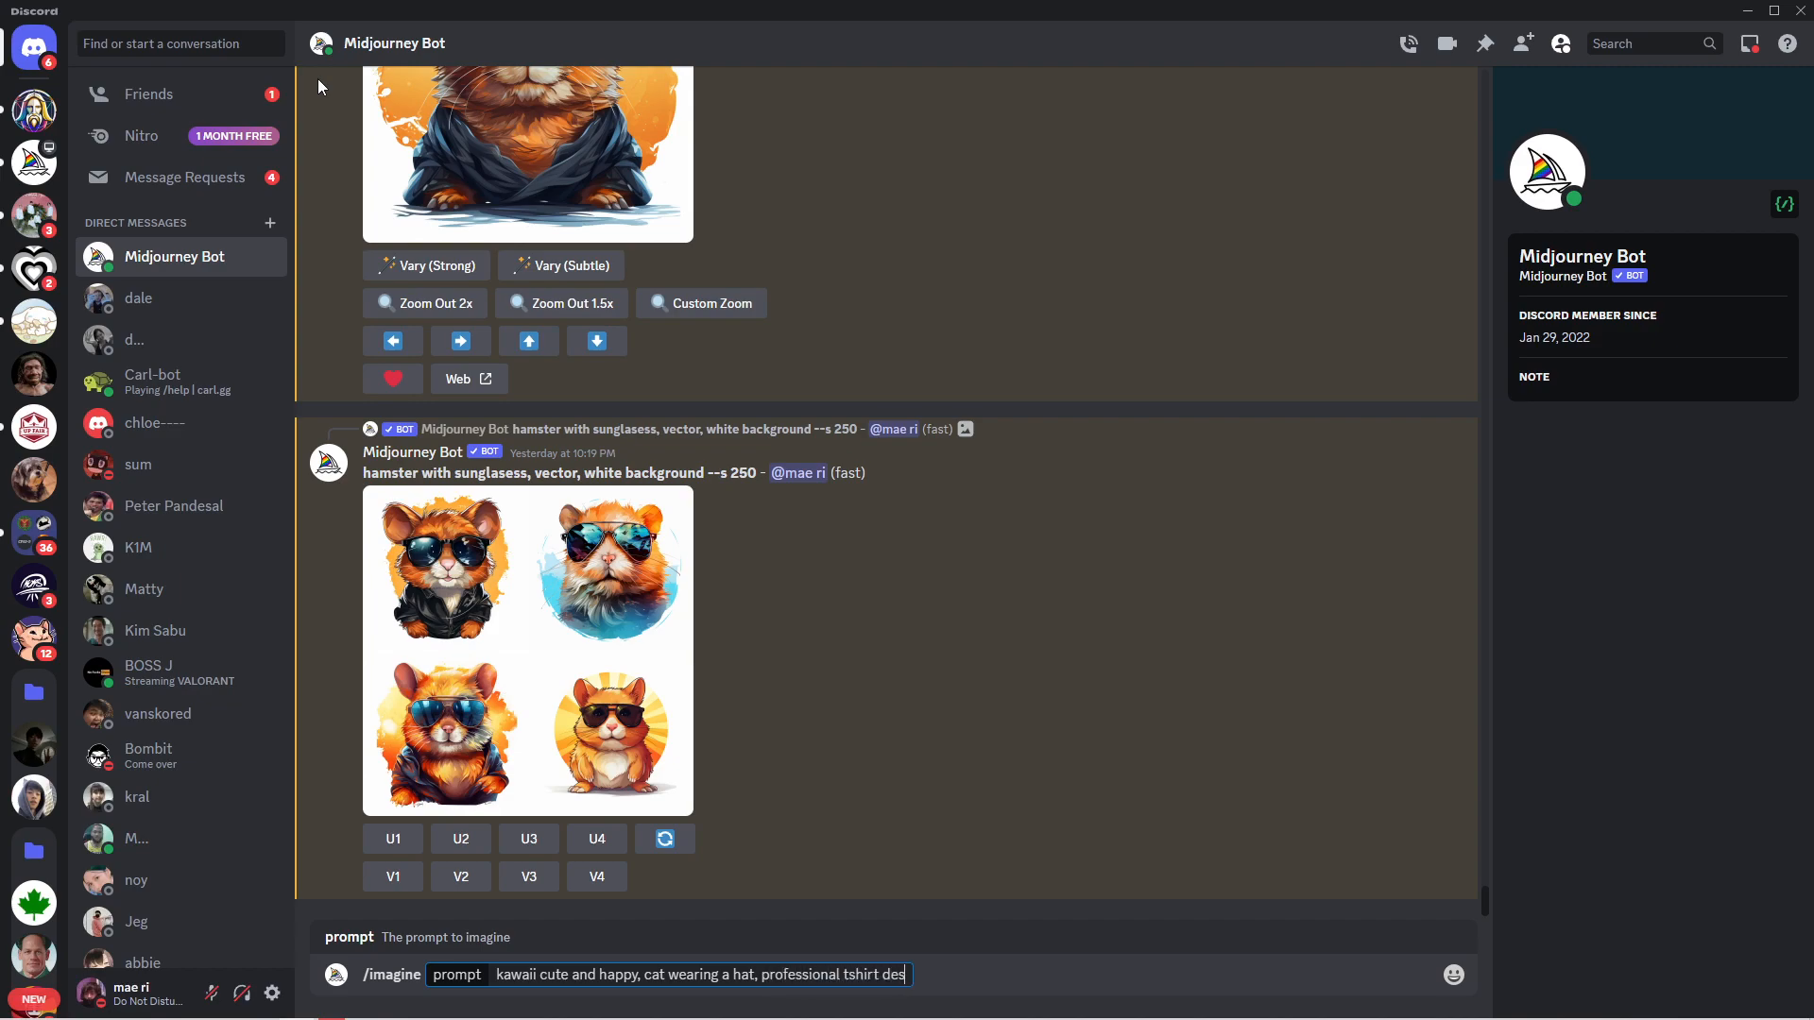
pyautogui.write('ign, contour, white backgrounf')
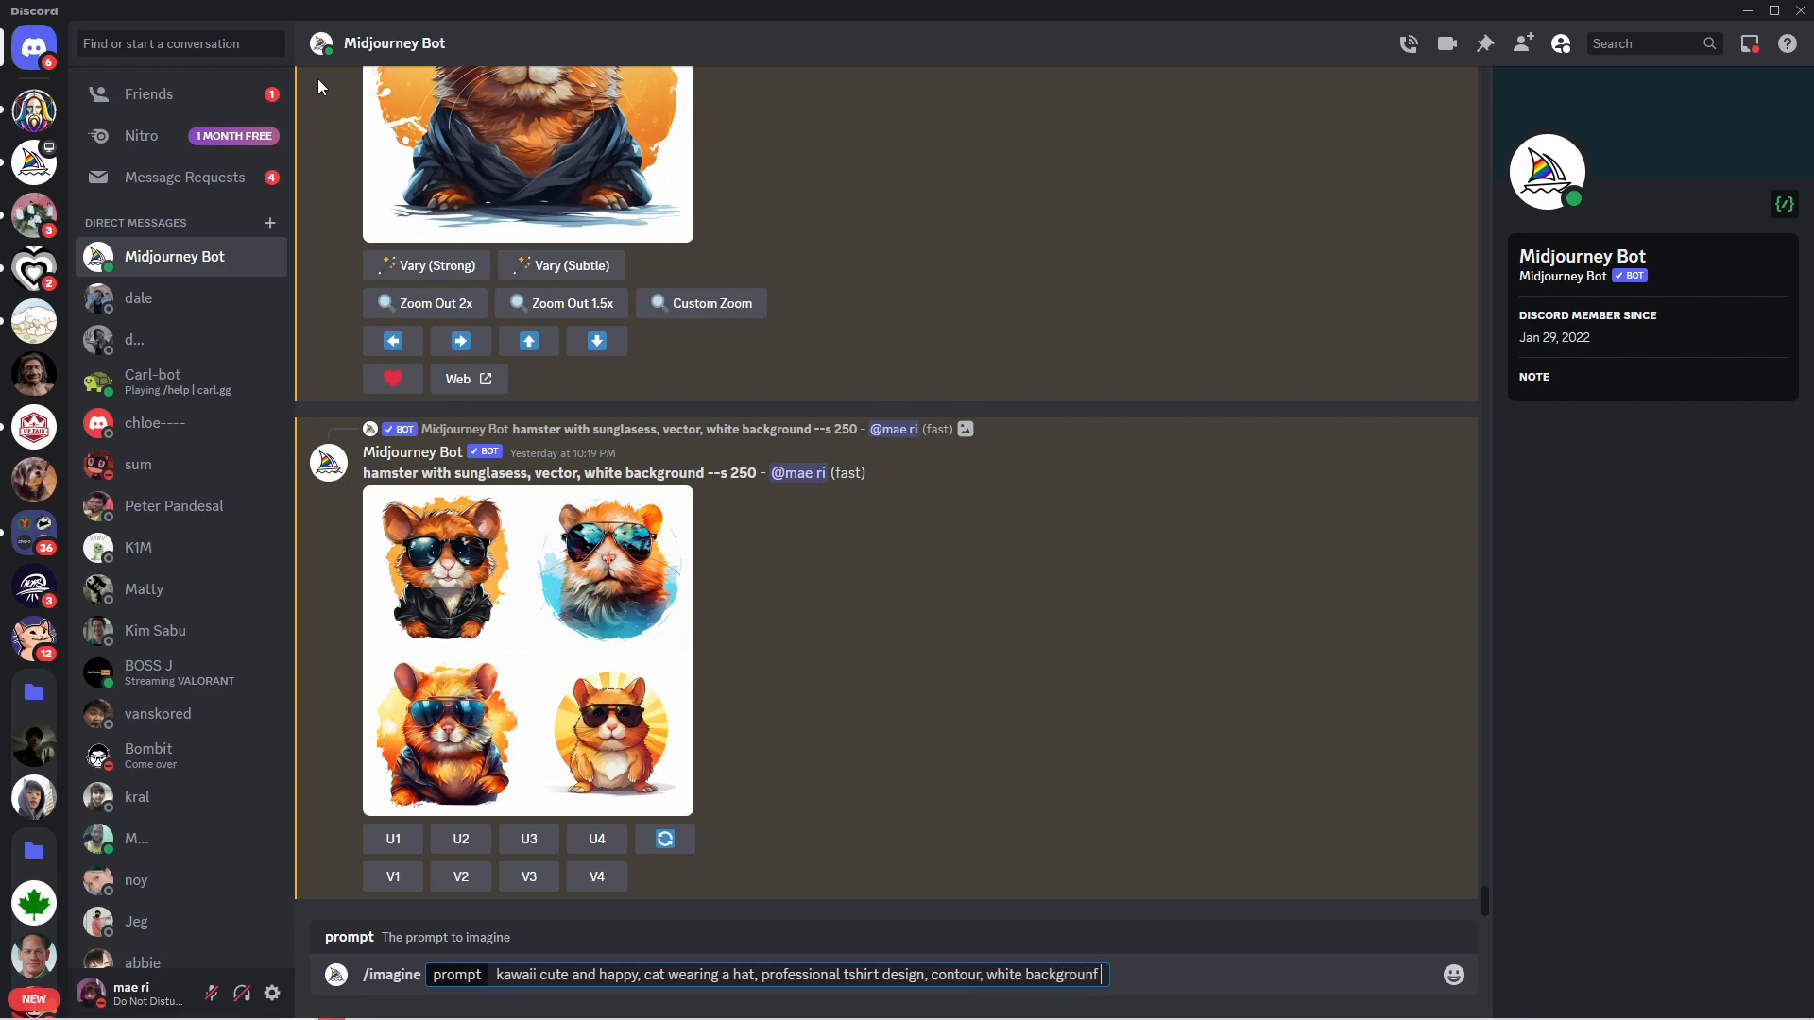
pyautogui.press('BackSpace')
pyautogui.write('d')
pyautogui.press('Return')
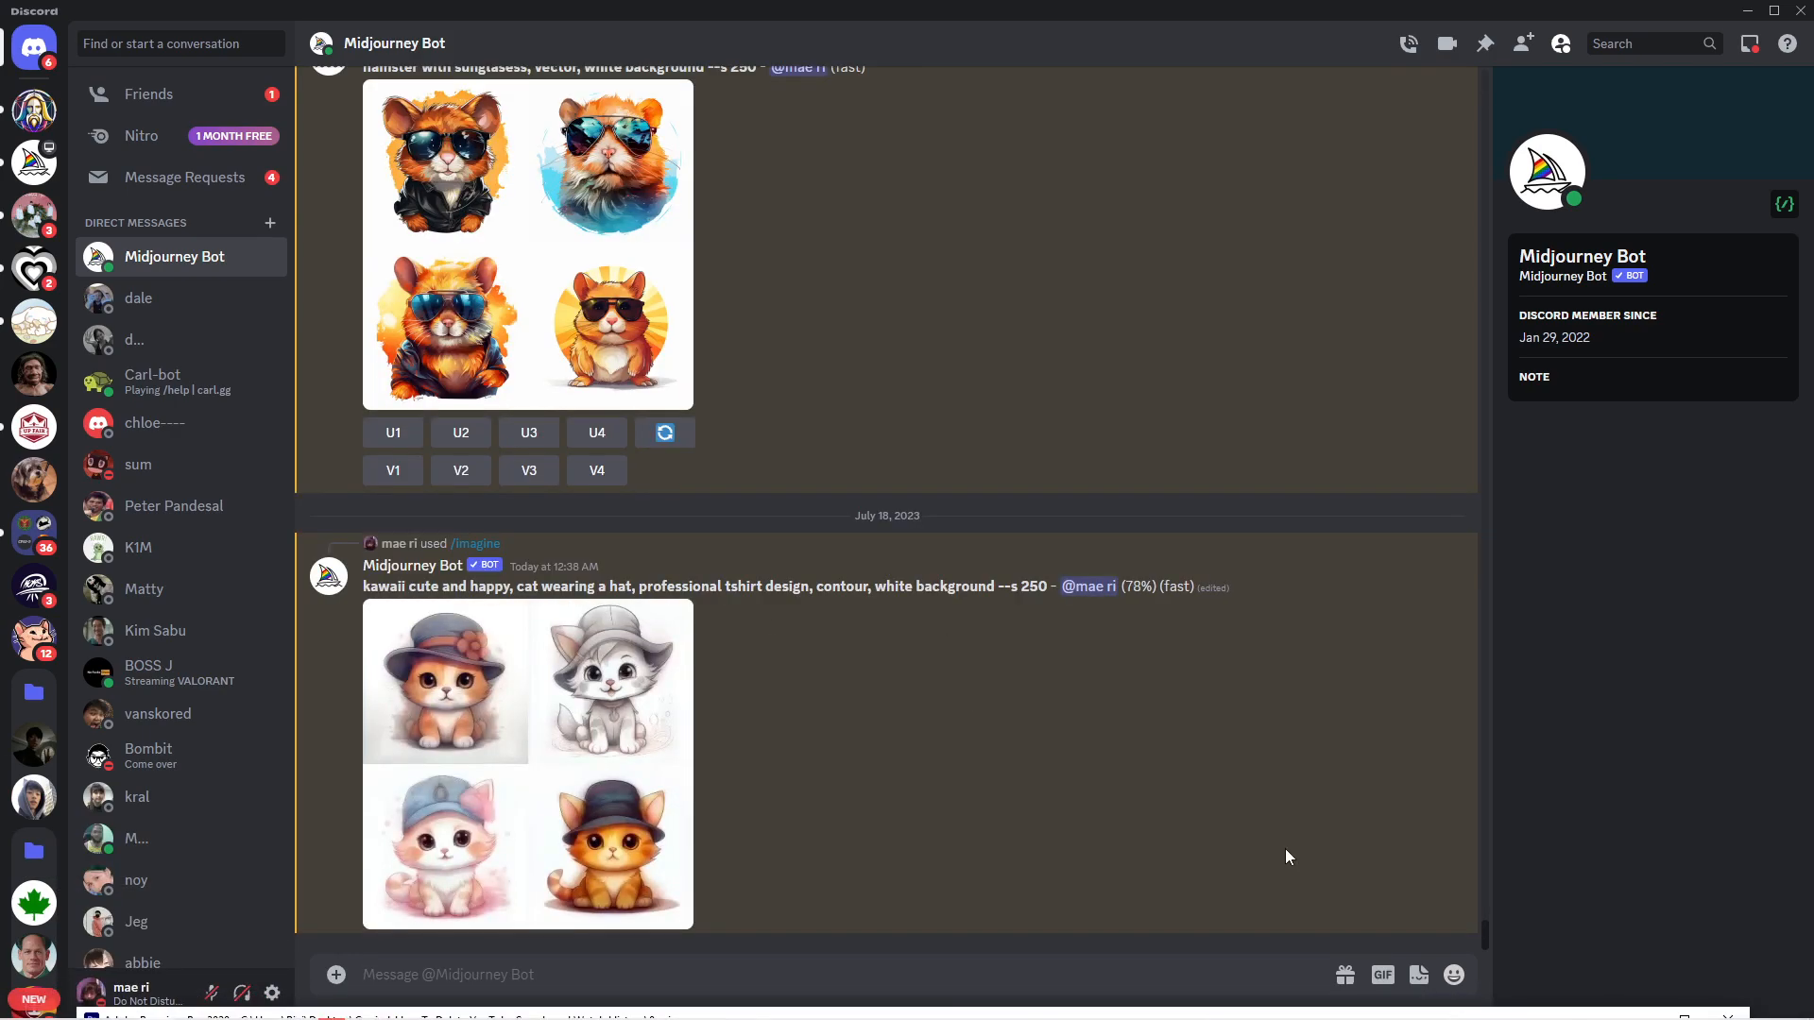
# Step: View the generated cat image grid enlarged and upscale its fourth image
pyautogui.click(529, 685)
pyautogui.click(157, 1007)
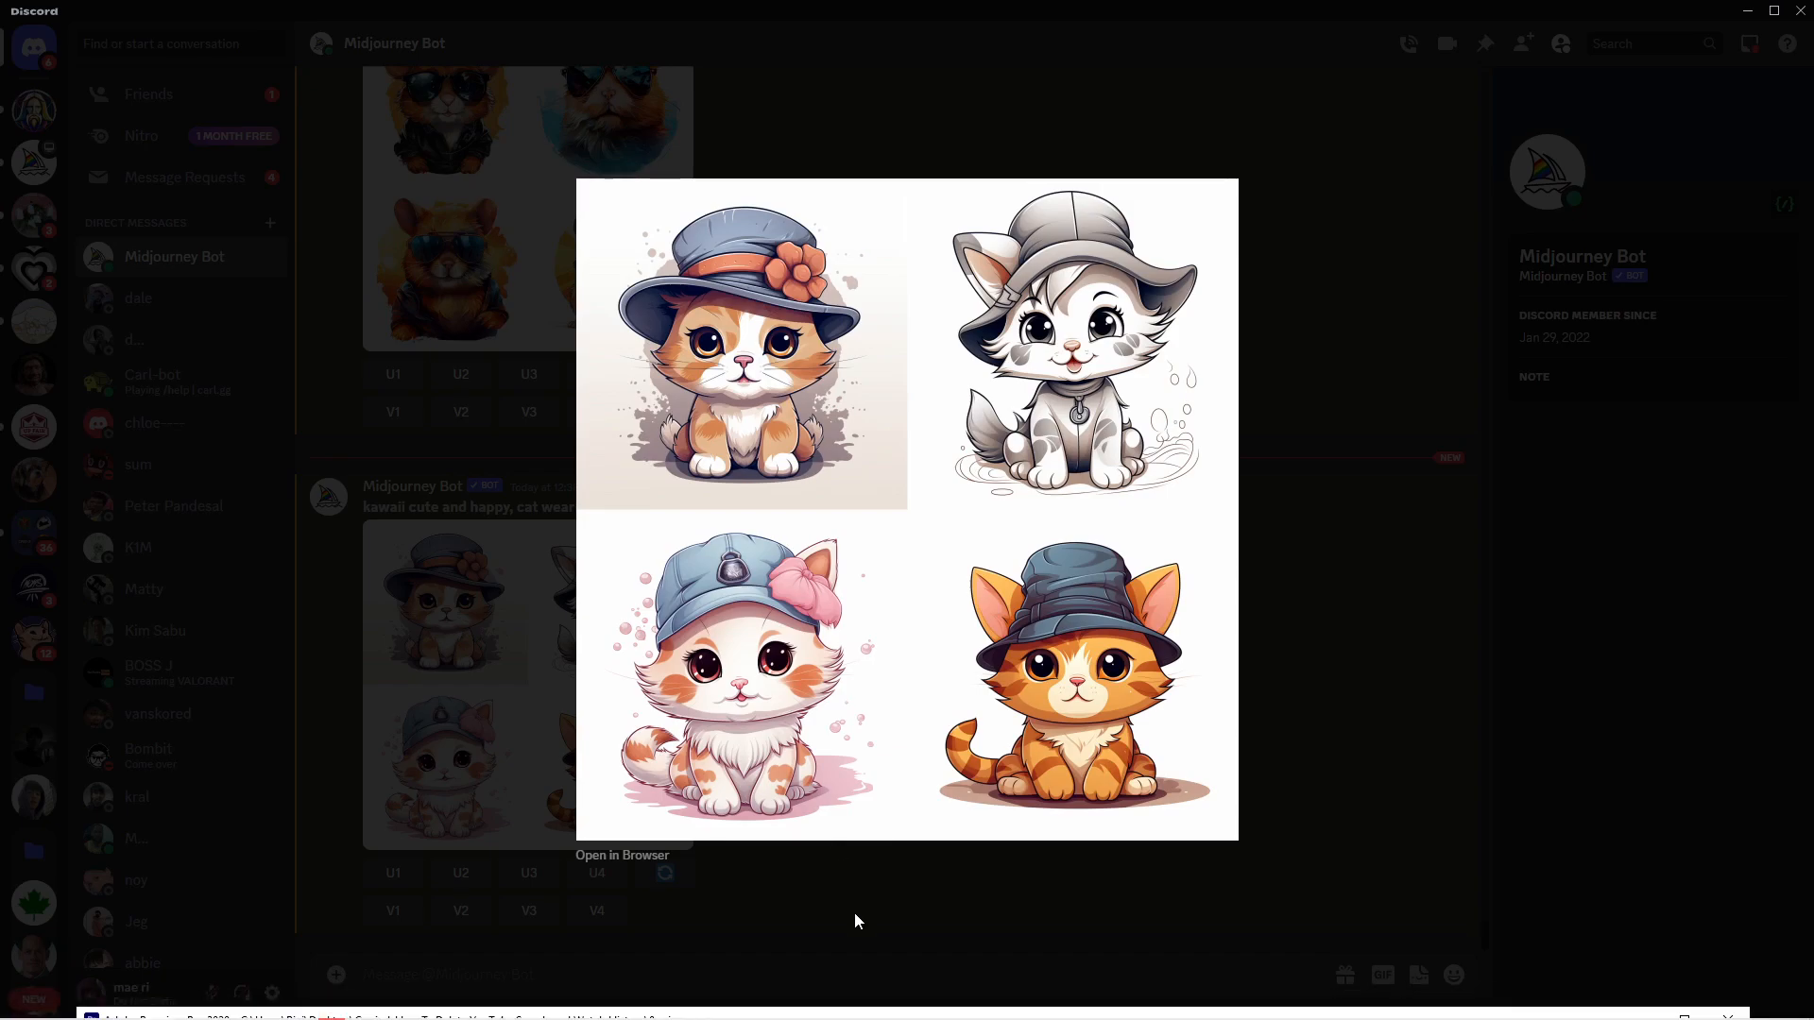
pyautogui.click(879, 888)
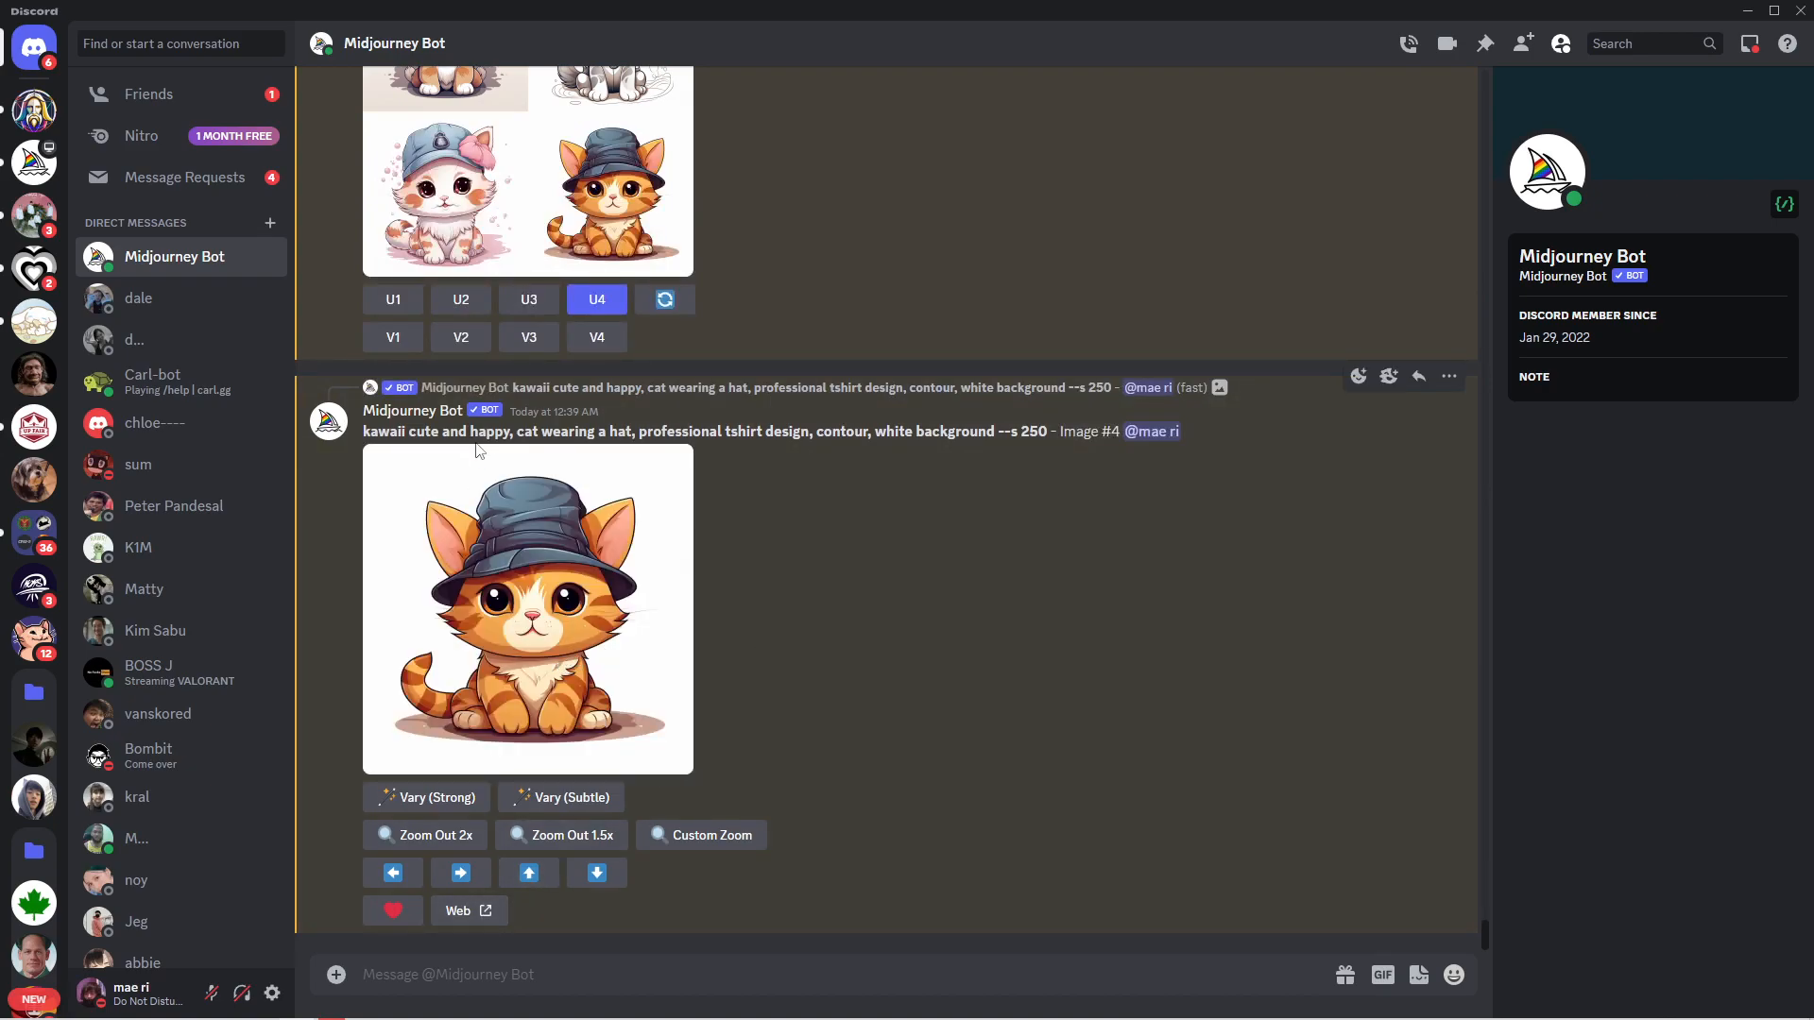
pyautogui.scroll(3, 372, 677)
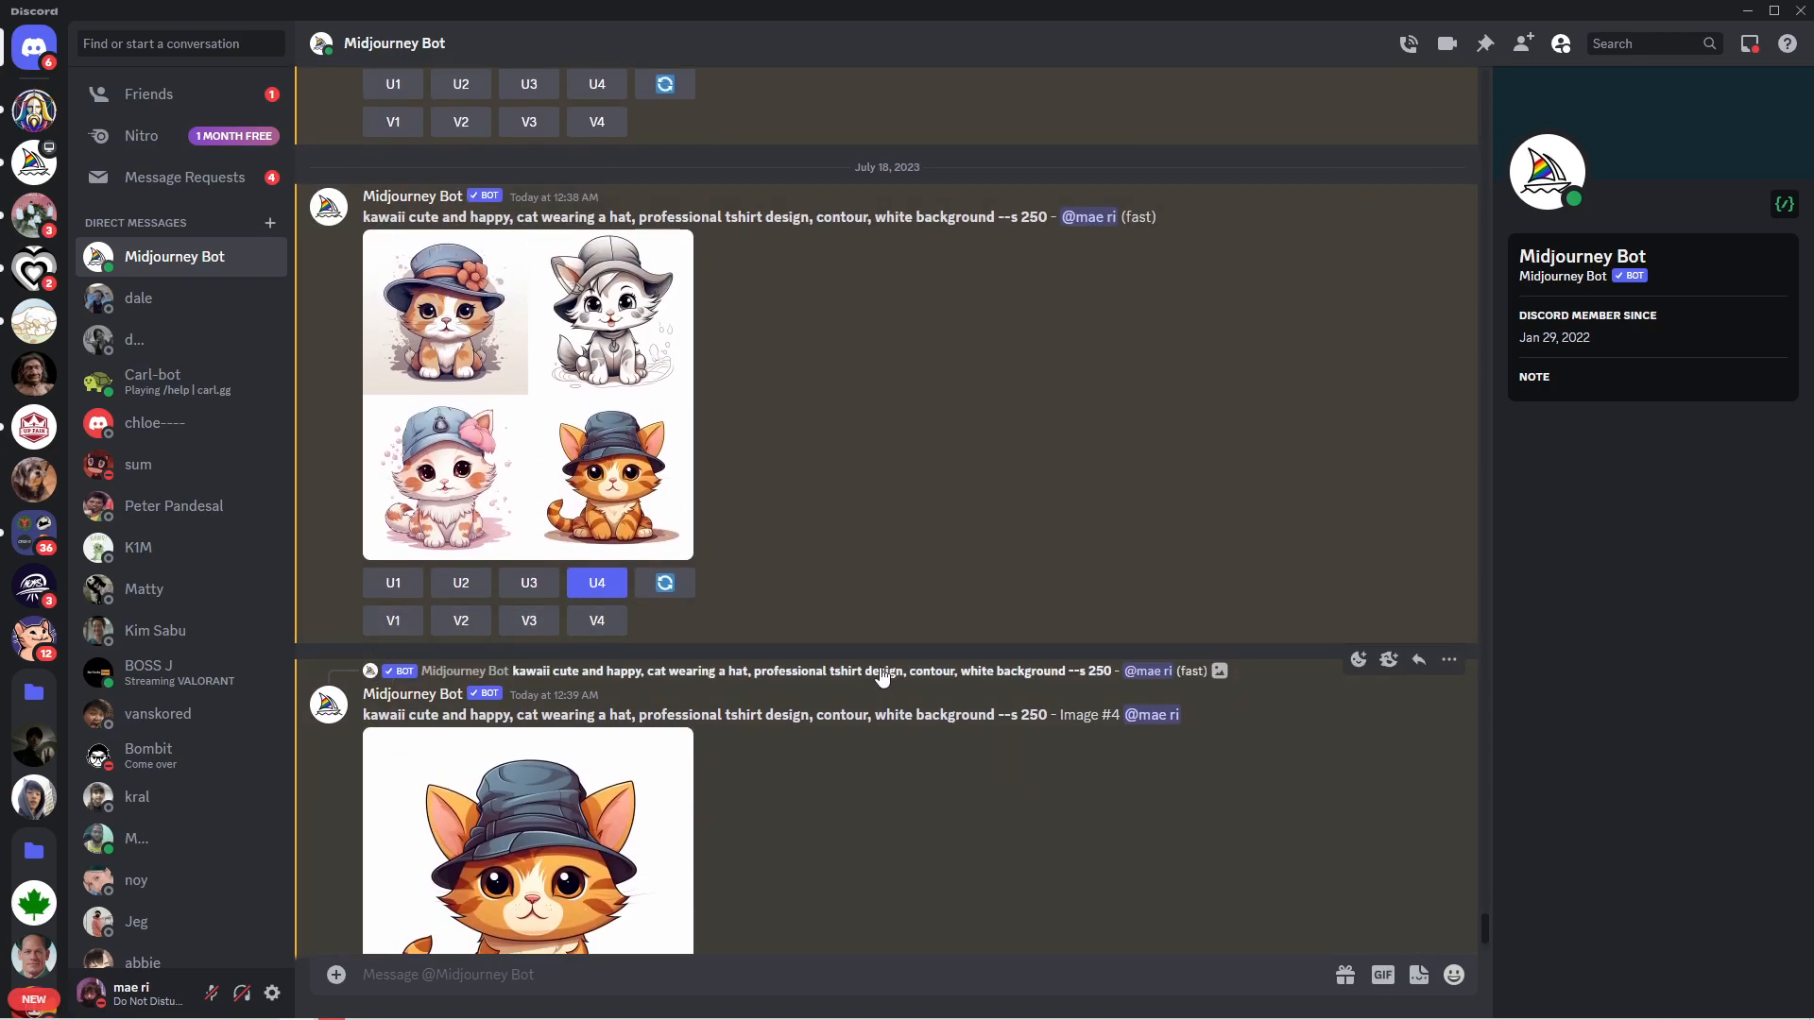
pyautogui.scroll(-1, 880, 671)
pyautogui.scroll(-3, 881, 672)
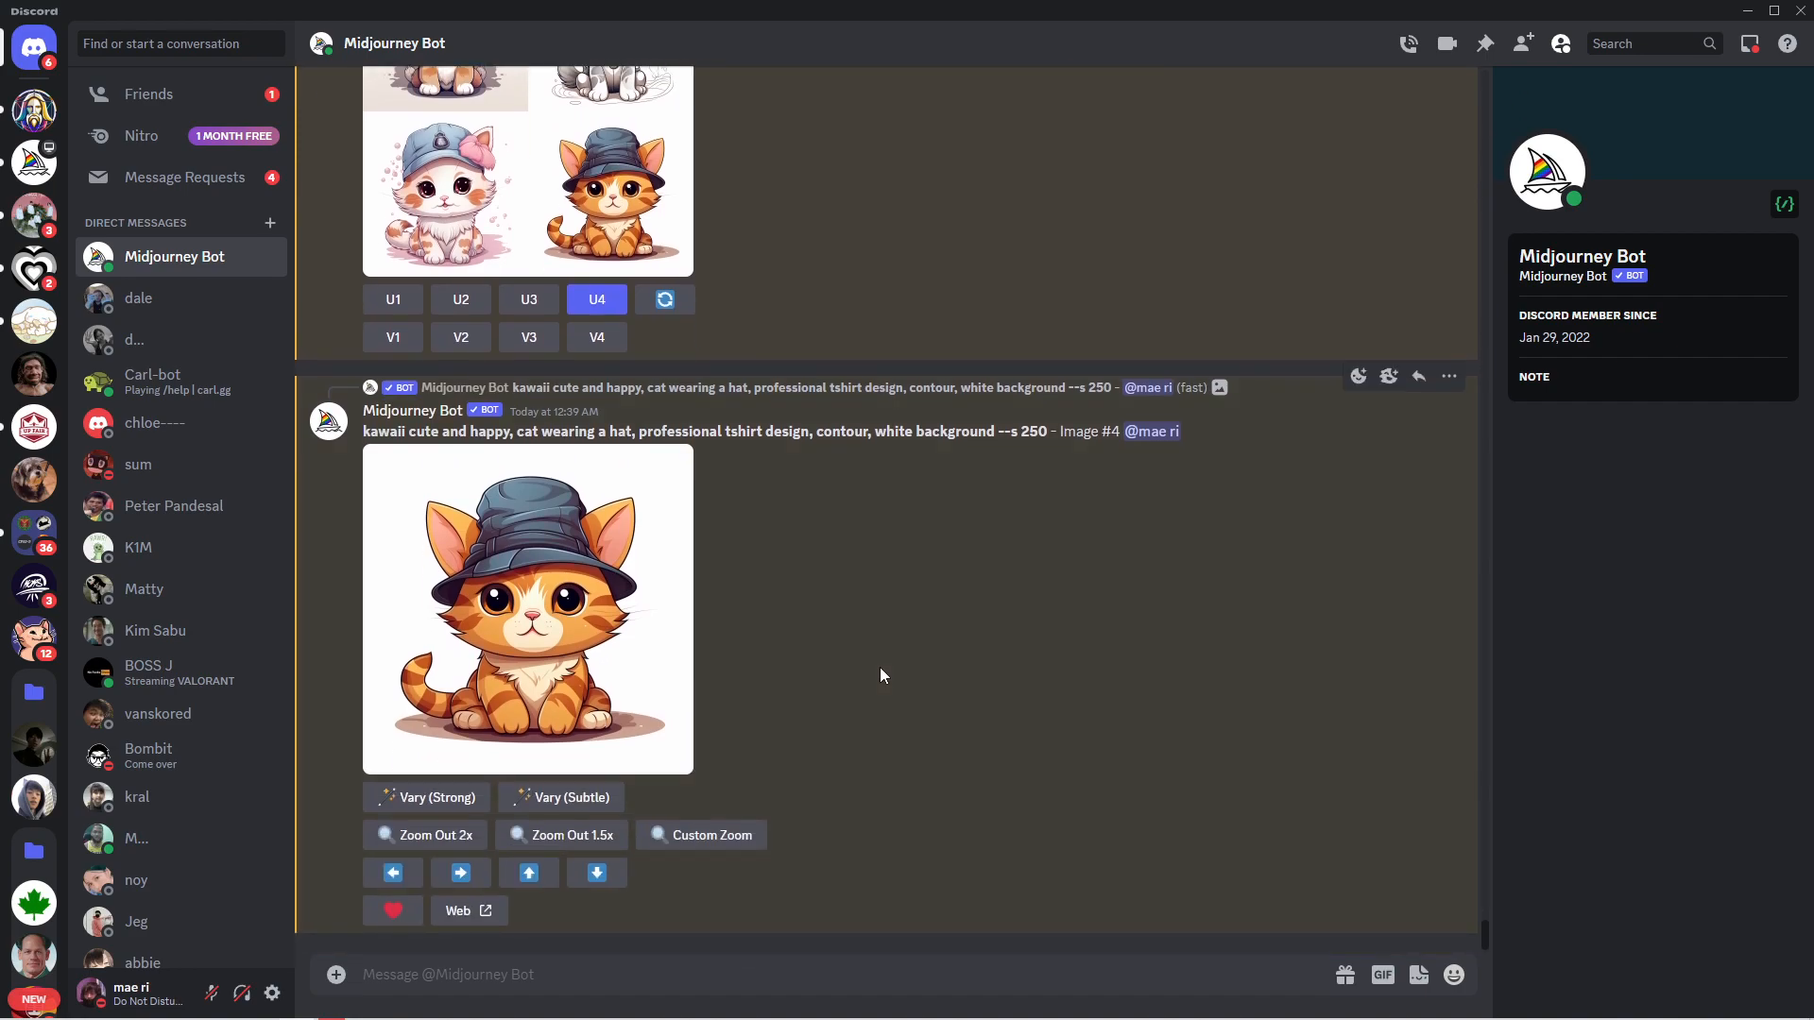
# Step: Open the upscaled cat image on the Midjourney website and download it as a PNG
pyautogui.click(469, 911)
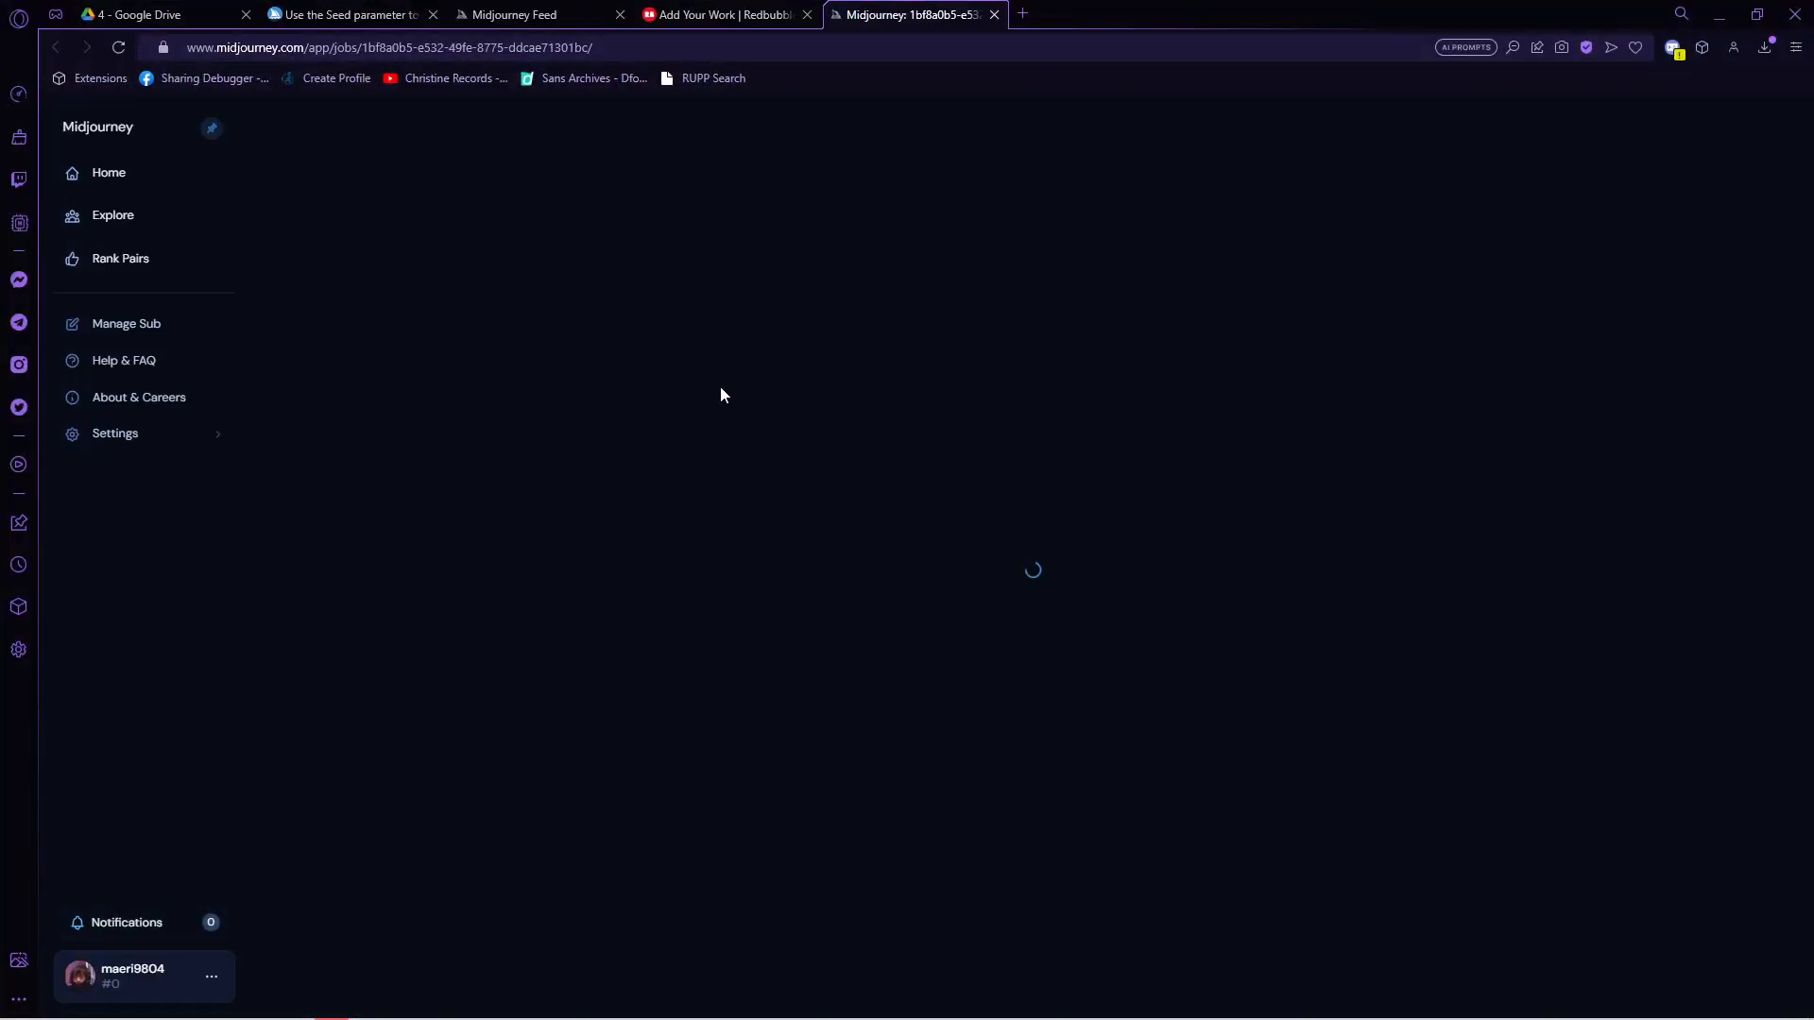
pyautogui.scroll(-1, 1039, 661)
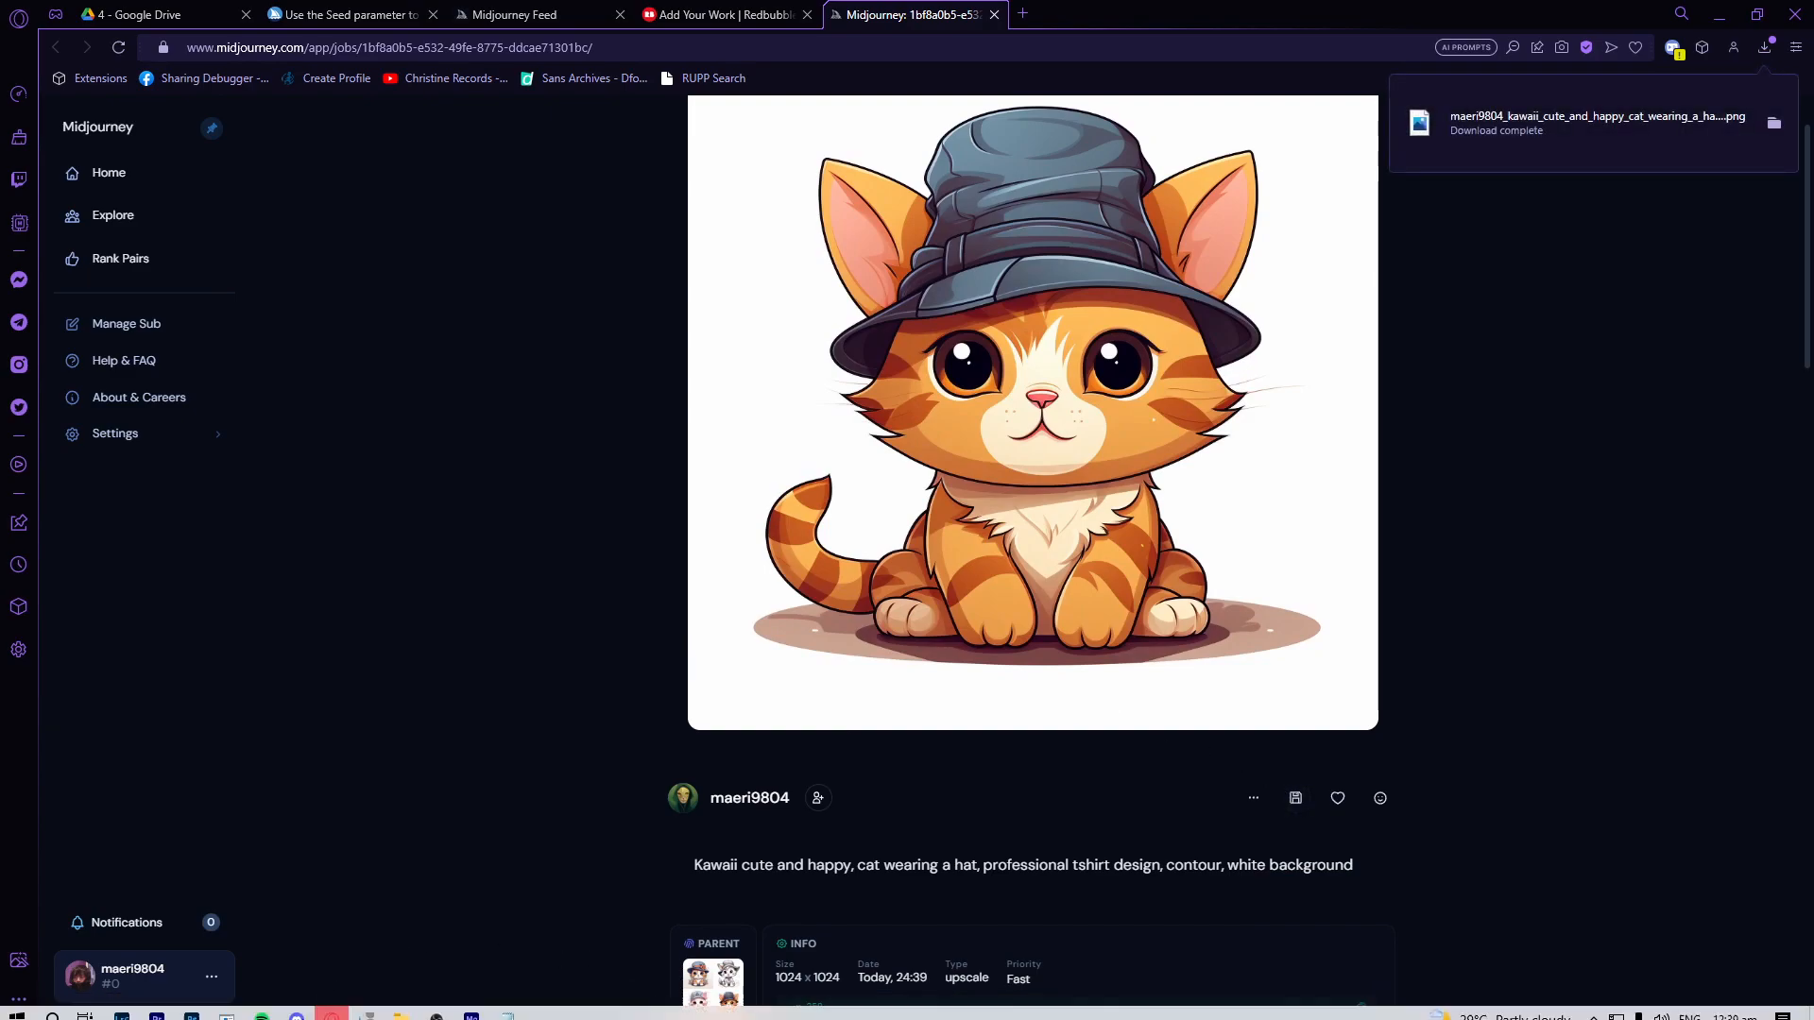
# Step: Back in Discord, generate images with the /imagine prompt "graphic tshirt vector,dog wearing sunglasses, professional tshirt layout, white background"
pyautogui.click(297, 1006)
pyautogui.scroll(3, 493, 860)
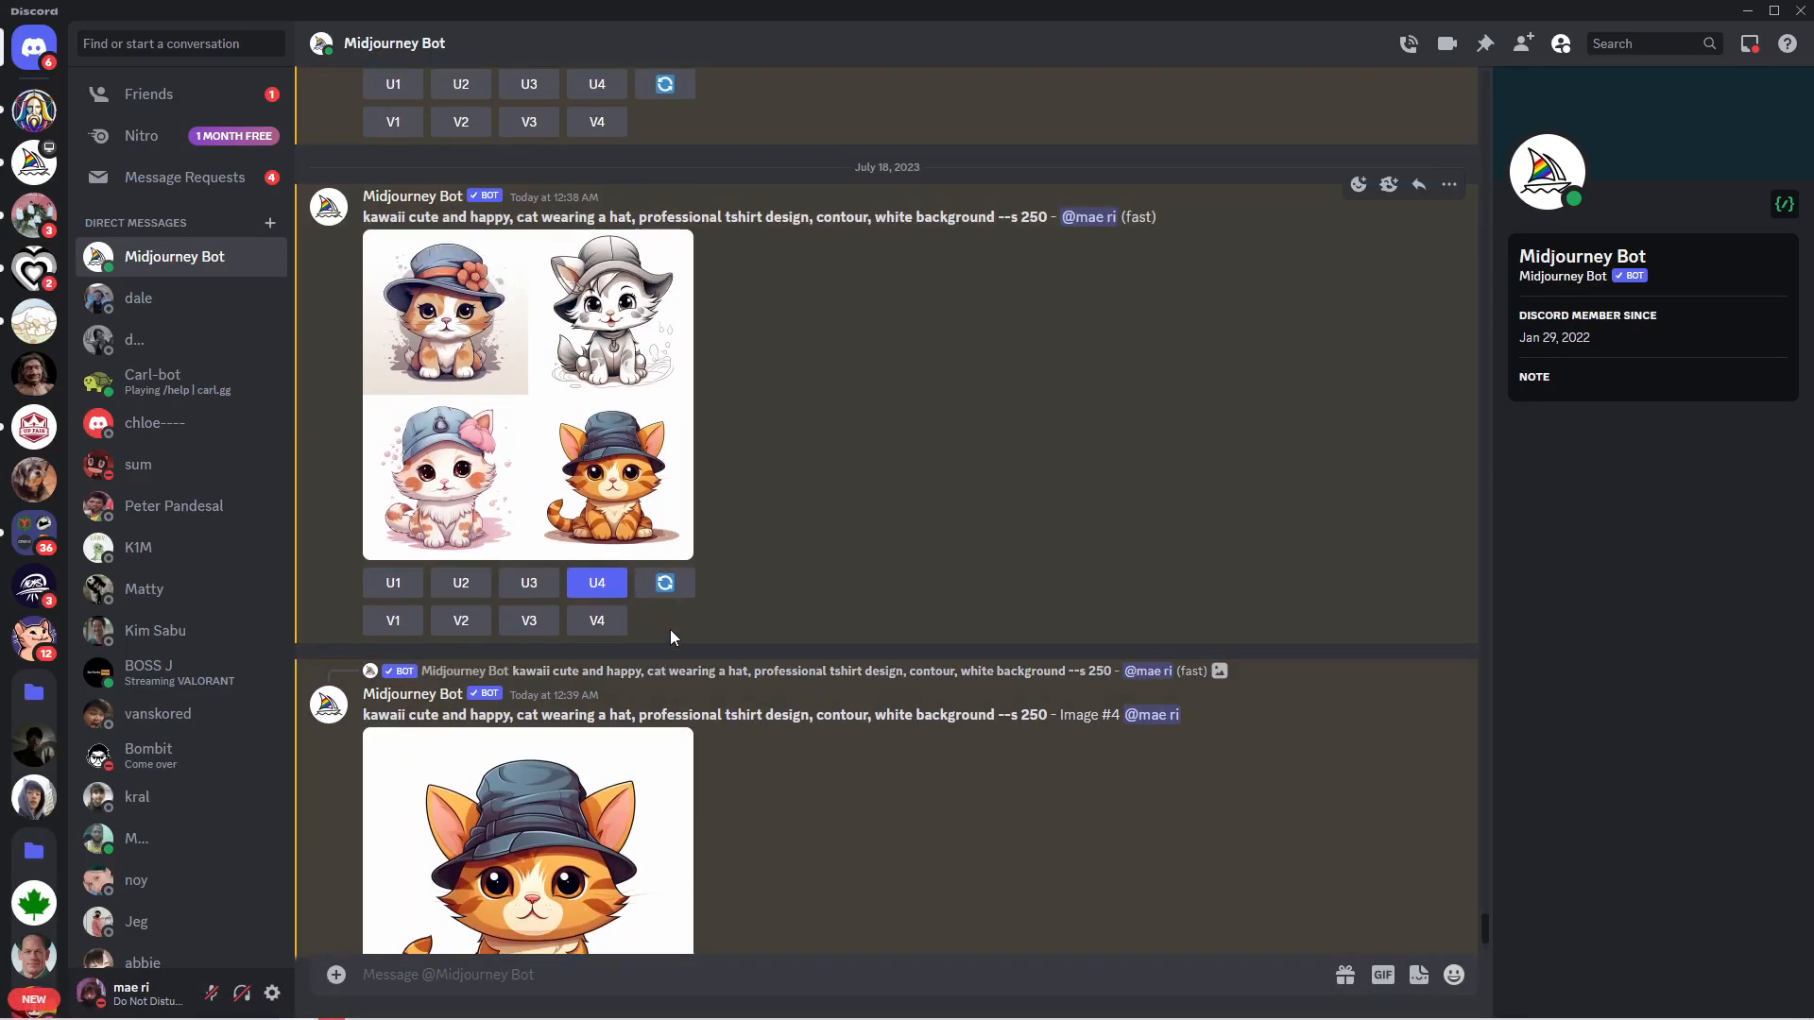
pyautogui.scroll(-3, 690, 661)
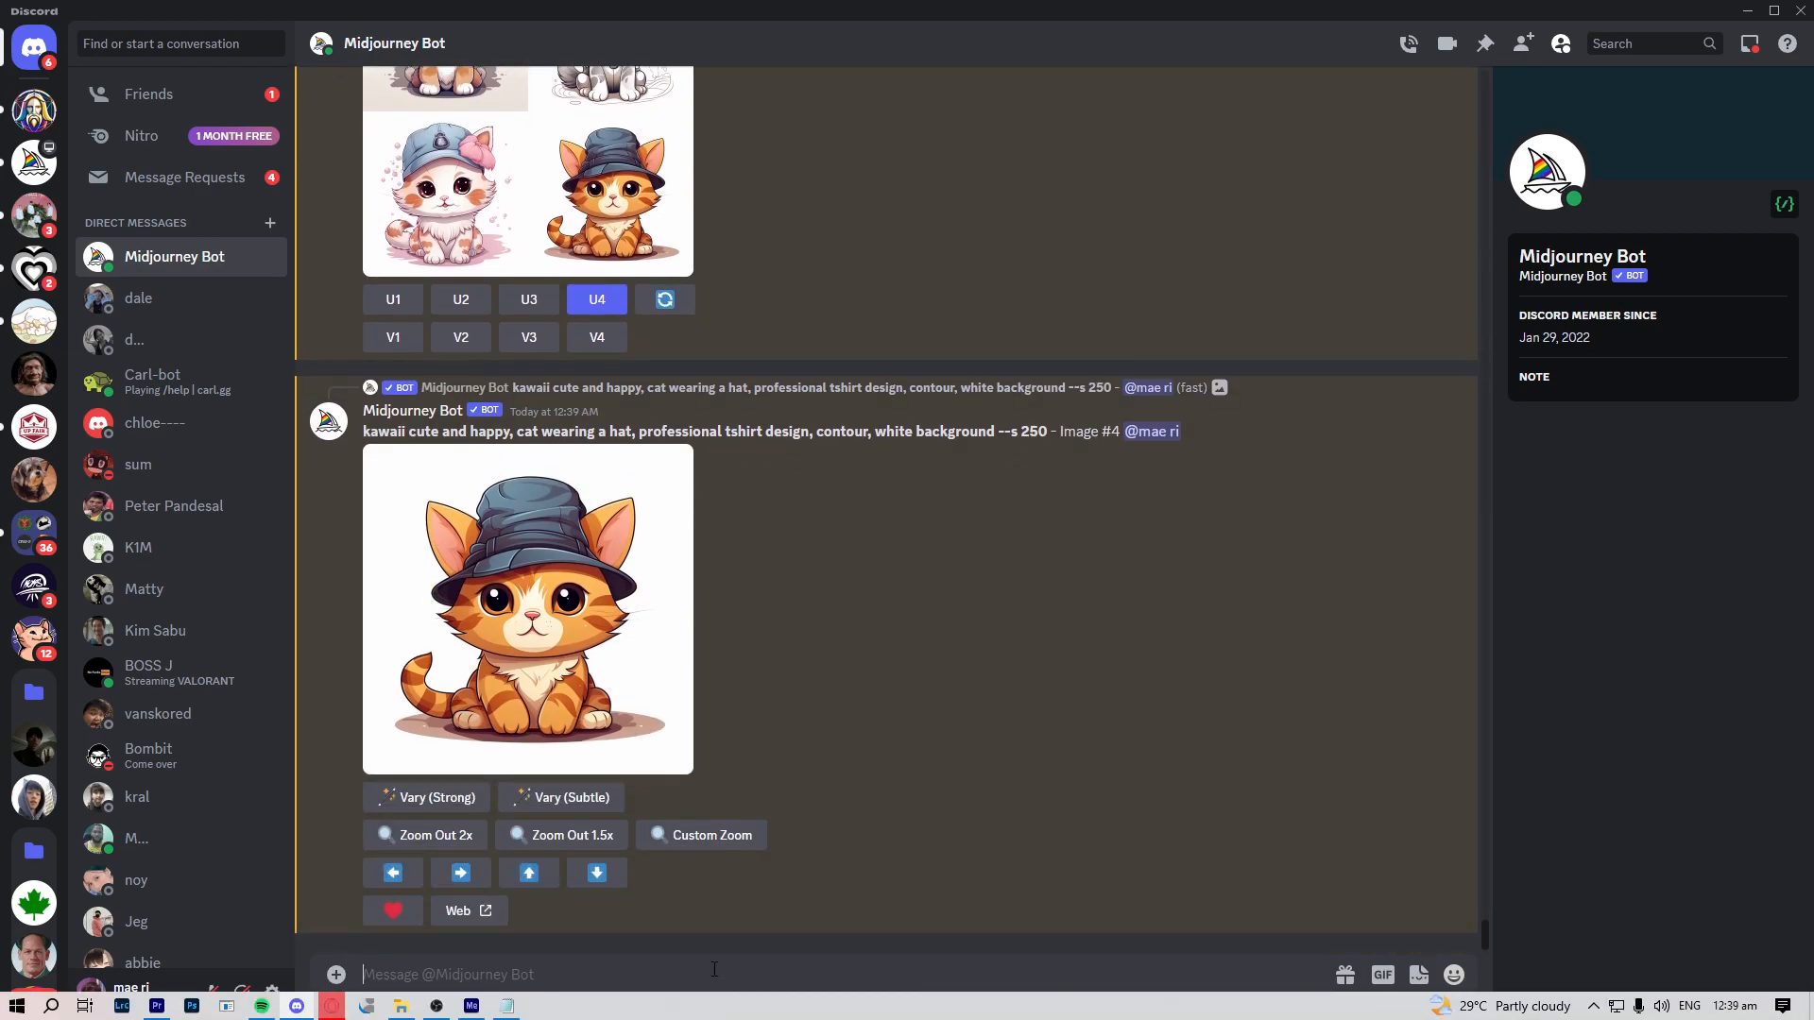
pyautogui.click(714, 971)
pyautogui.write('/i')
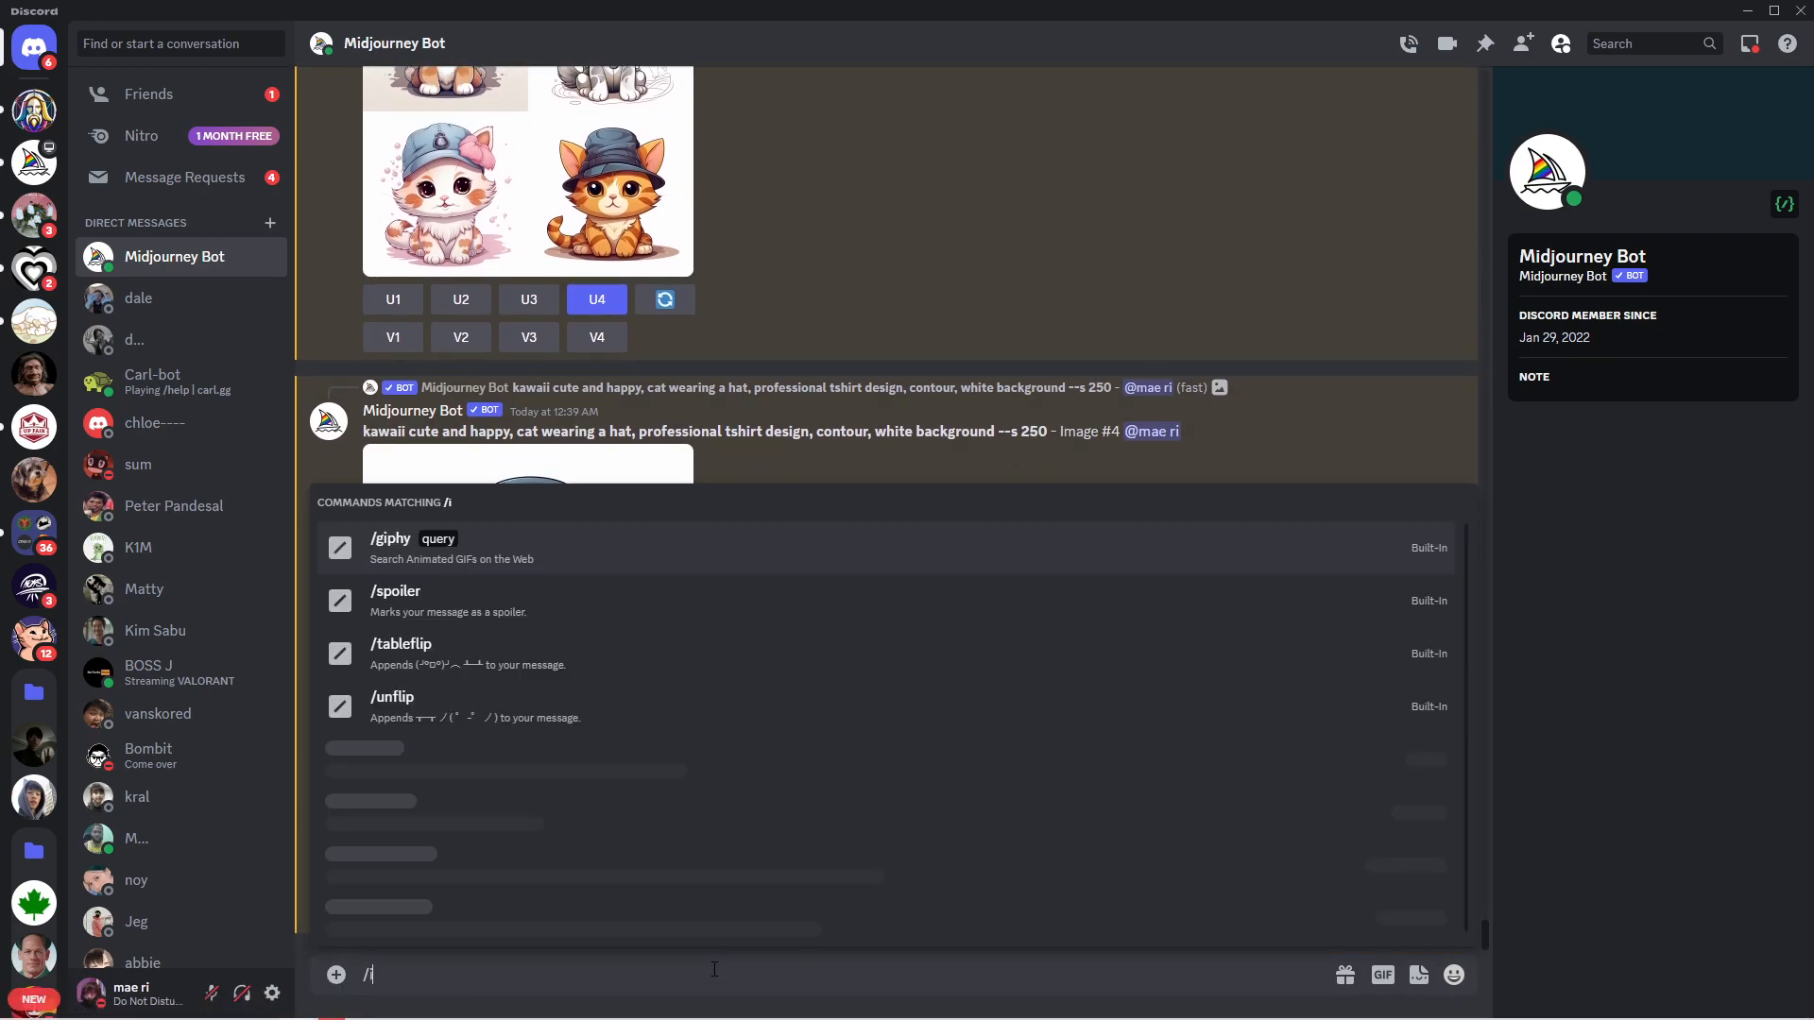
pyautogui.write('magine')
pyautogui.click(491, 914)
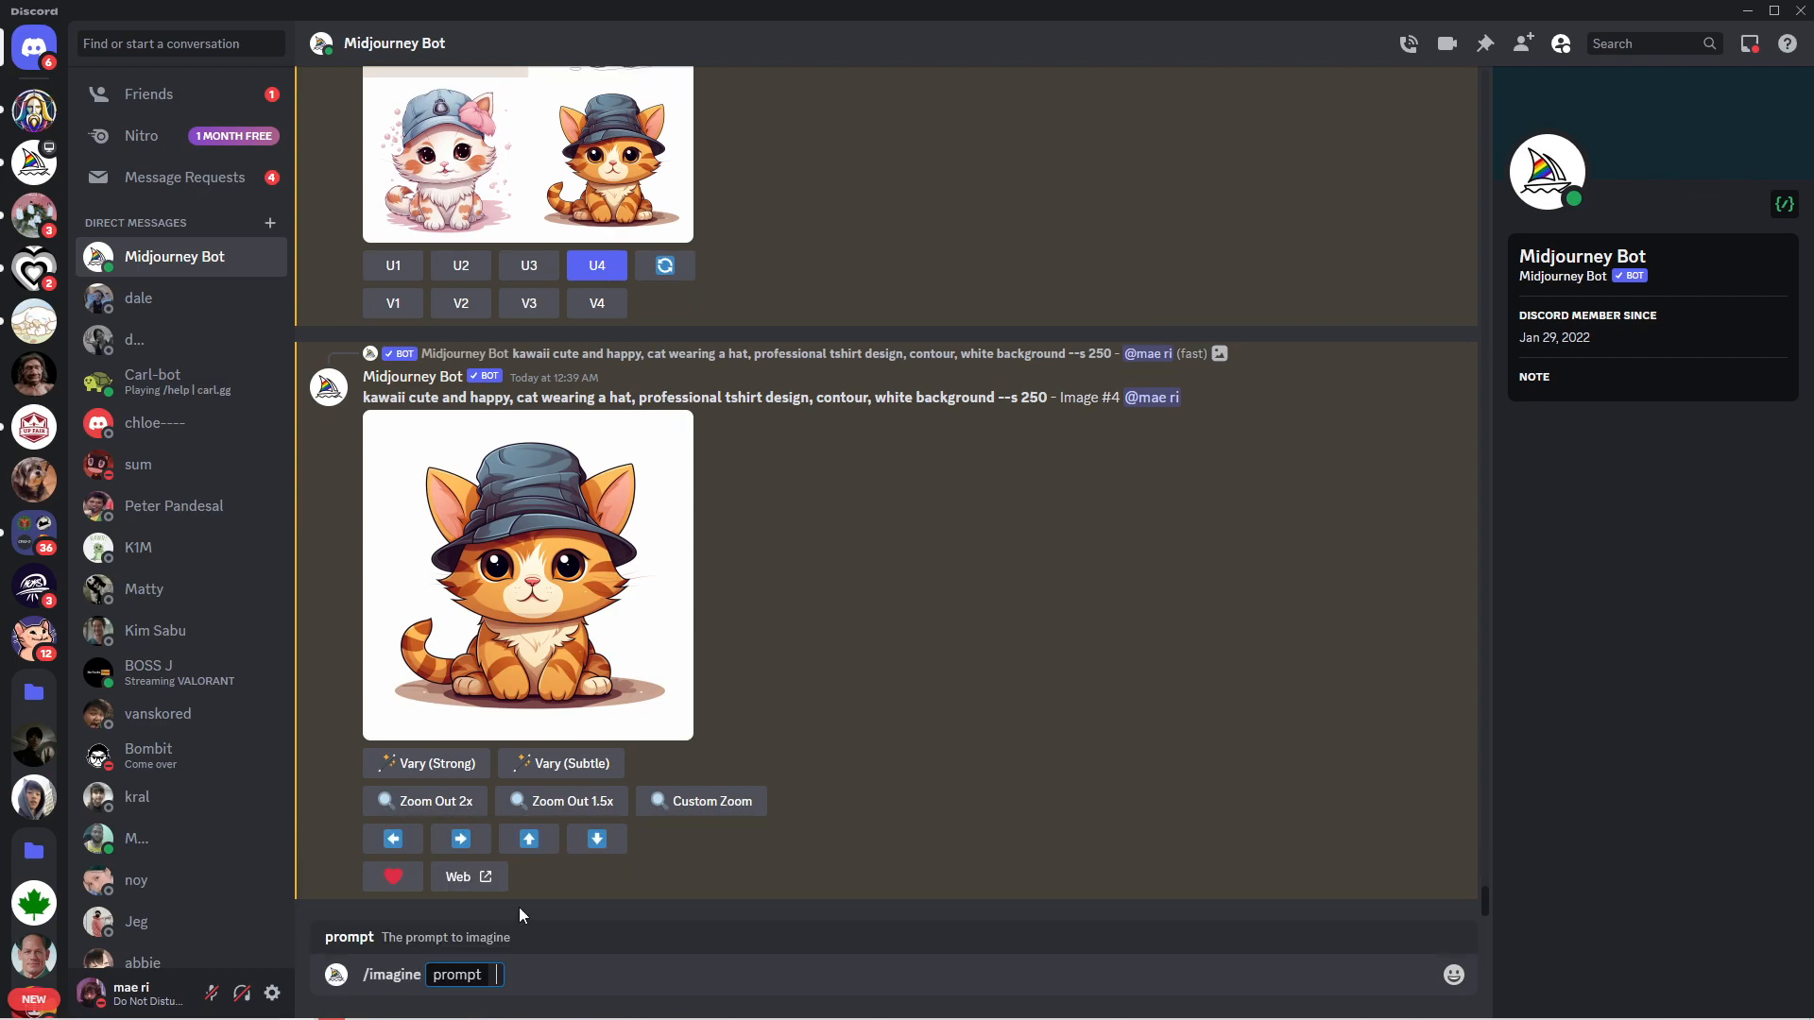
pyautogui.write('graphic tshirt')
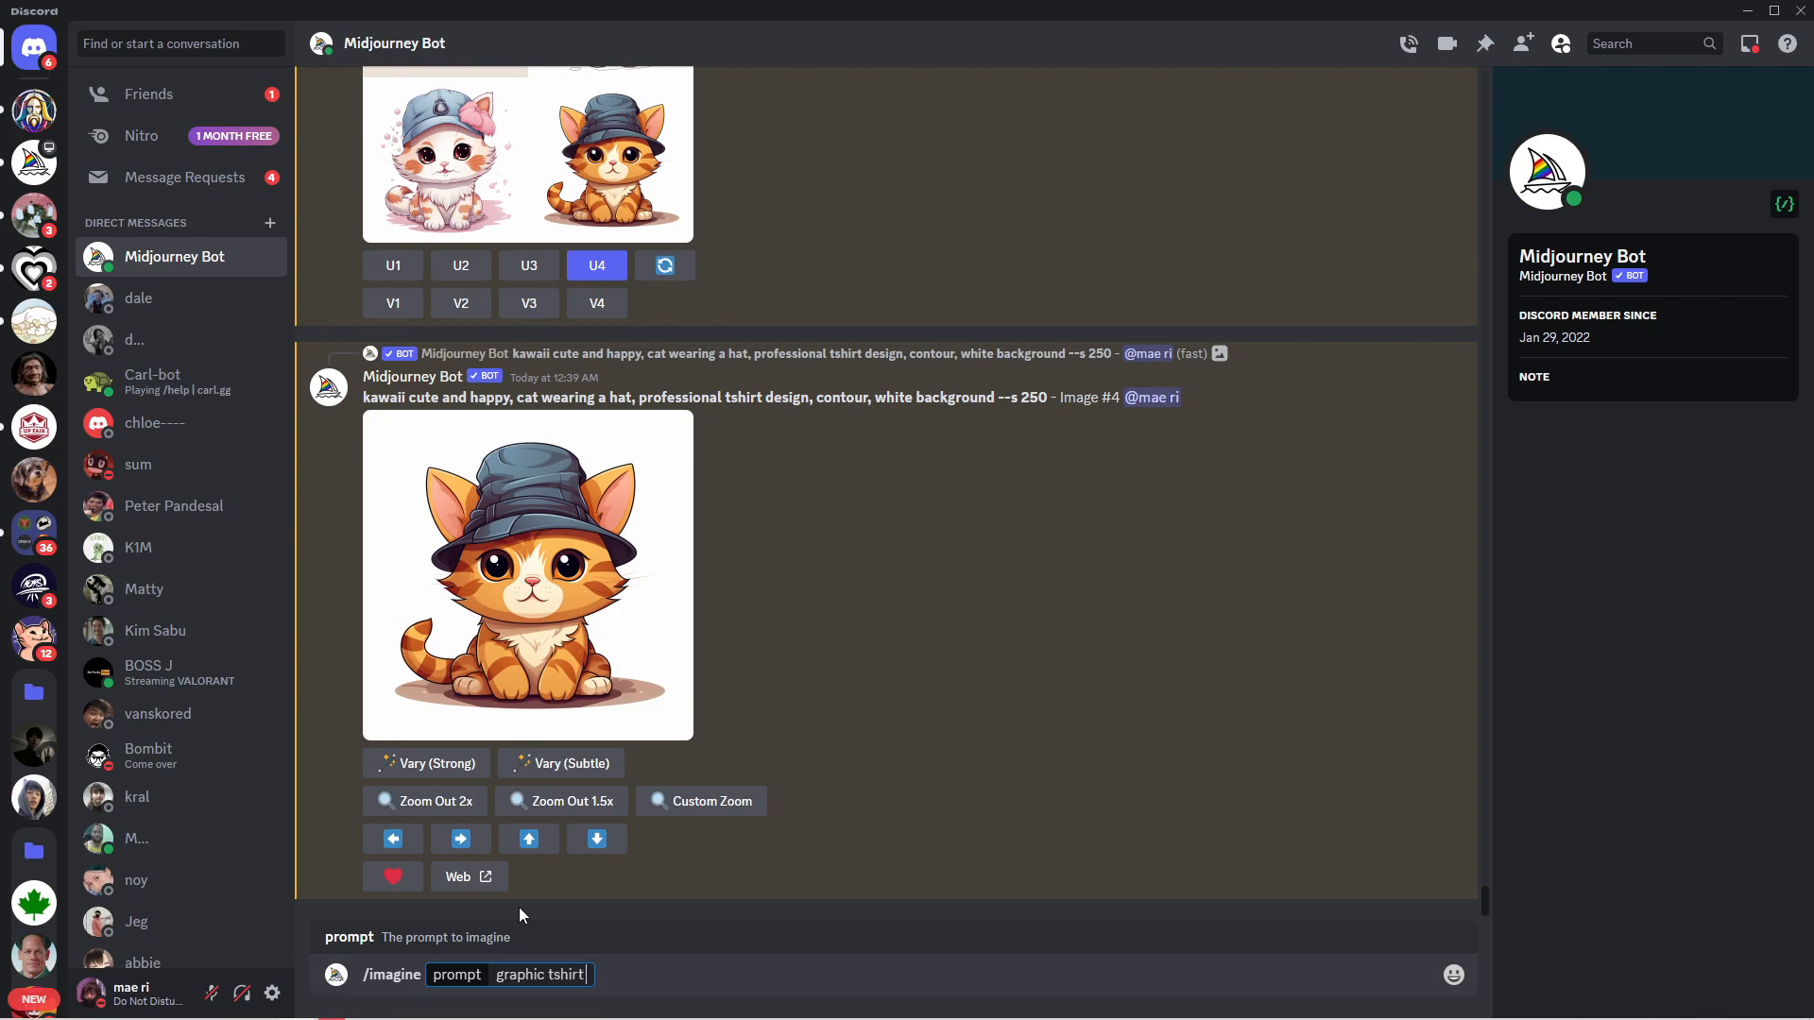
pyautogui.write(' vector,dog wearing sungla')
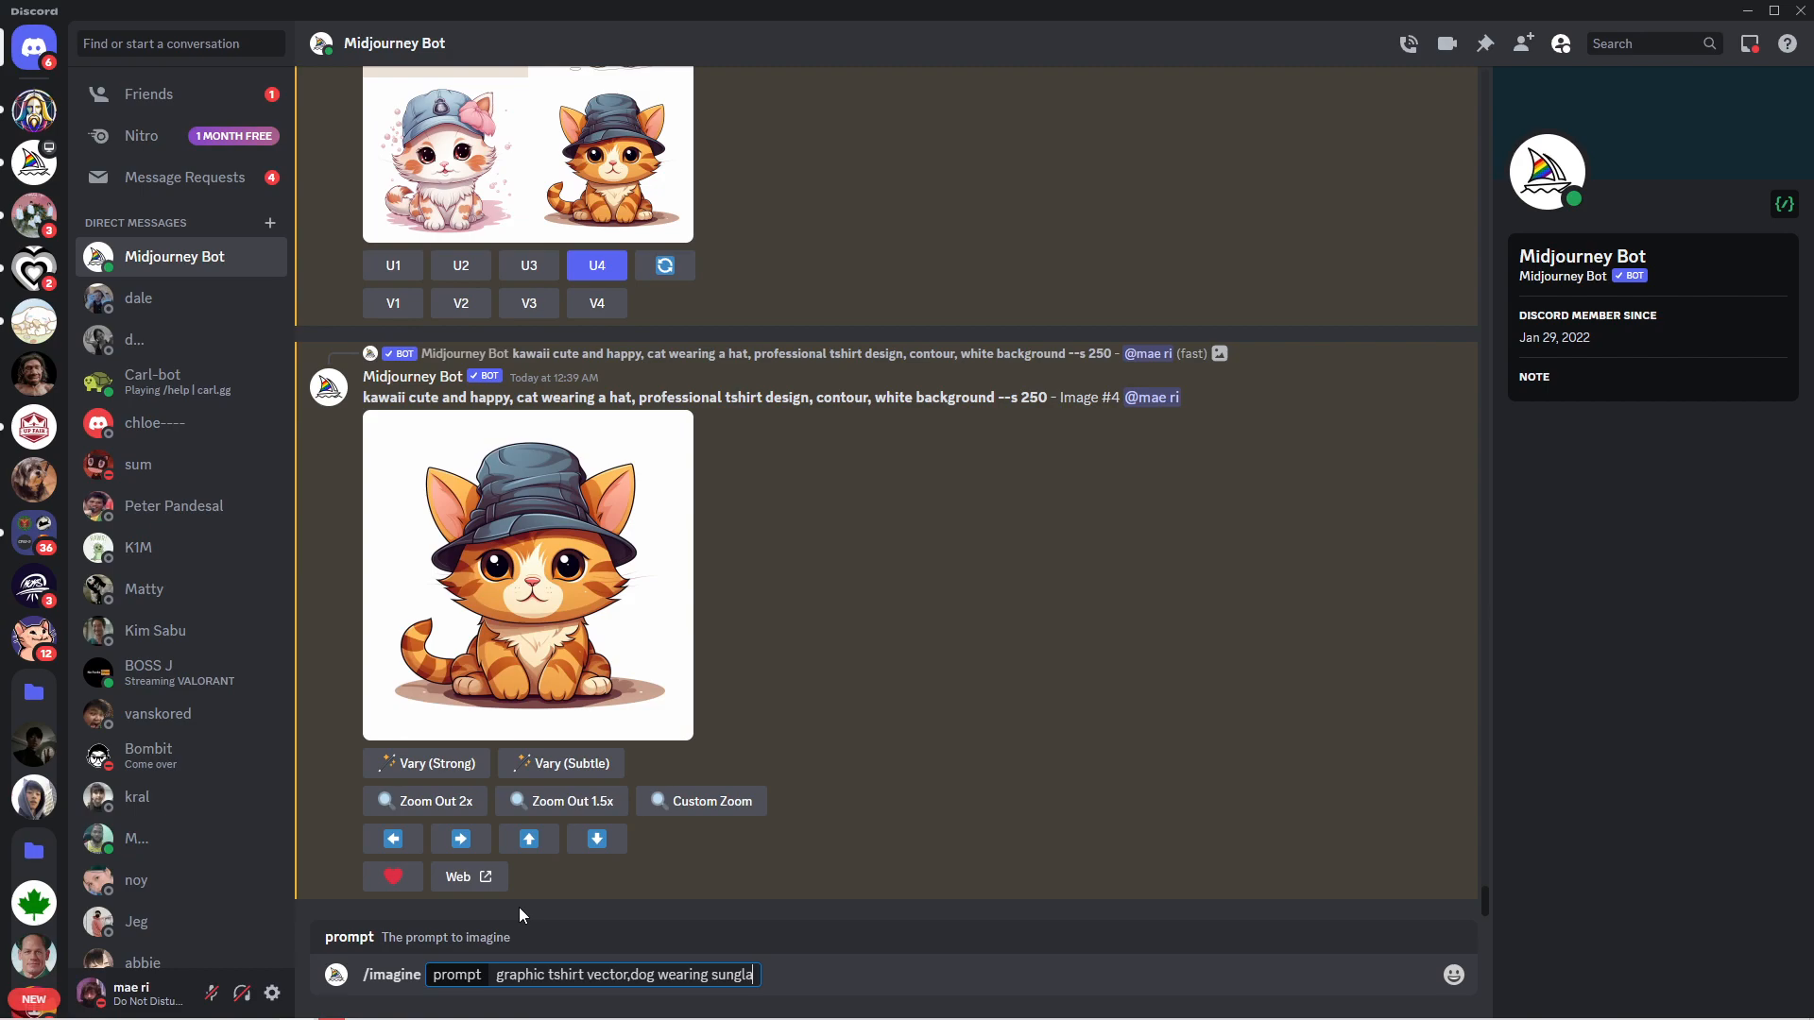
pyautogui.write('sses, professional tshirt layo')
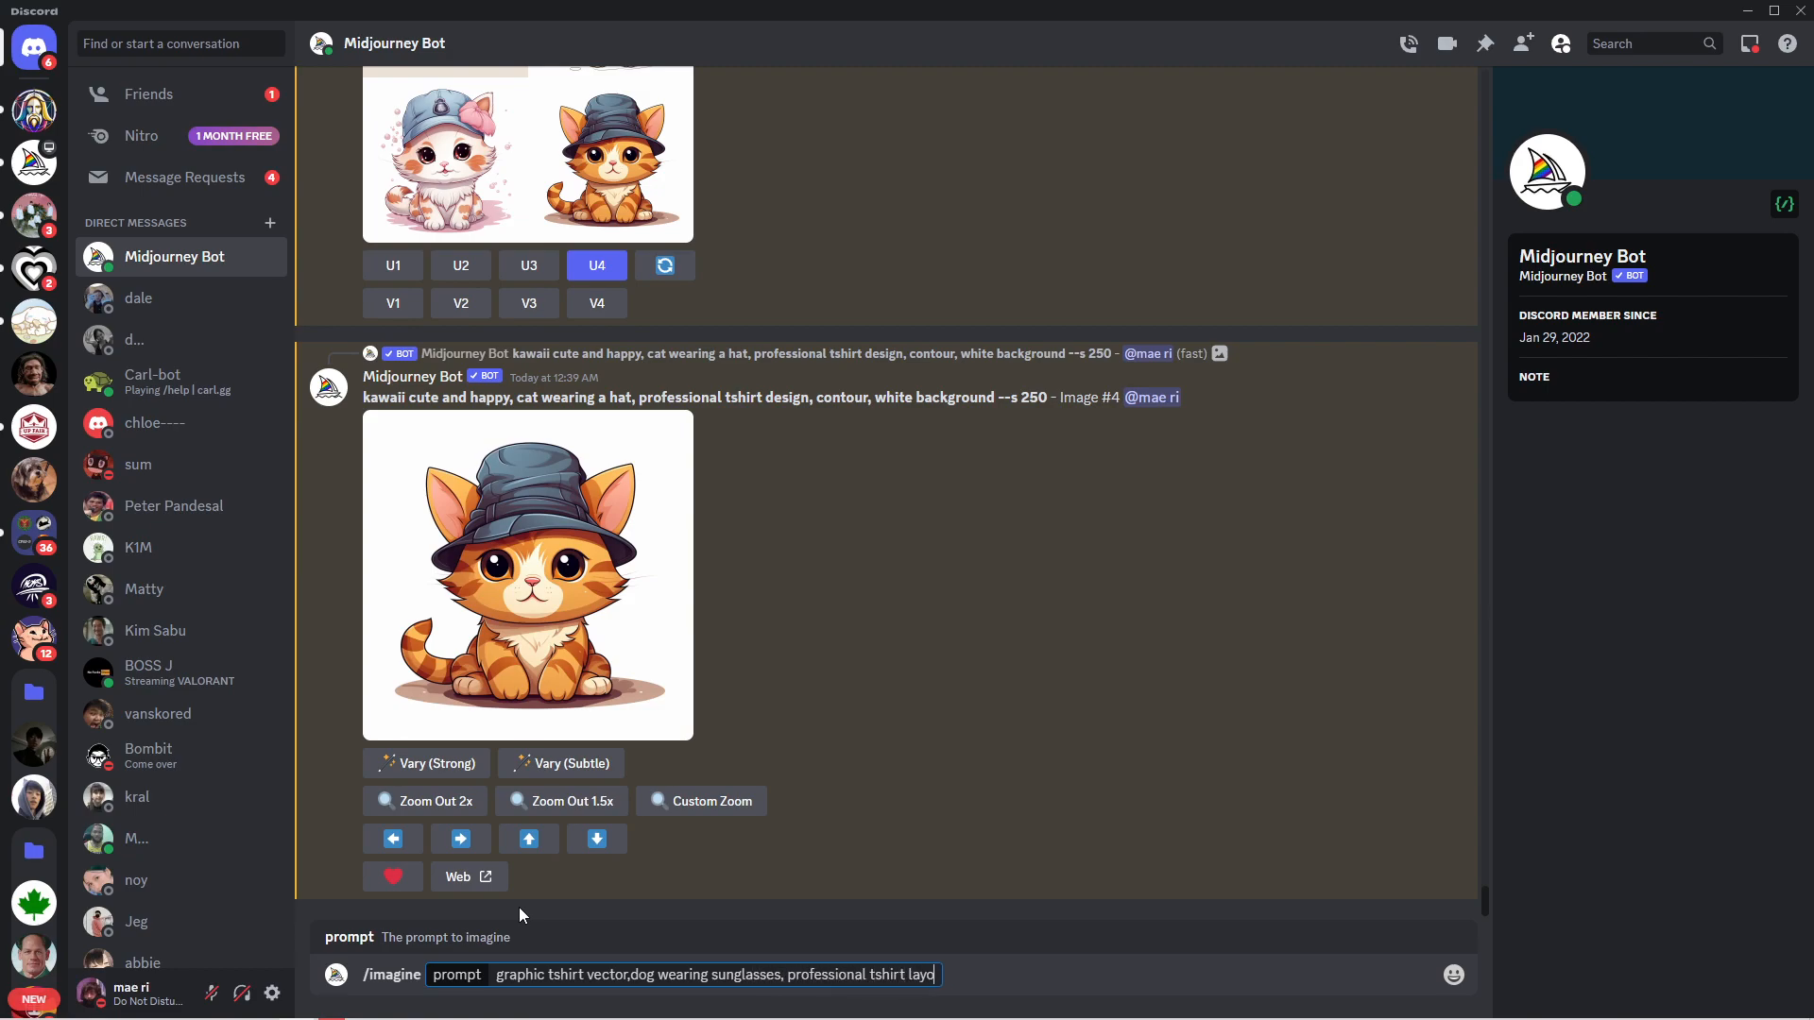
pyautogui.write('ut, white background')
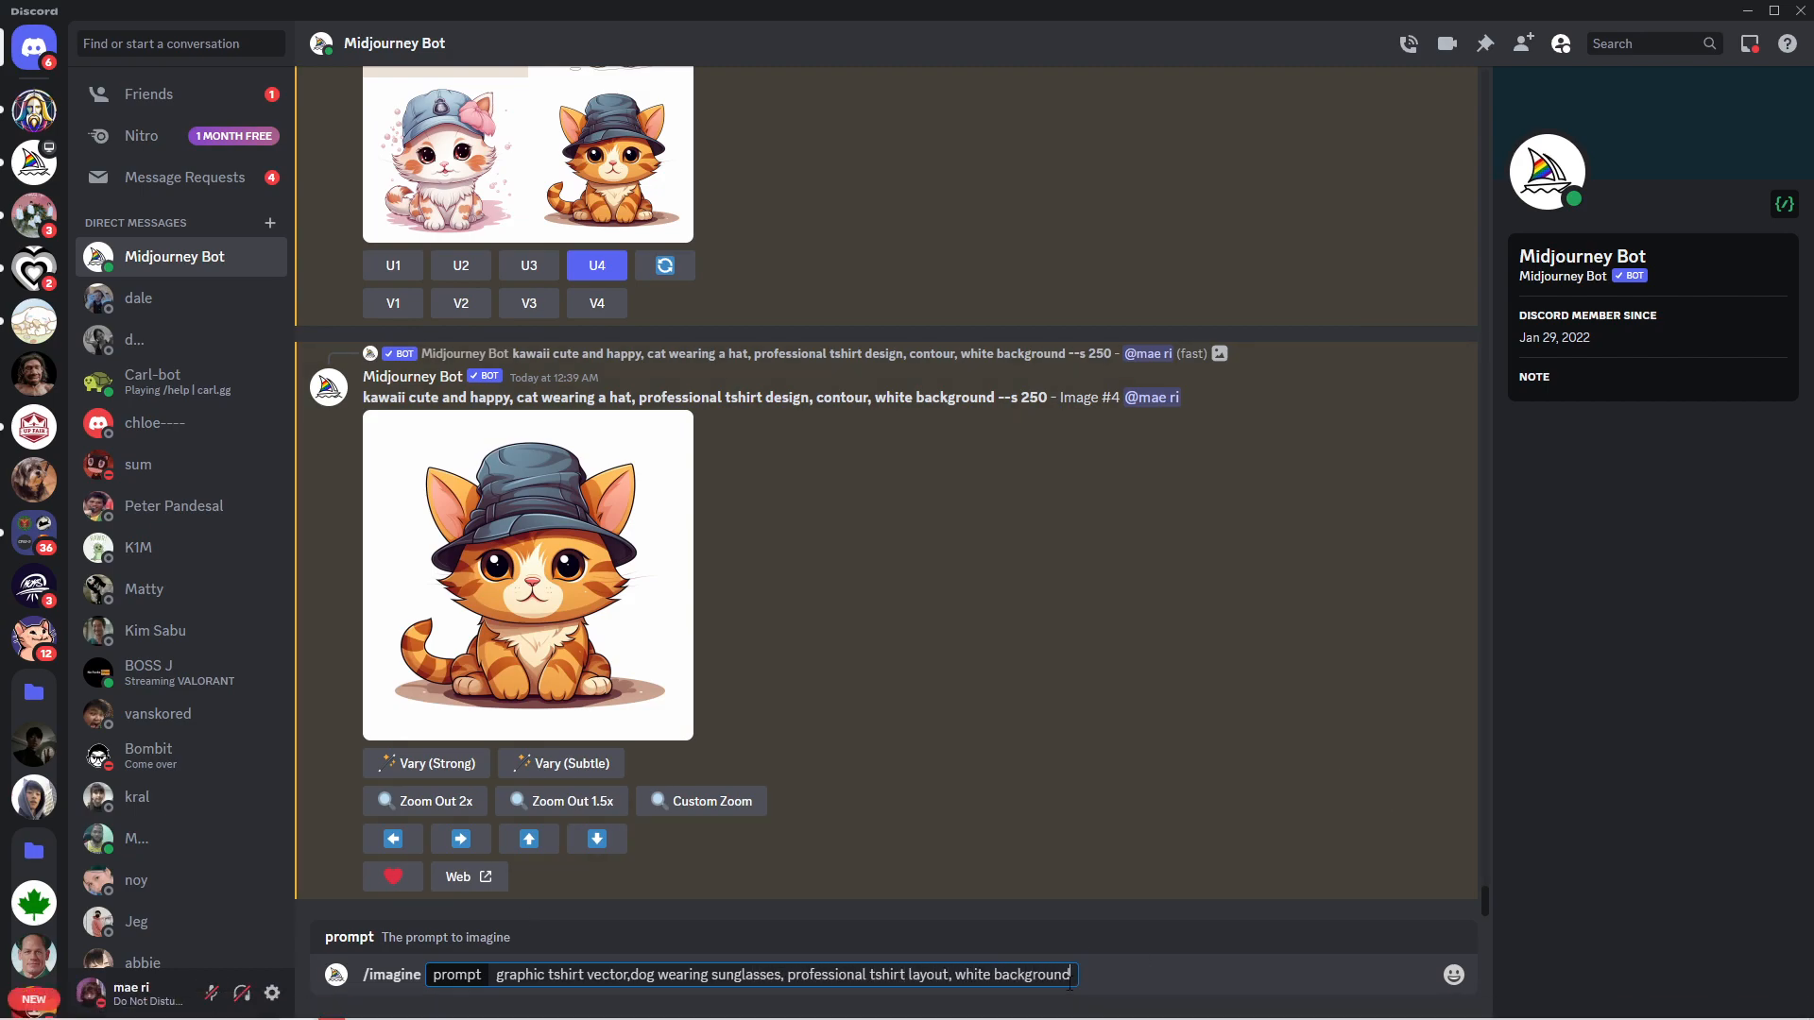
pyautogui.press('Return')
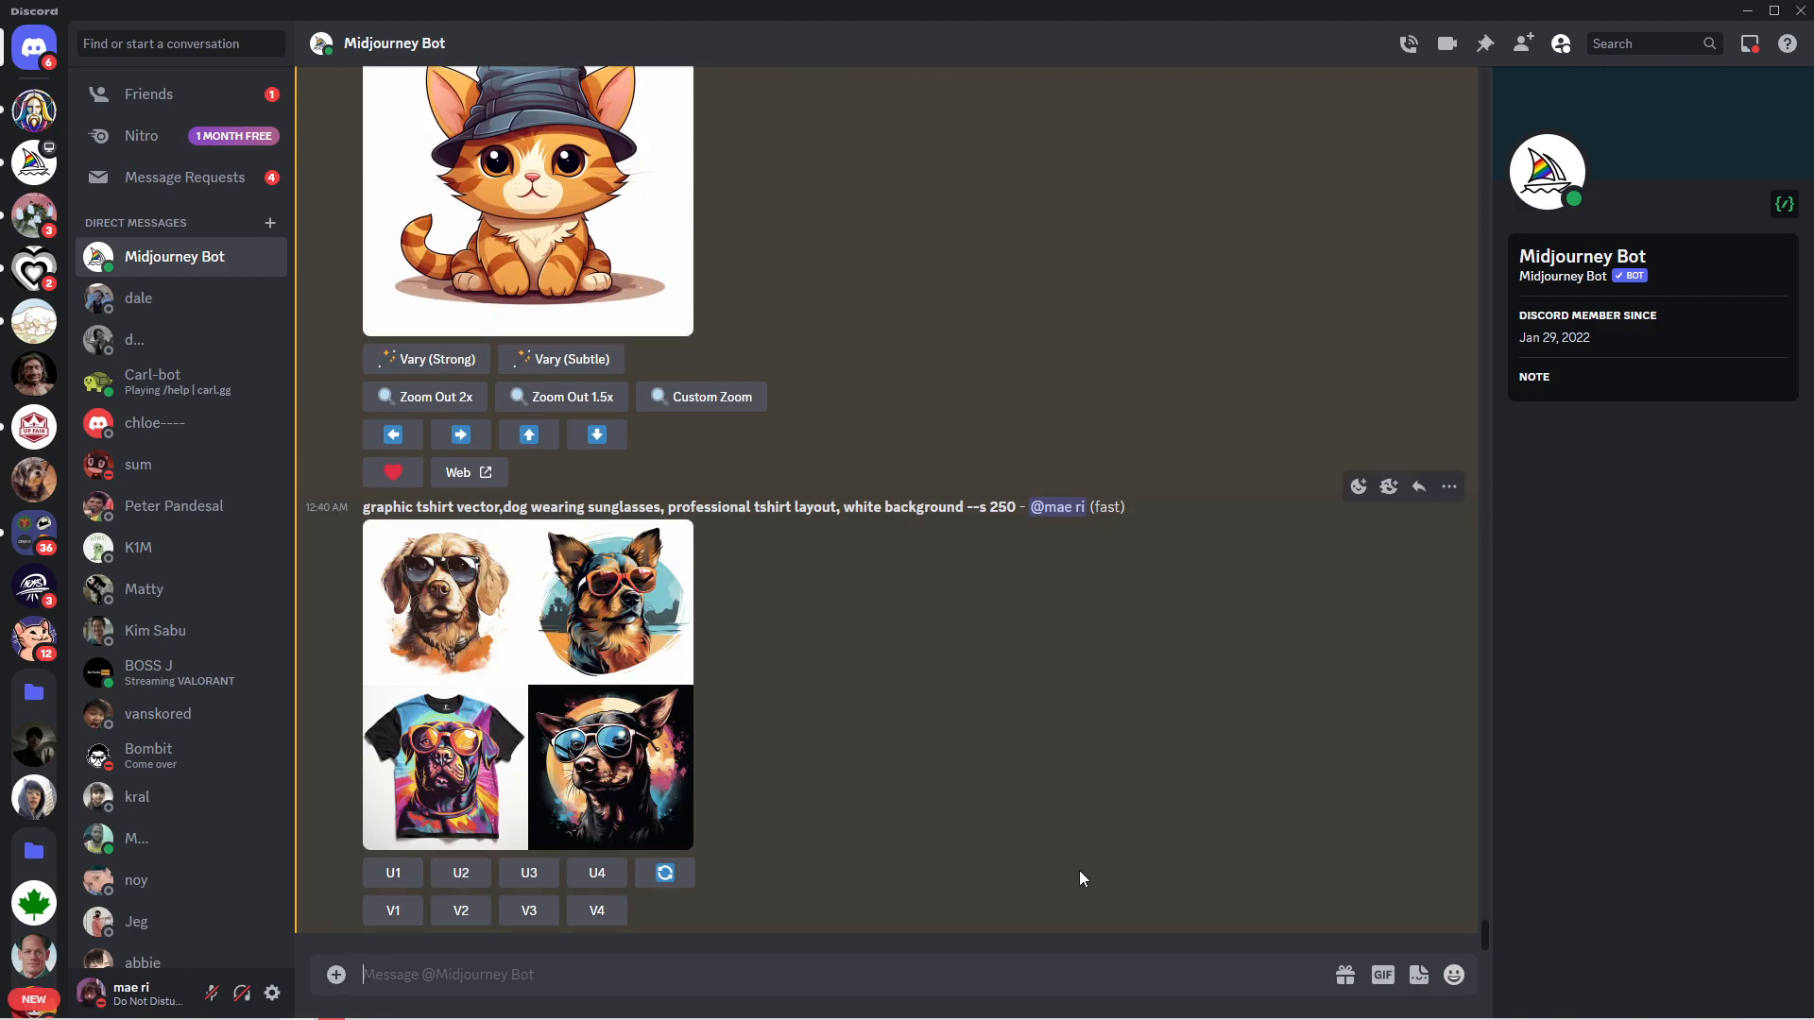
# Step: View the dog image grid enlarged, then upscale its second image and open it on the Midjourney website
pyautogui.click(541, 679)
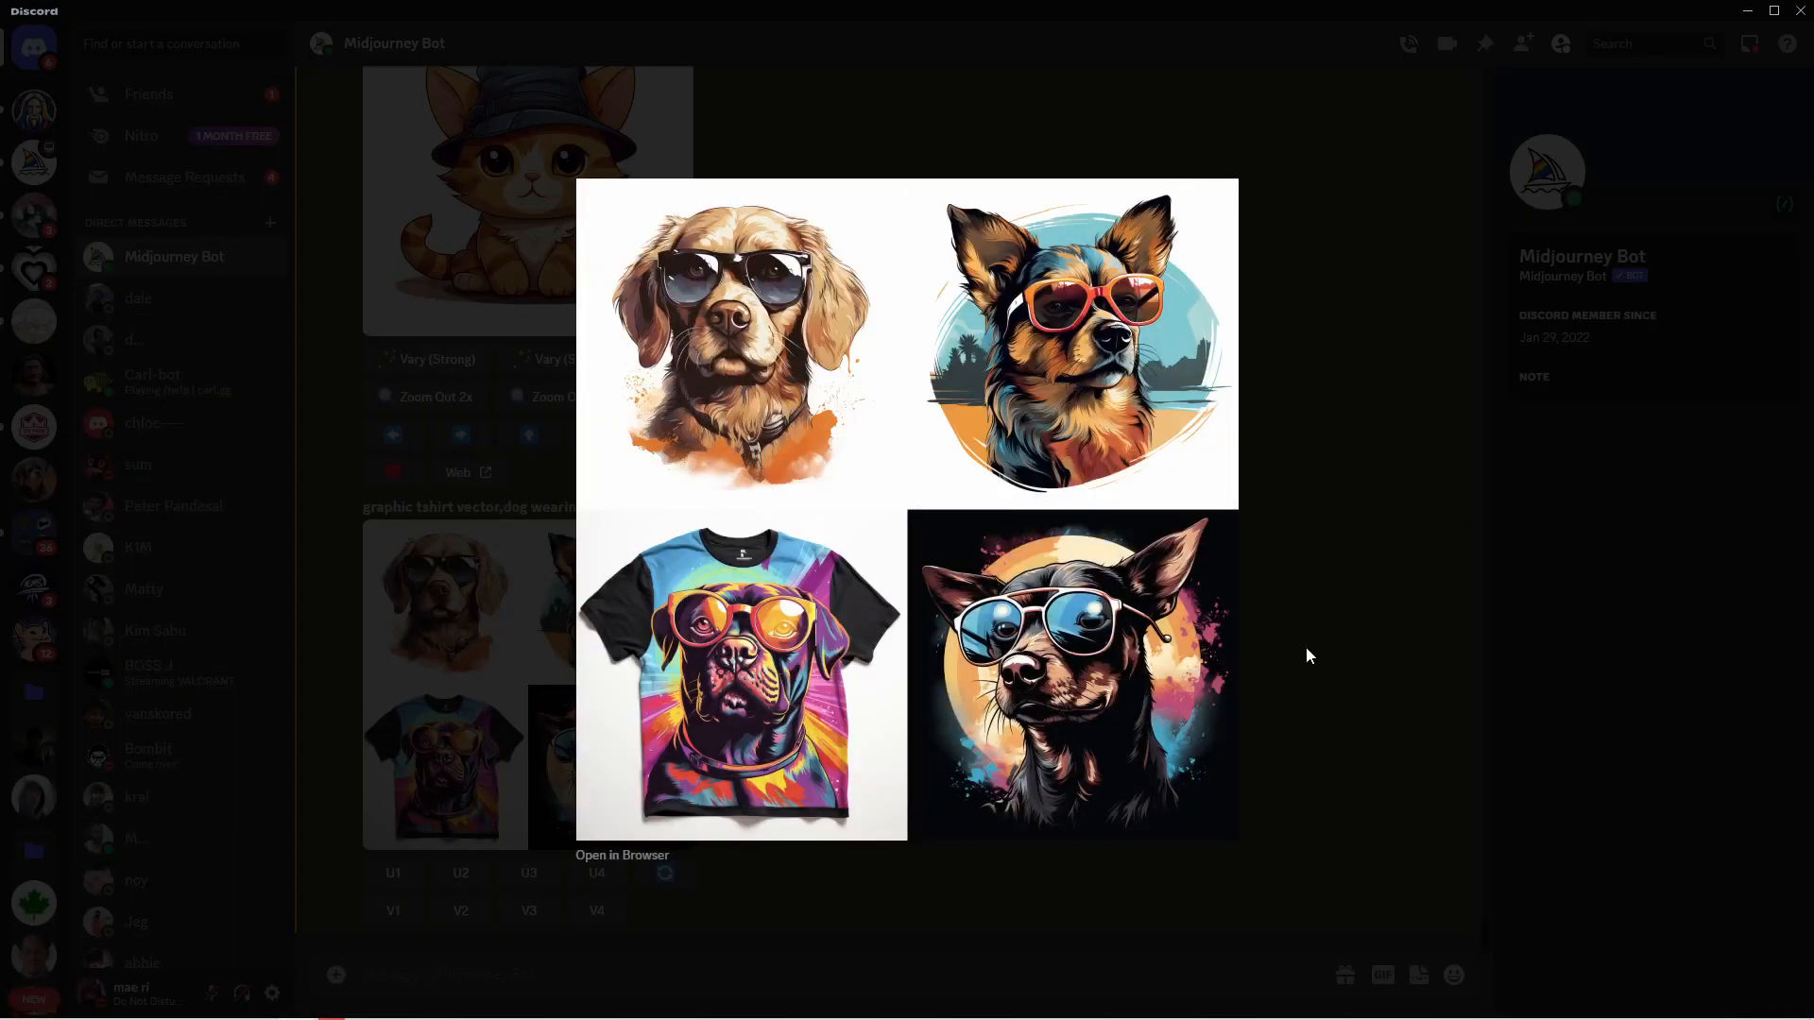
pyautogui.click(1329, 614)
pyautogui.click(453, 883)
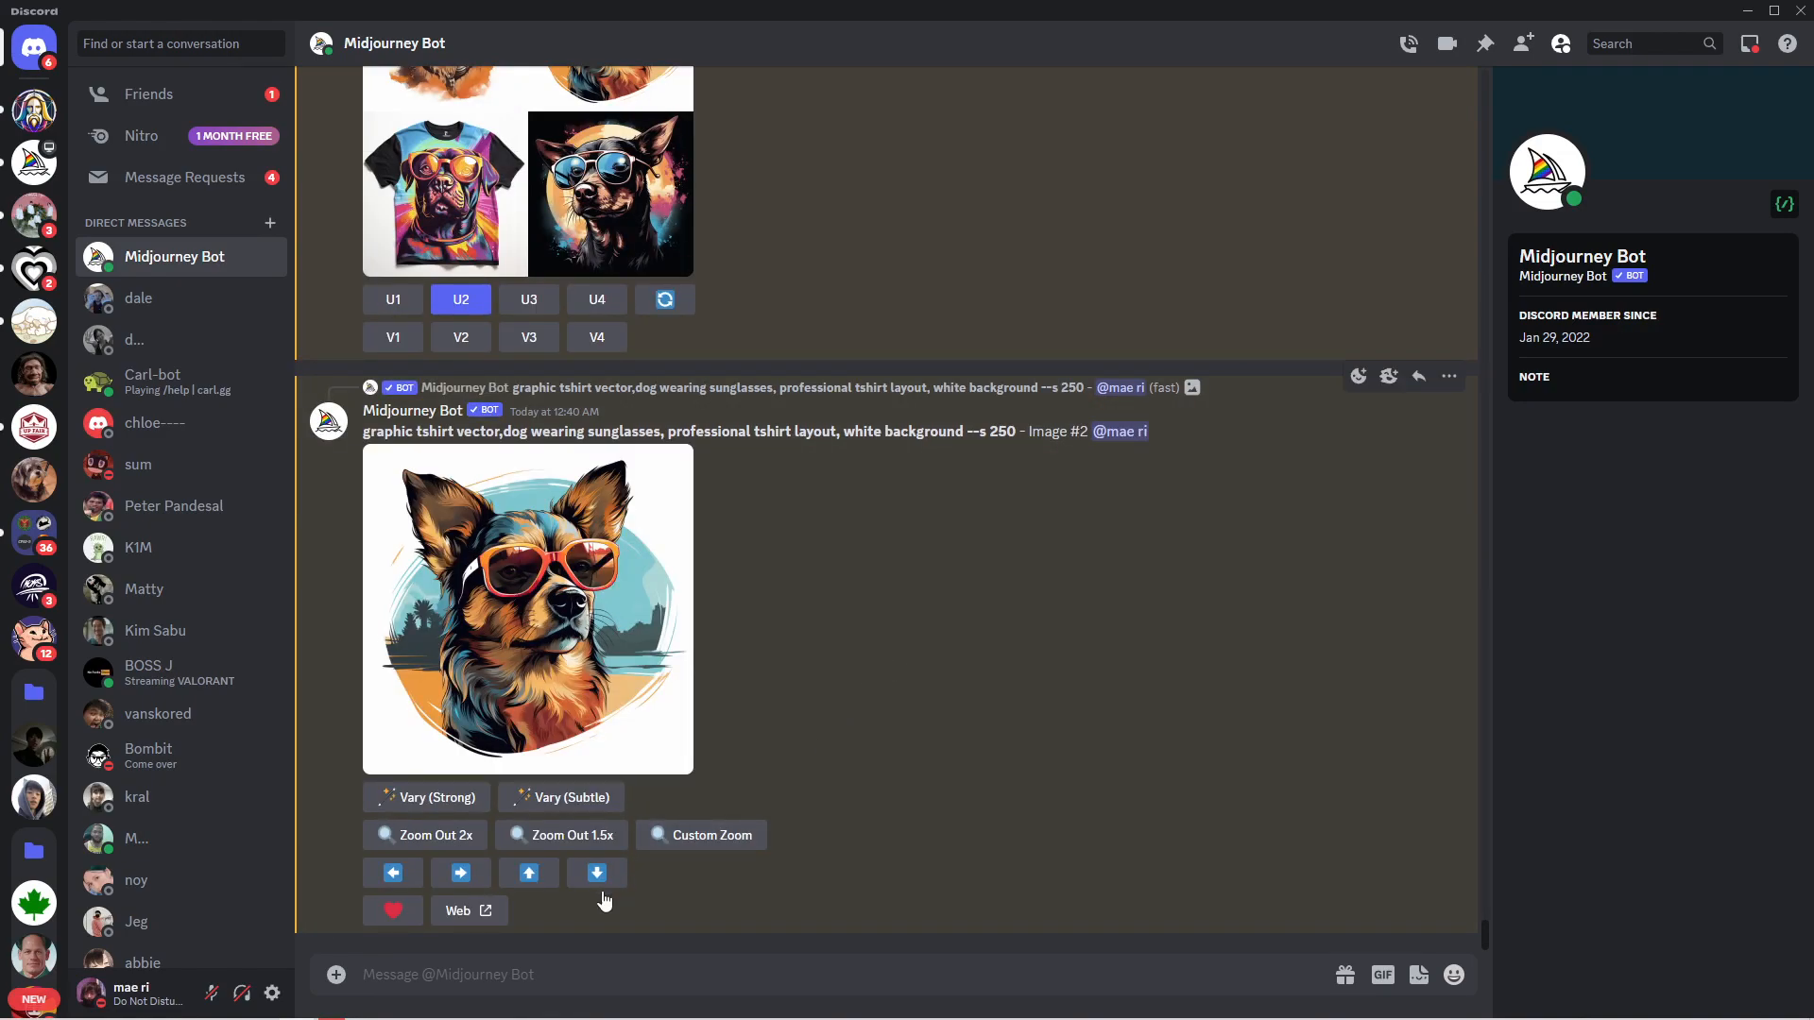
pyautogui.click(472, 911)
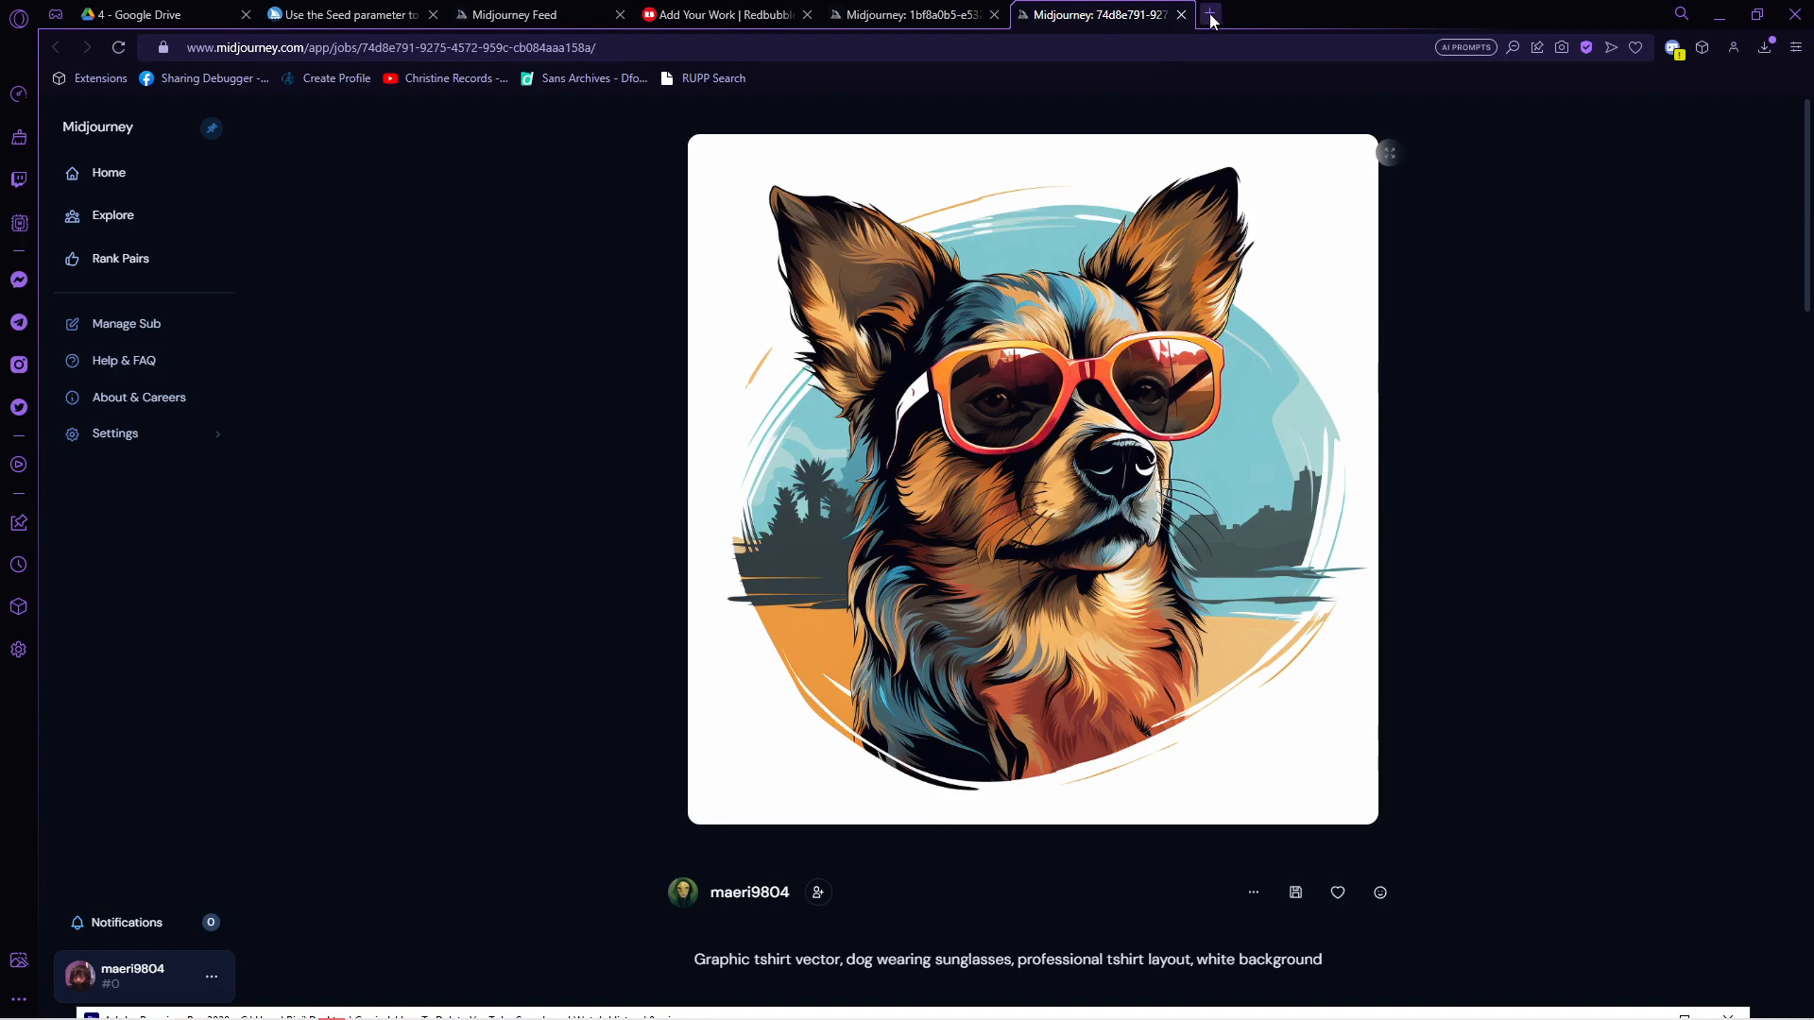
pyautogui.moveTo(678, 992)
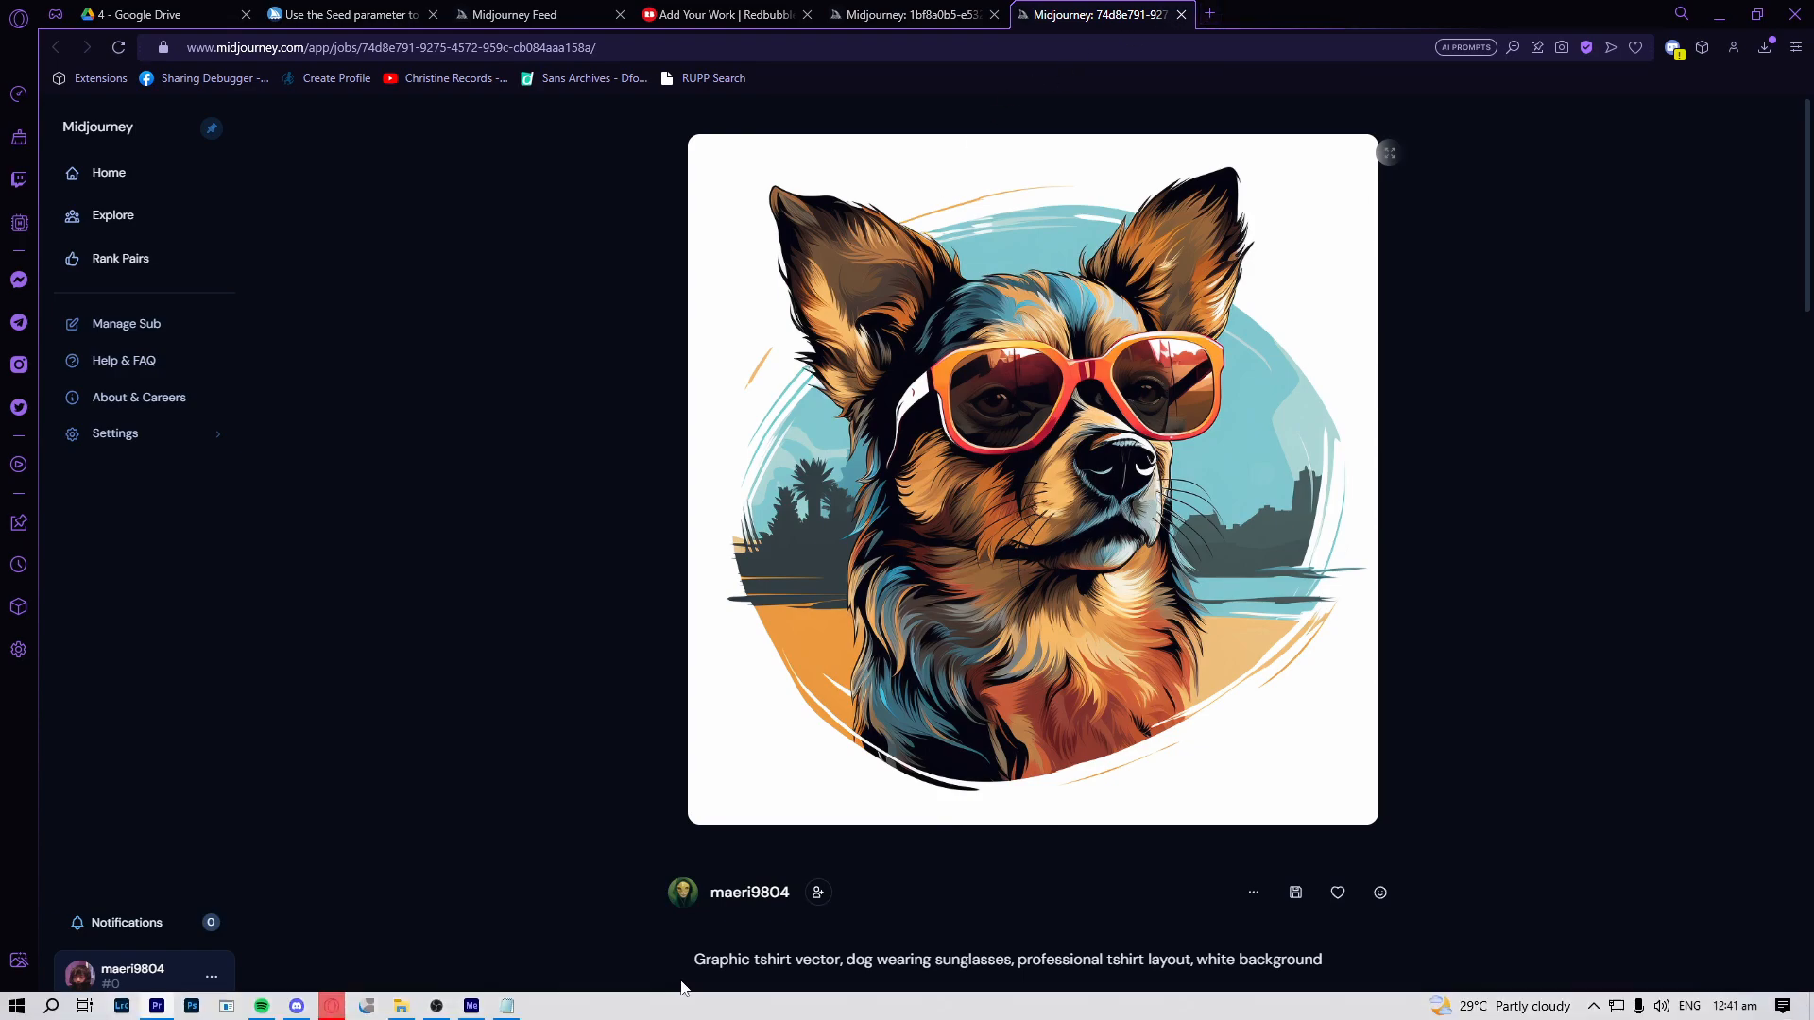
pyautogui.click(297, 1007)
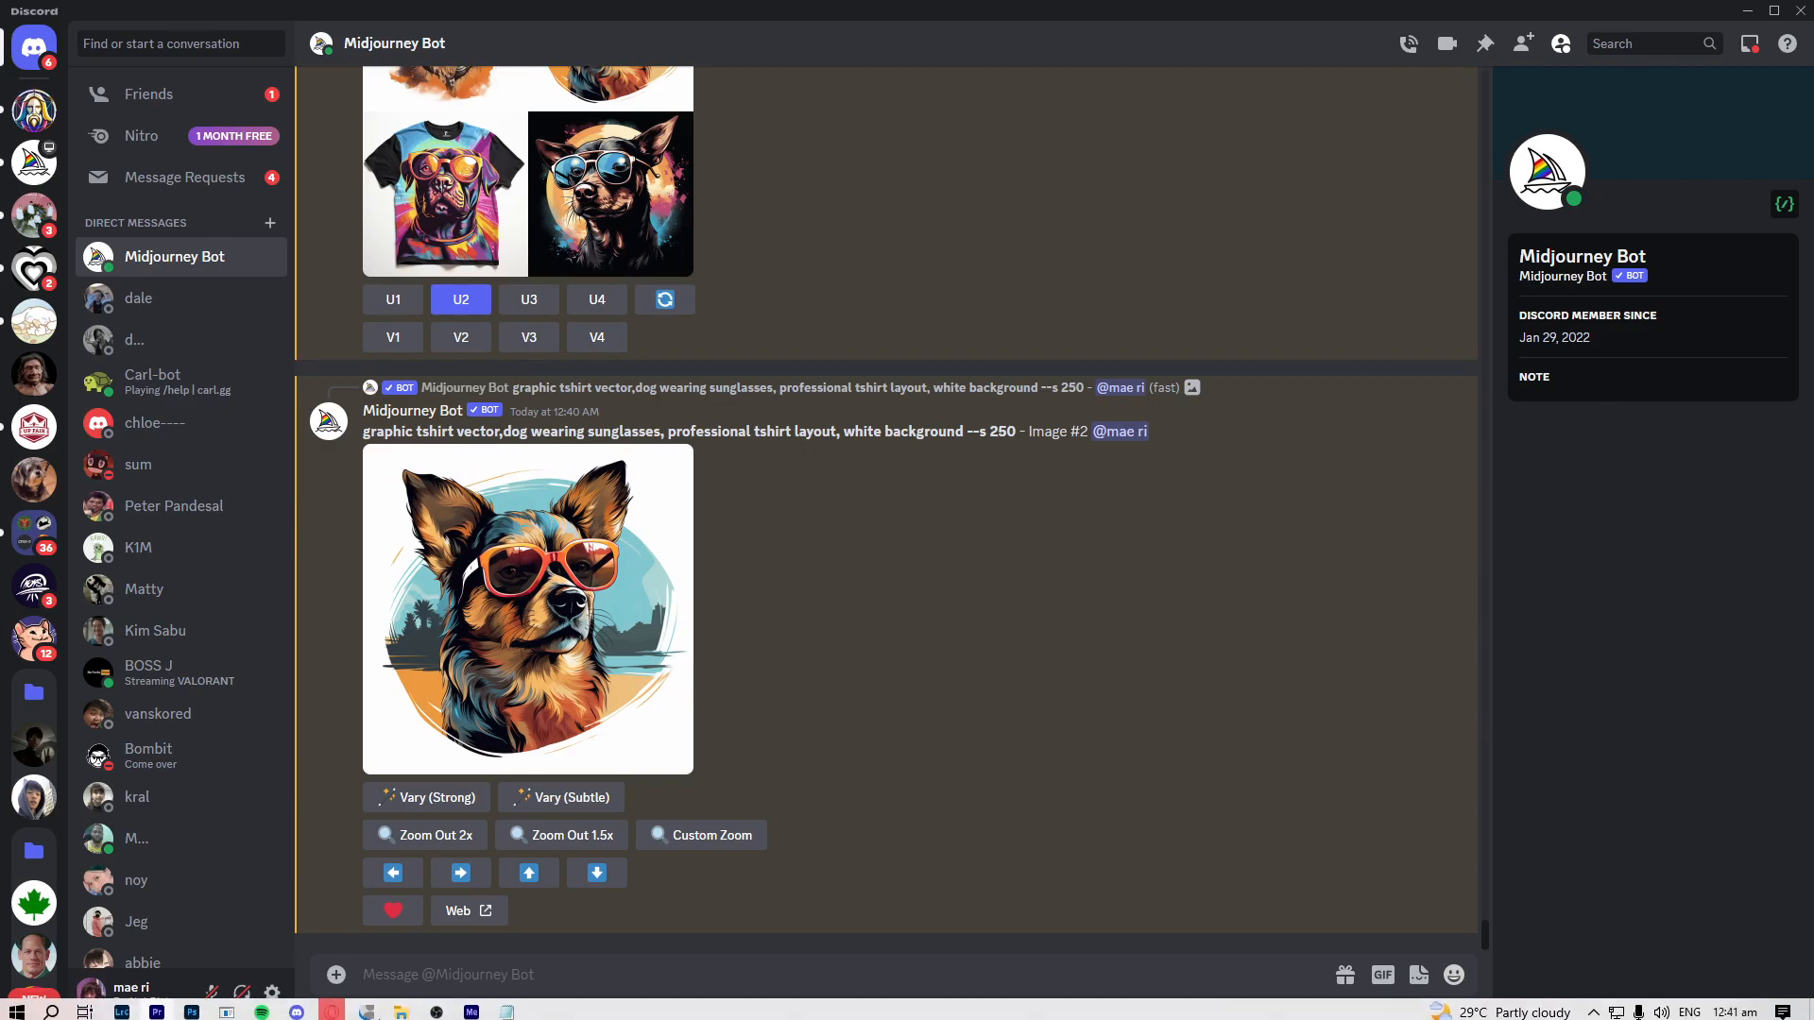
pyautogui.click(331, 1007)
# Step: Highlight the size, date, type and priority details in the upscaled dog image's info section
pyautogui.scroll(-1, 1152, 491)
pyautogui.scroll(-1, 1152, 491)
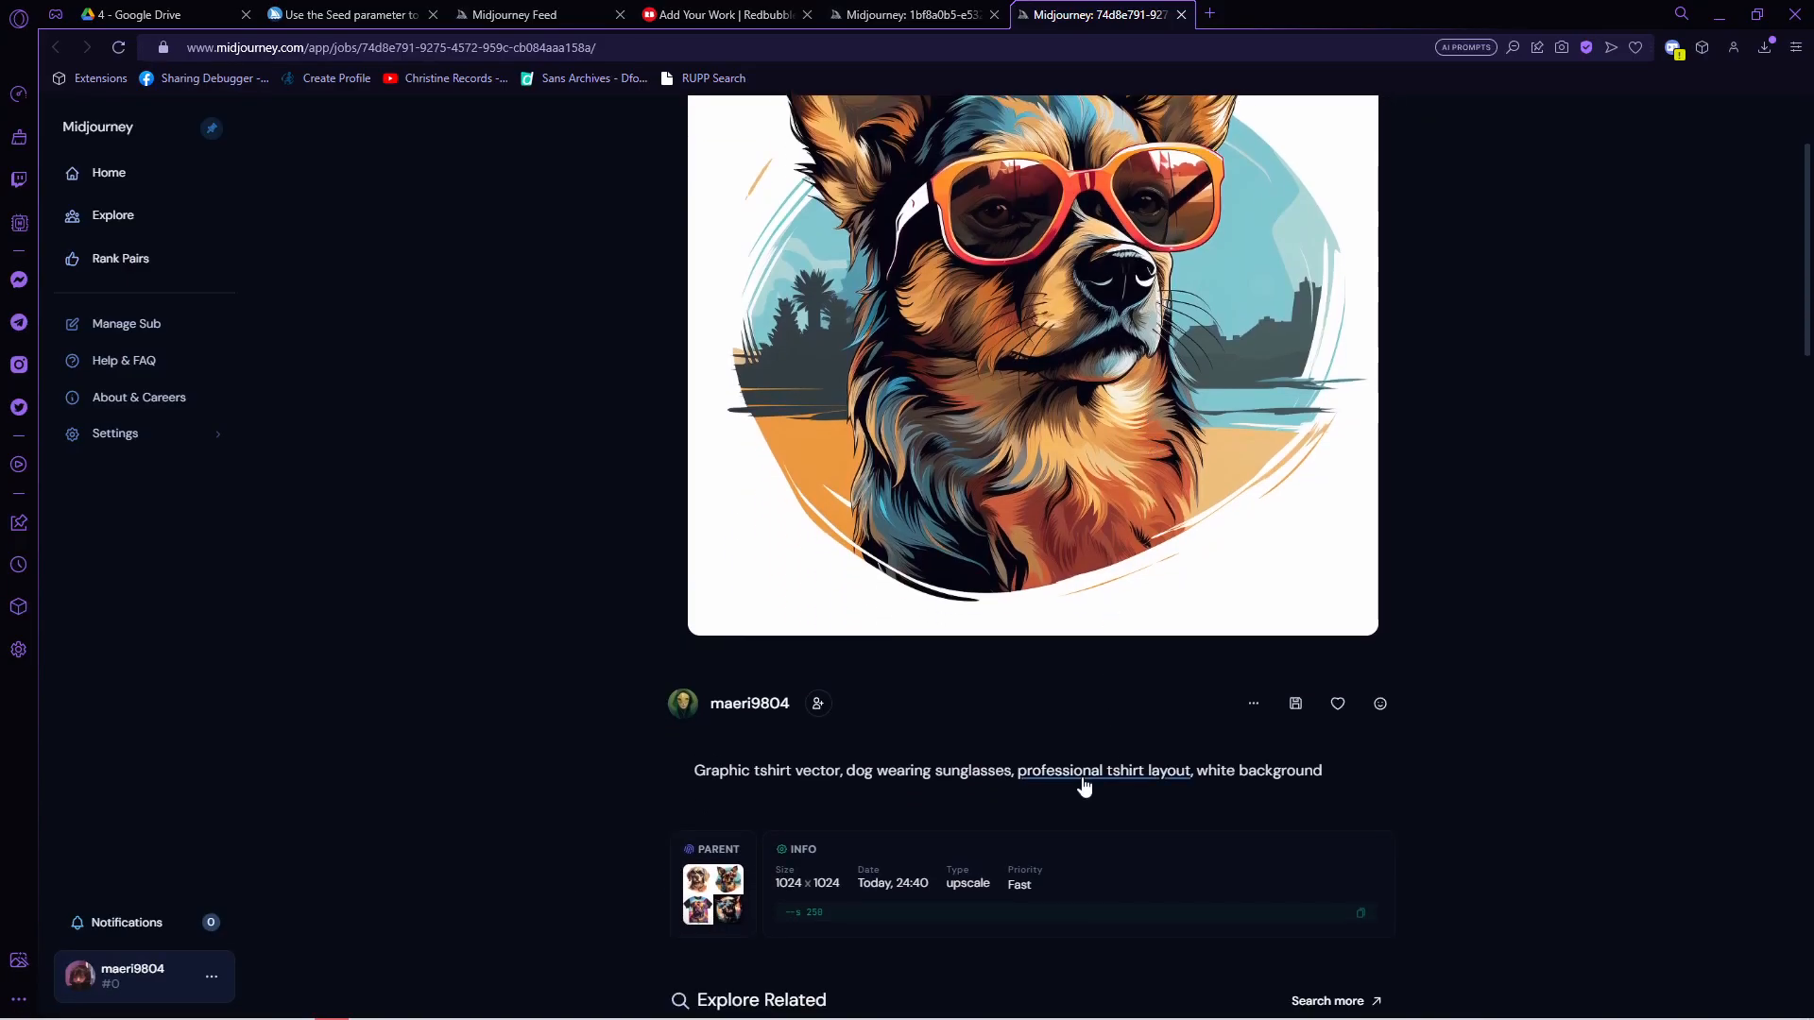
pyautogui.moveTo(775, 882); pyautogui.dragTo(967, 882)
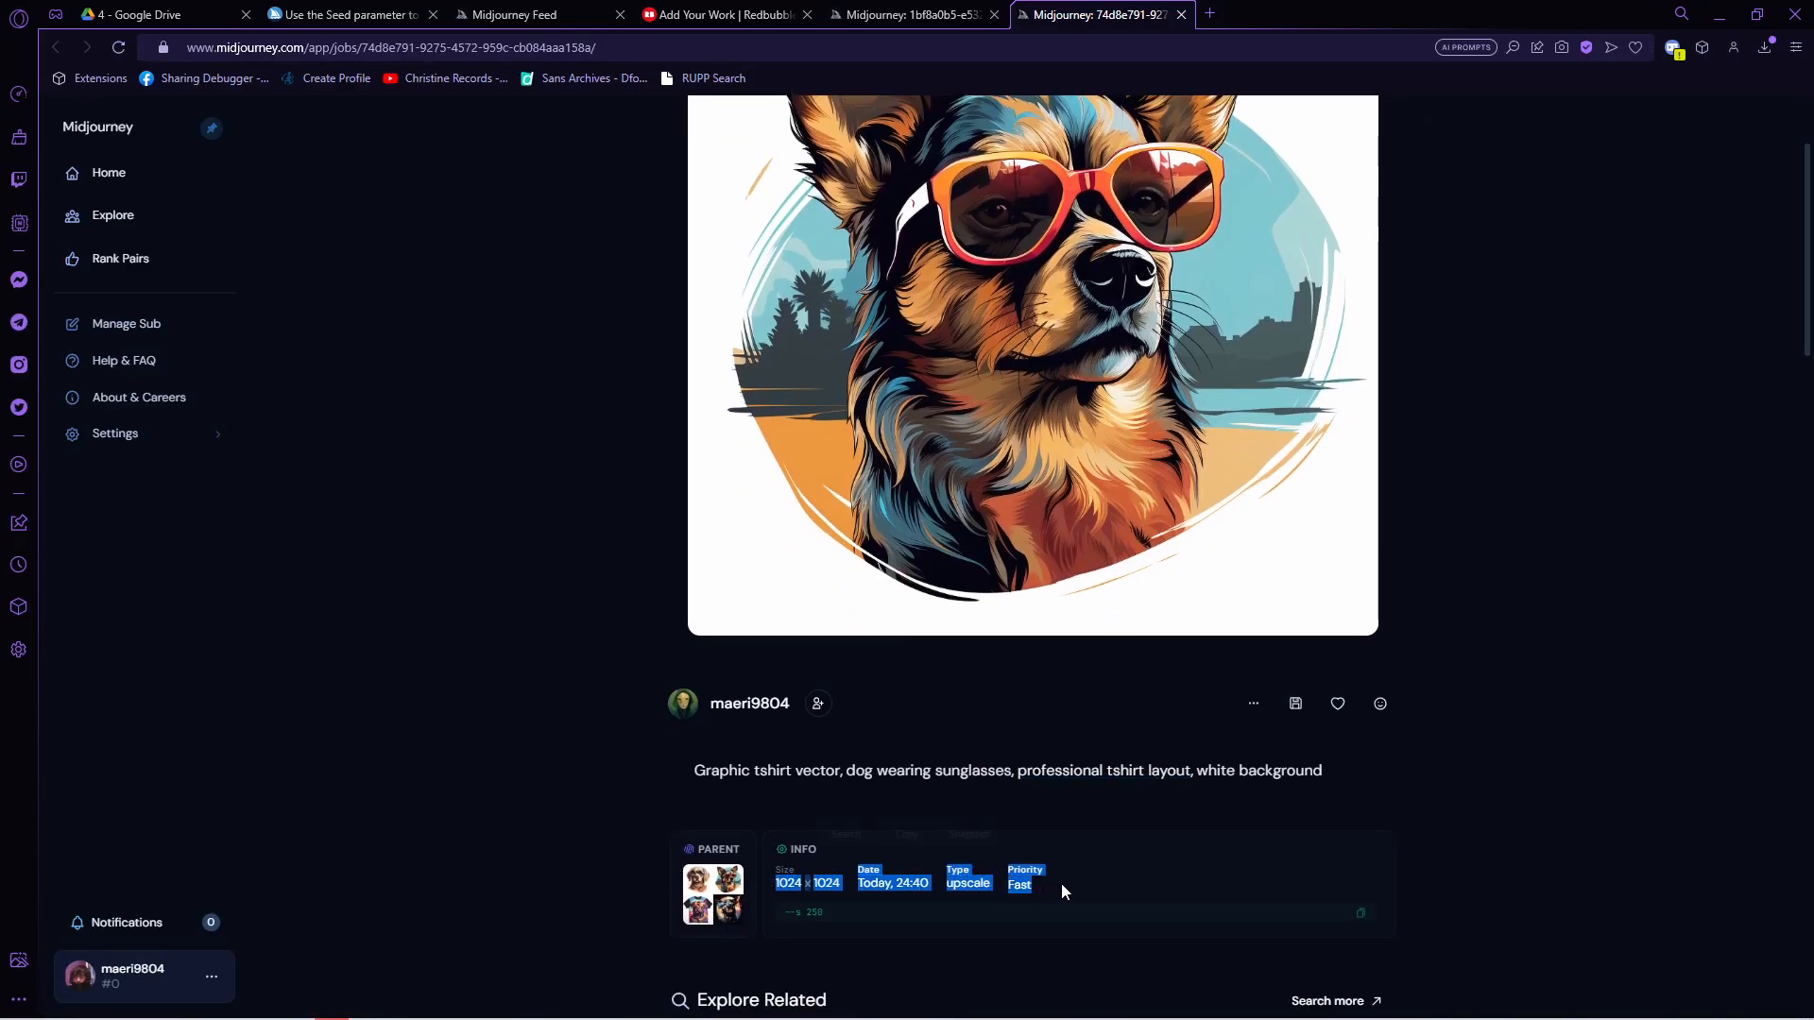
# Step: Open Vectorizer.AI in a new tab and pick the downloaded kawaii cat PNG to vectorize
pyautogui.click(1503, 824)
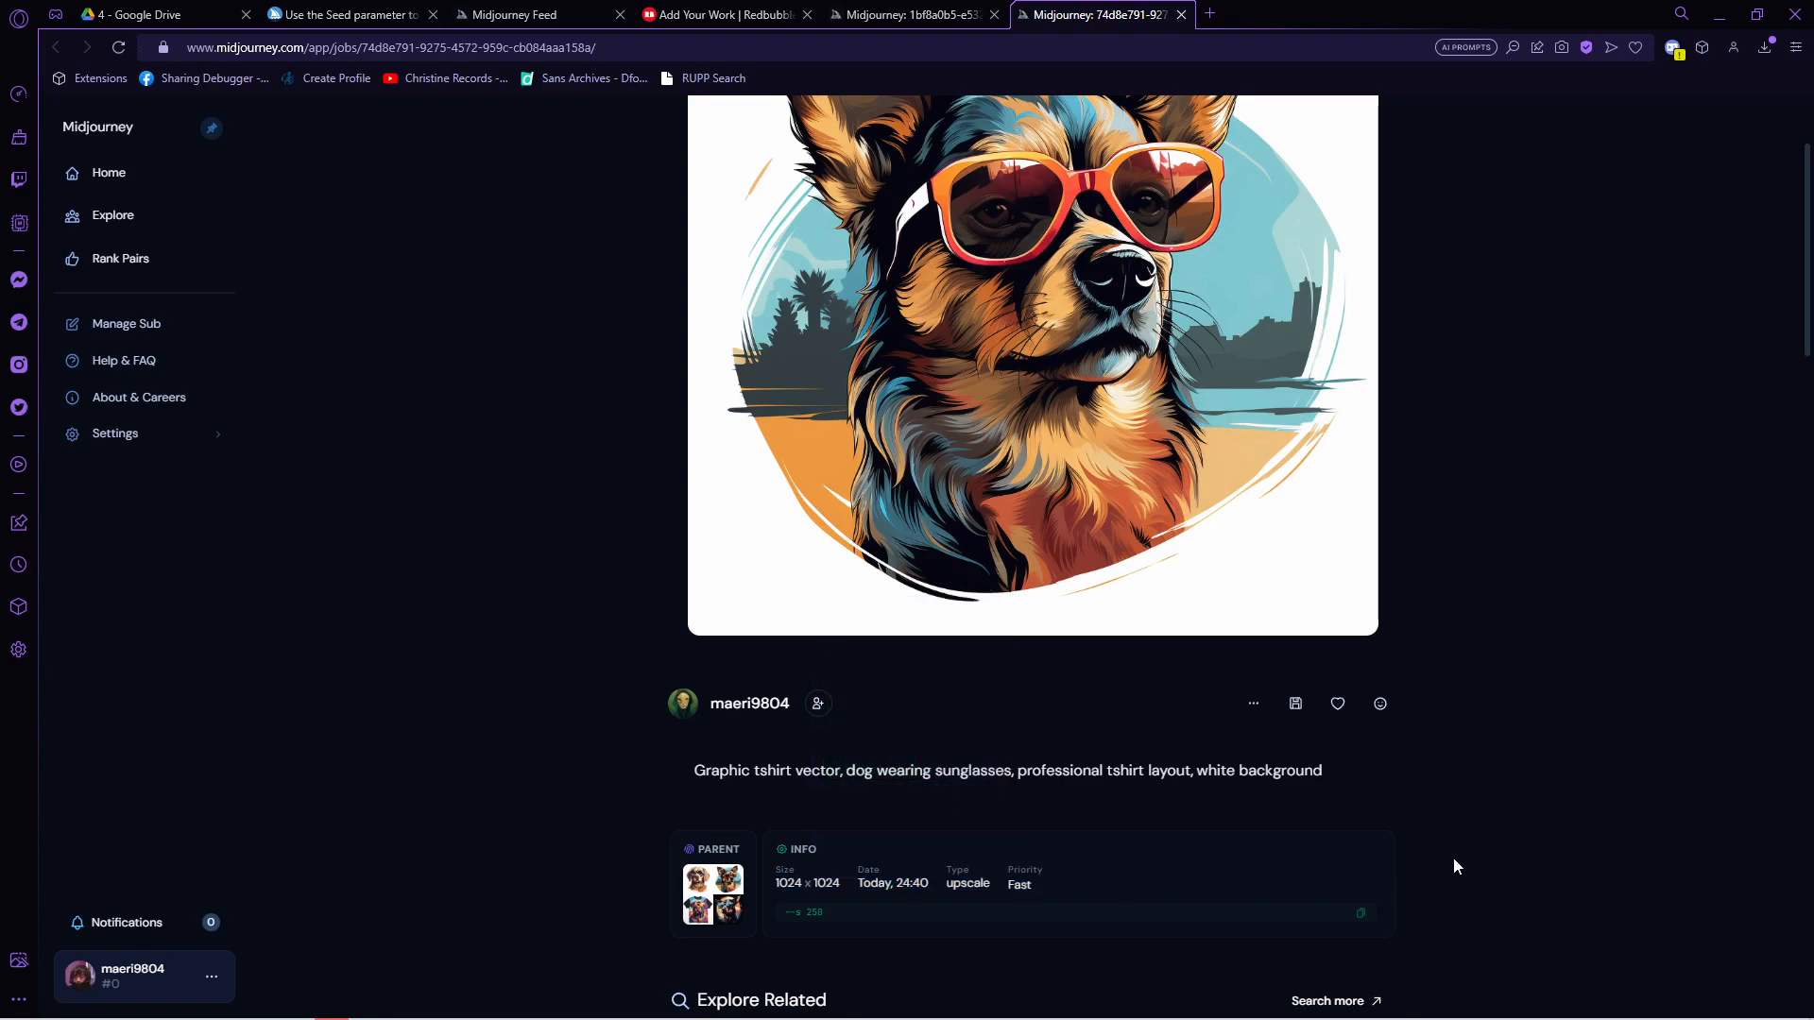
pyautogui.scroll(3, 1322, 473)
pyautogui.click(1209, 13)
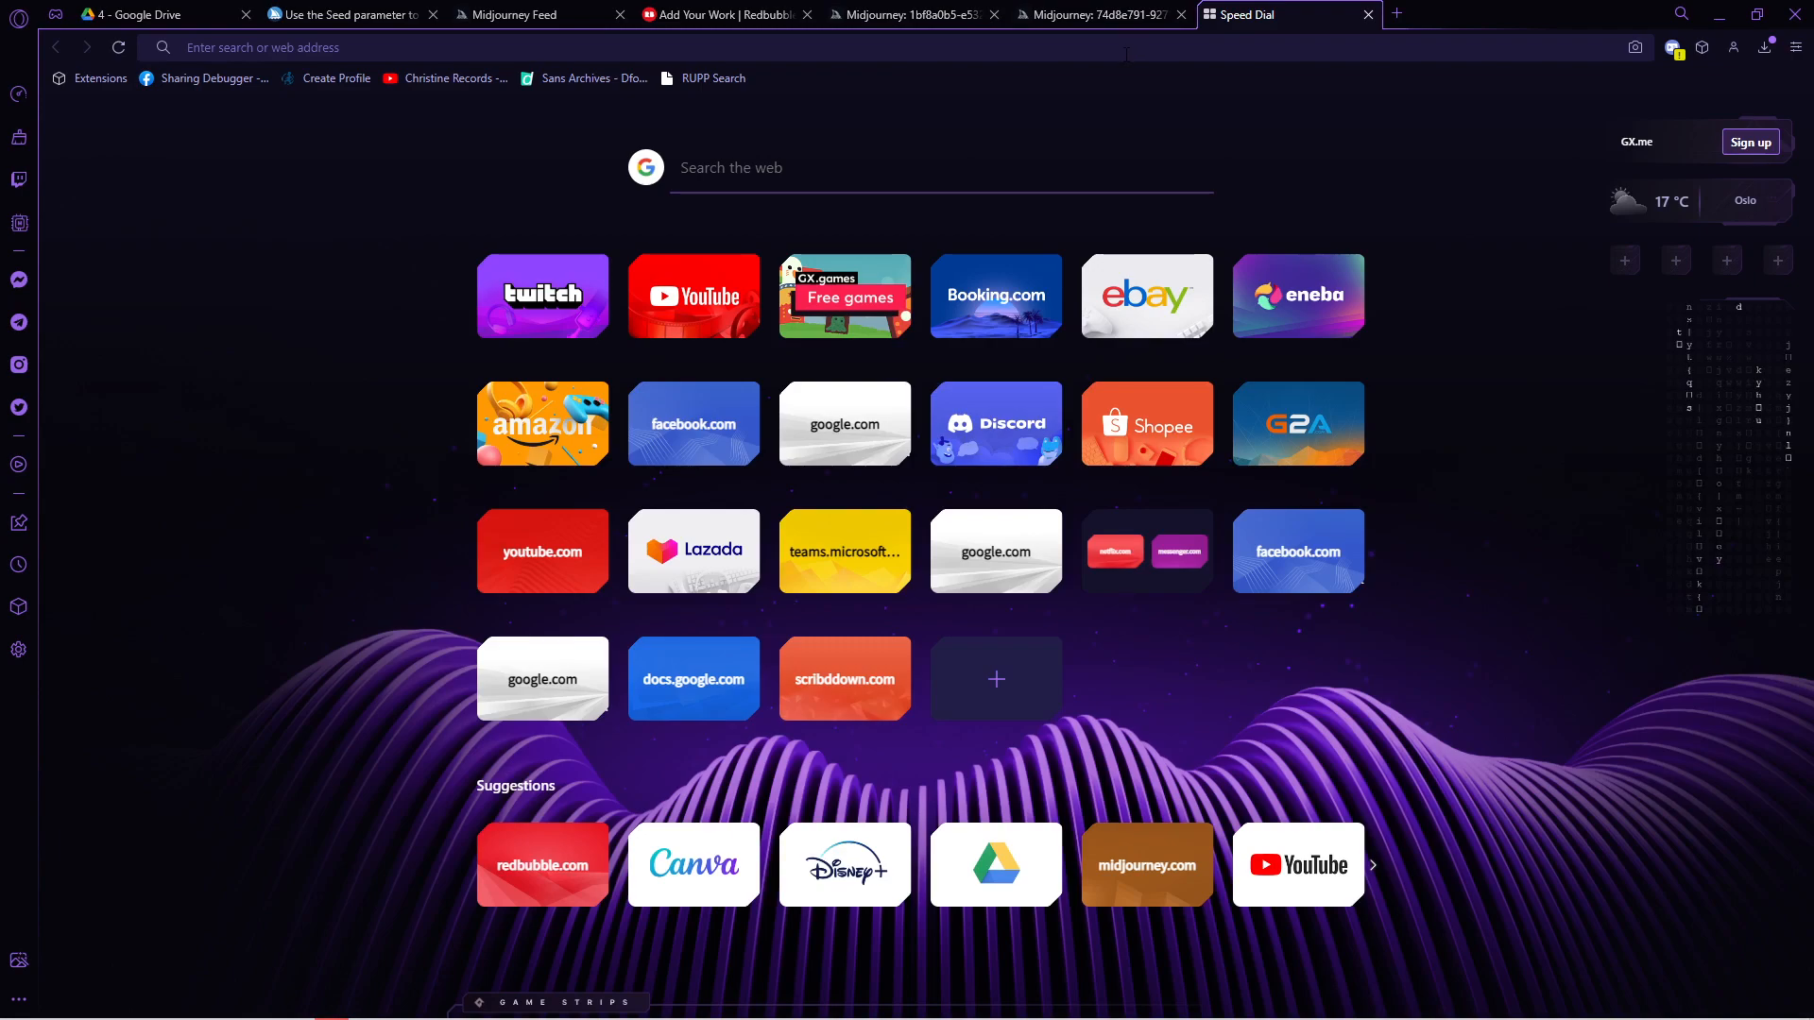
pyautogui.click(1125, 52)
pyautogui.write('vectorizer')
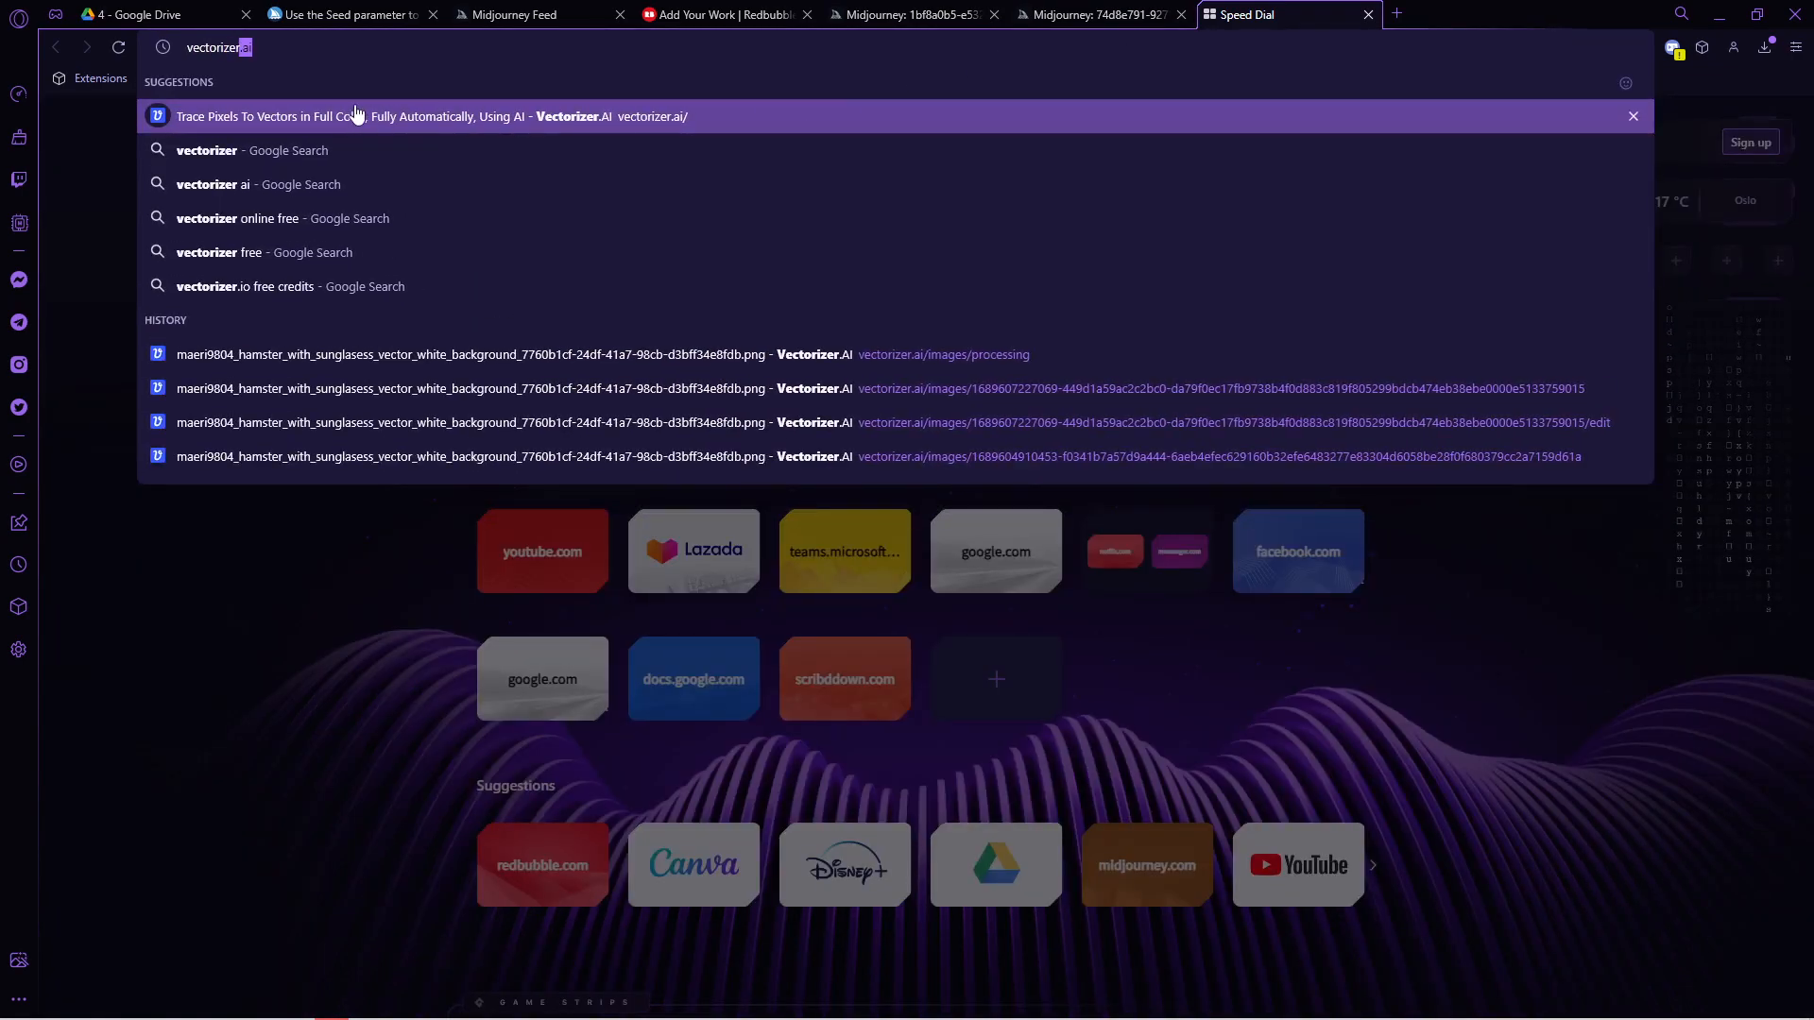
pyautogui.press('Return')
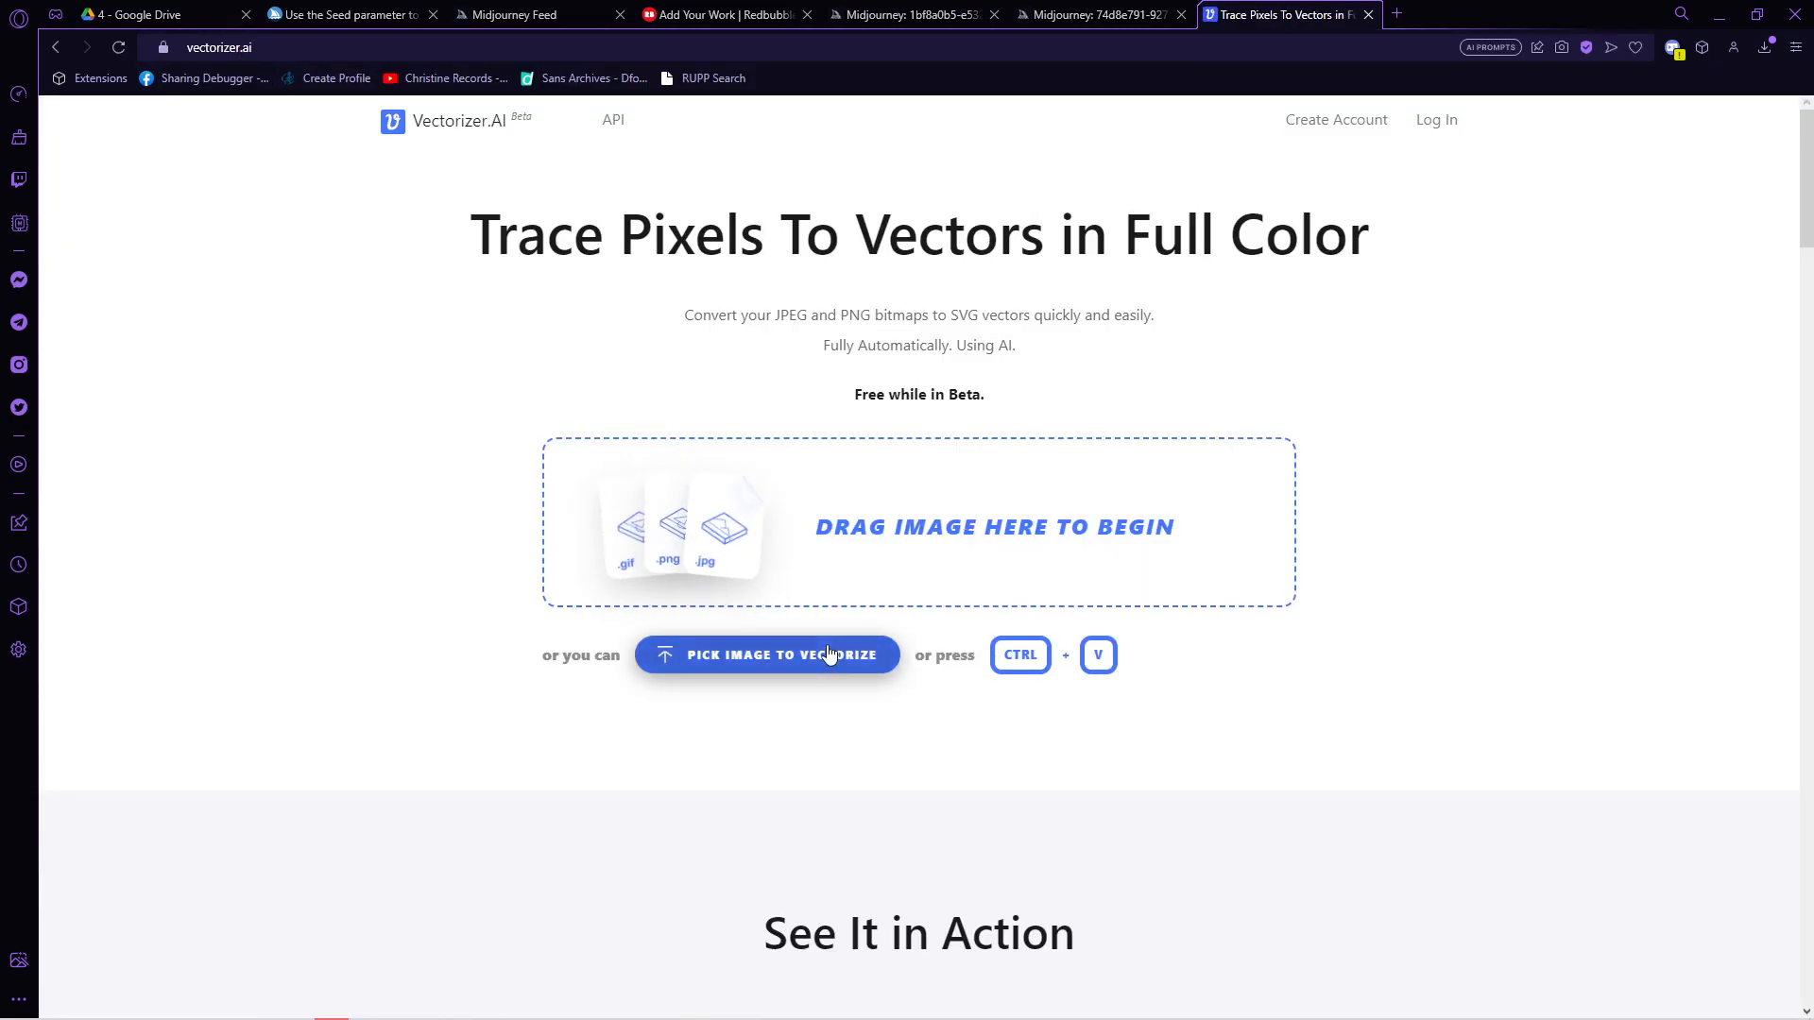
pyautogui.click(828, 654)
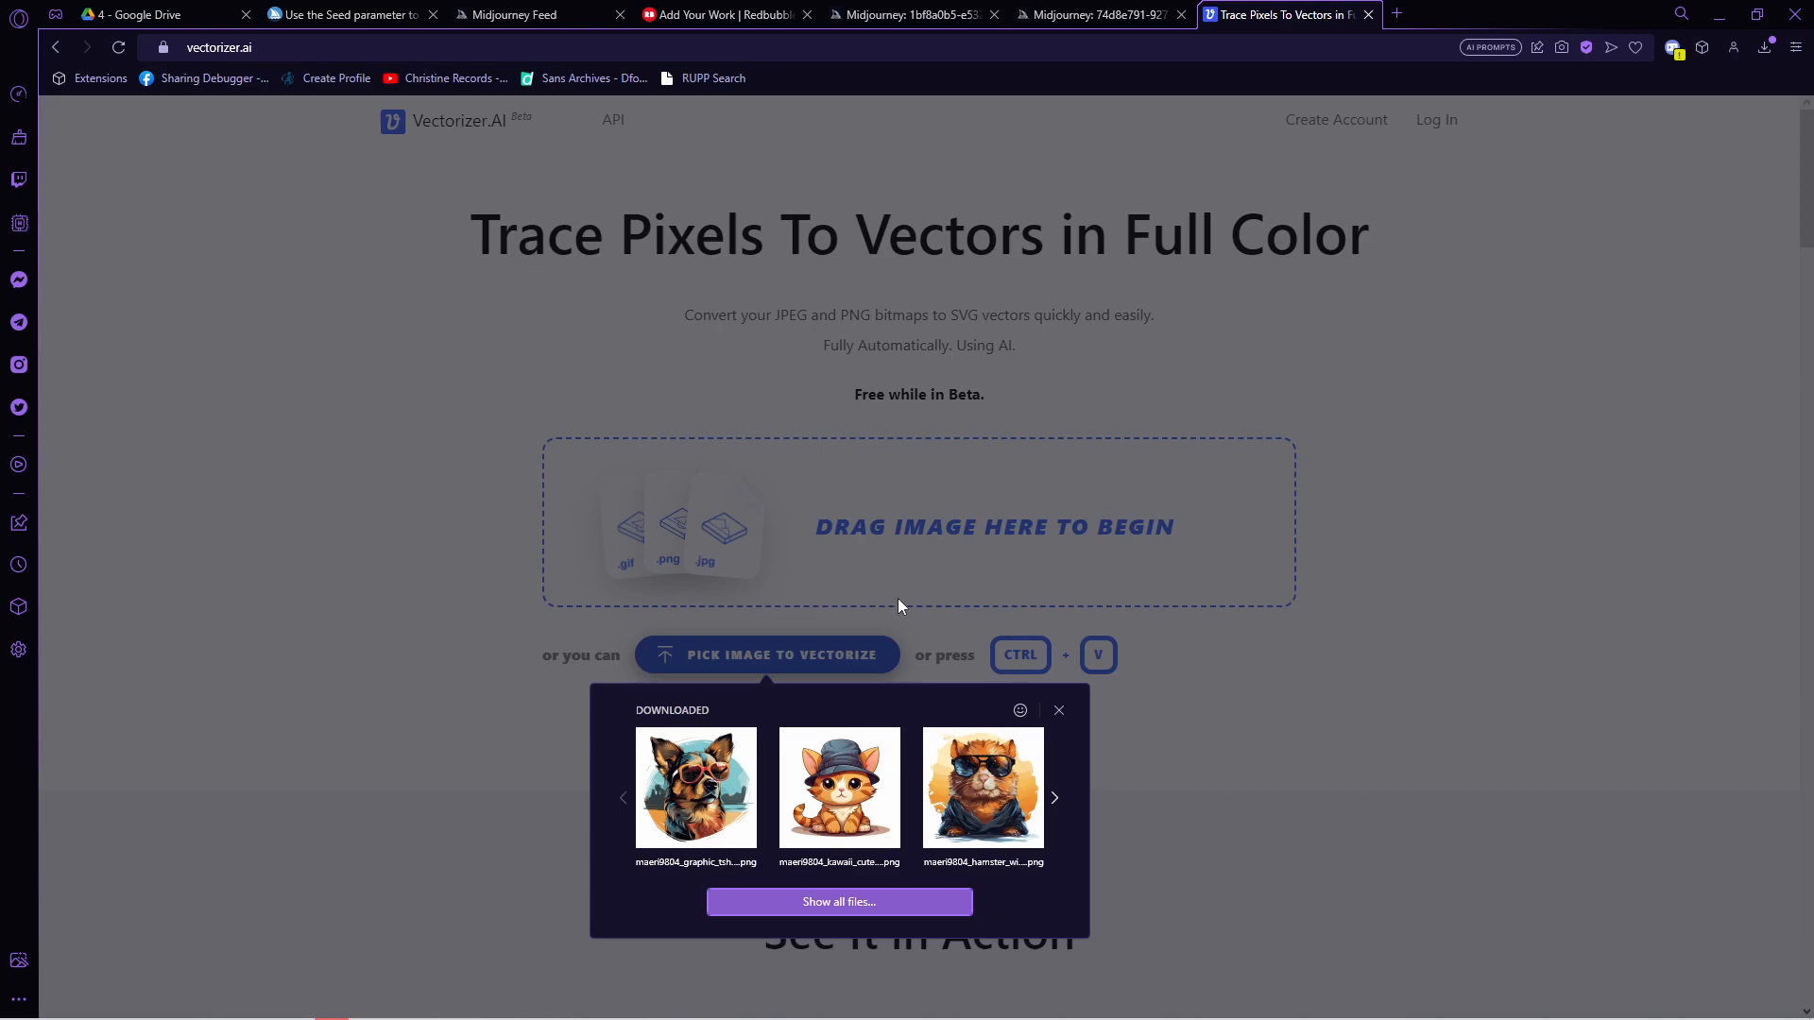
pyautogui.click(828, 801)
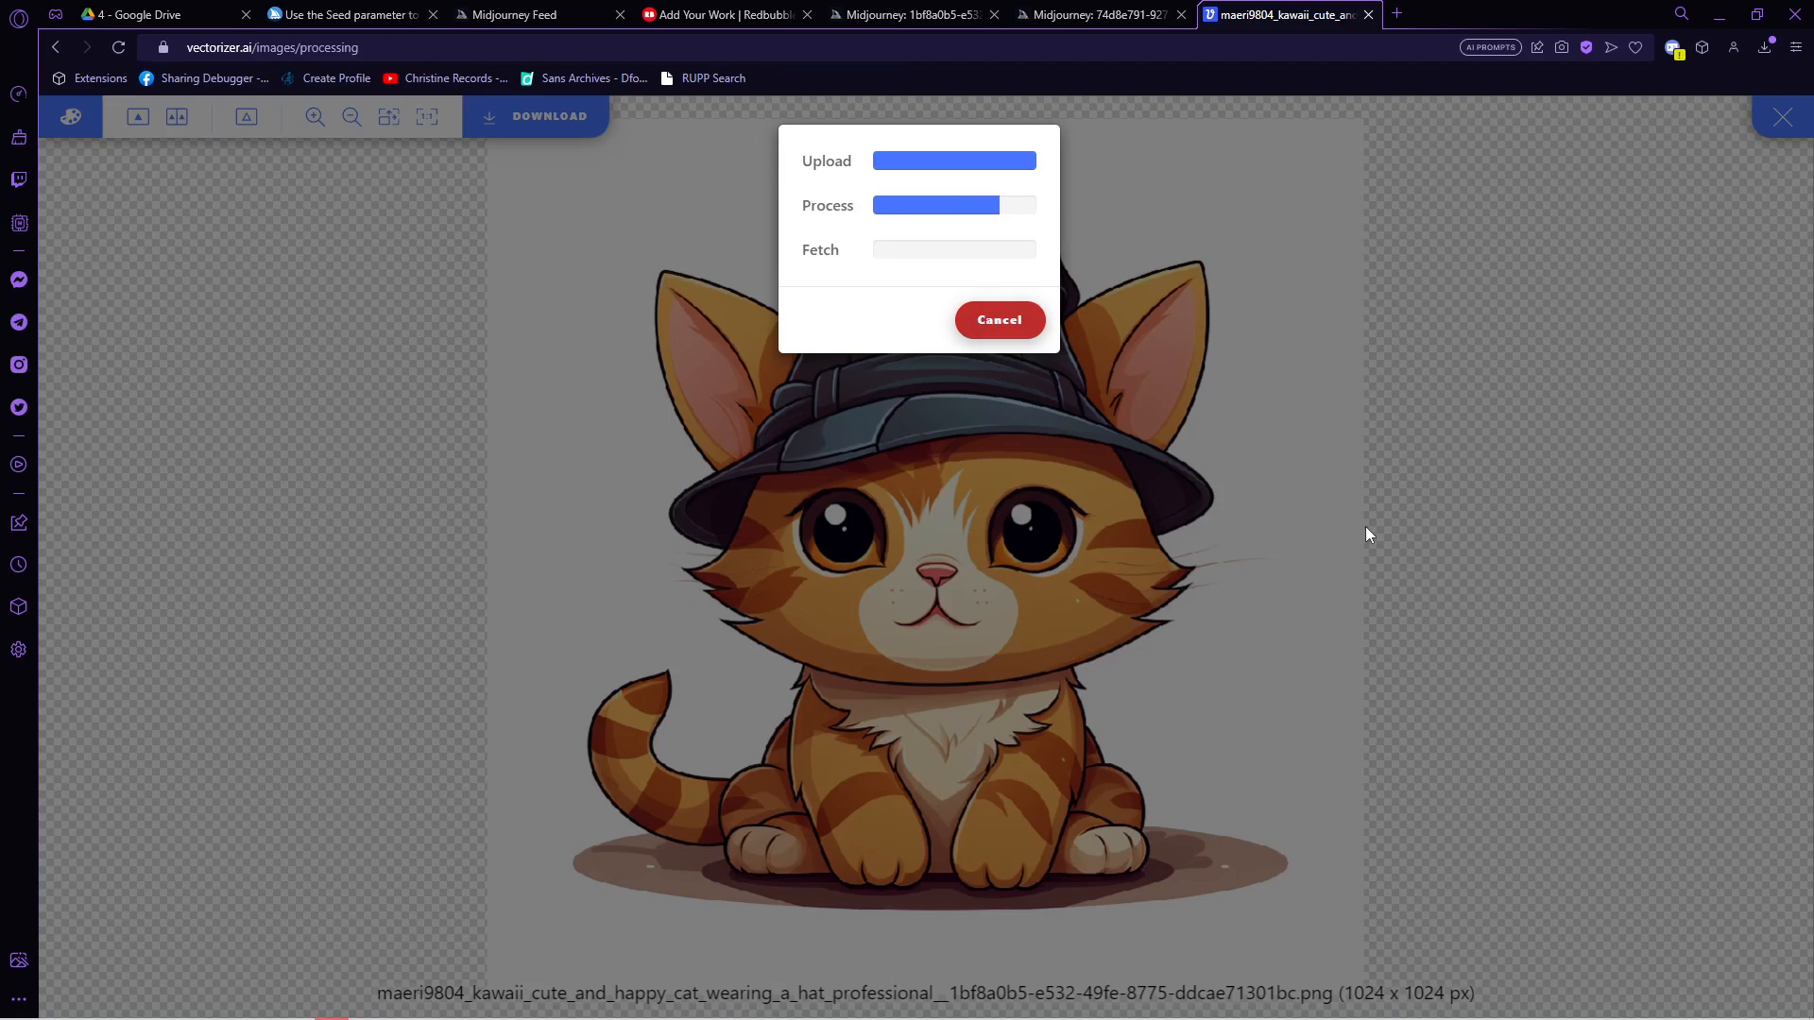
# Step: Compare the original and vectorized cat up close, then download the vectorized result as a PNG
pyautogui.scroll(5, 1152, 603)
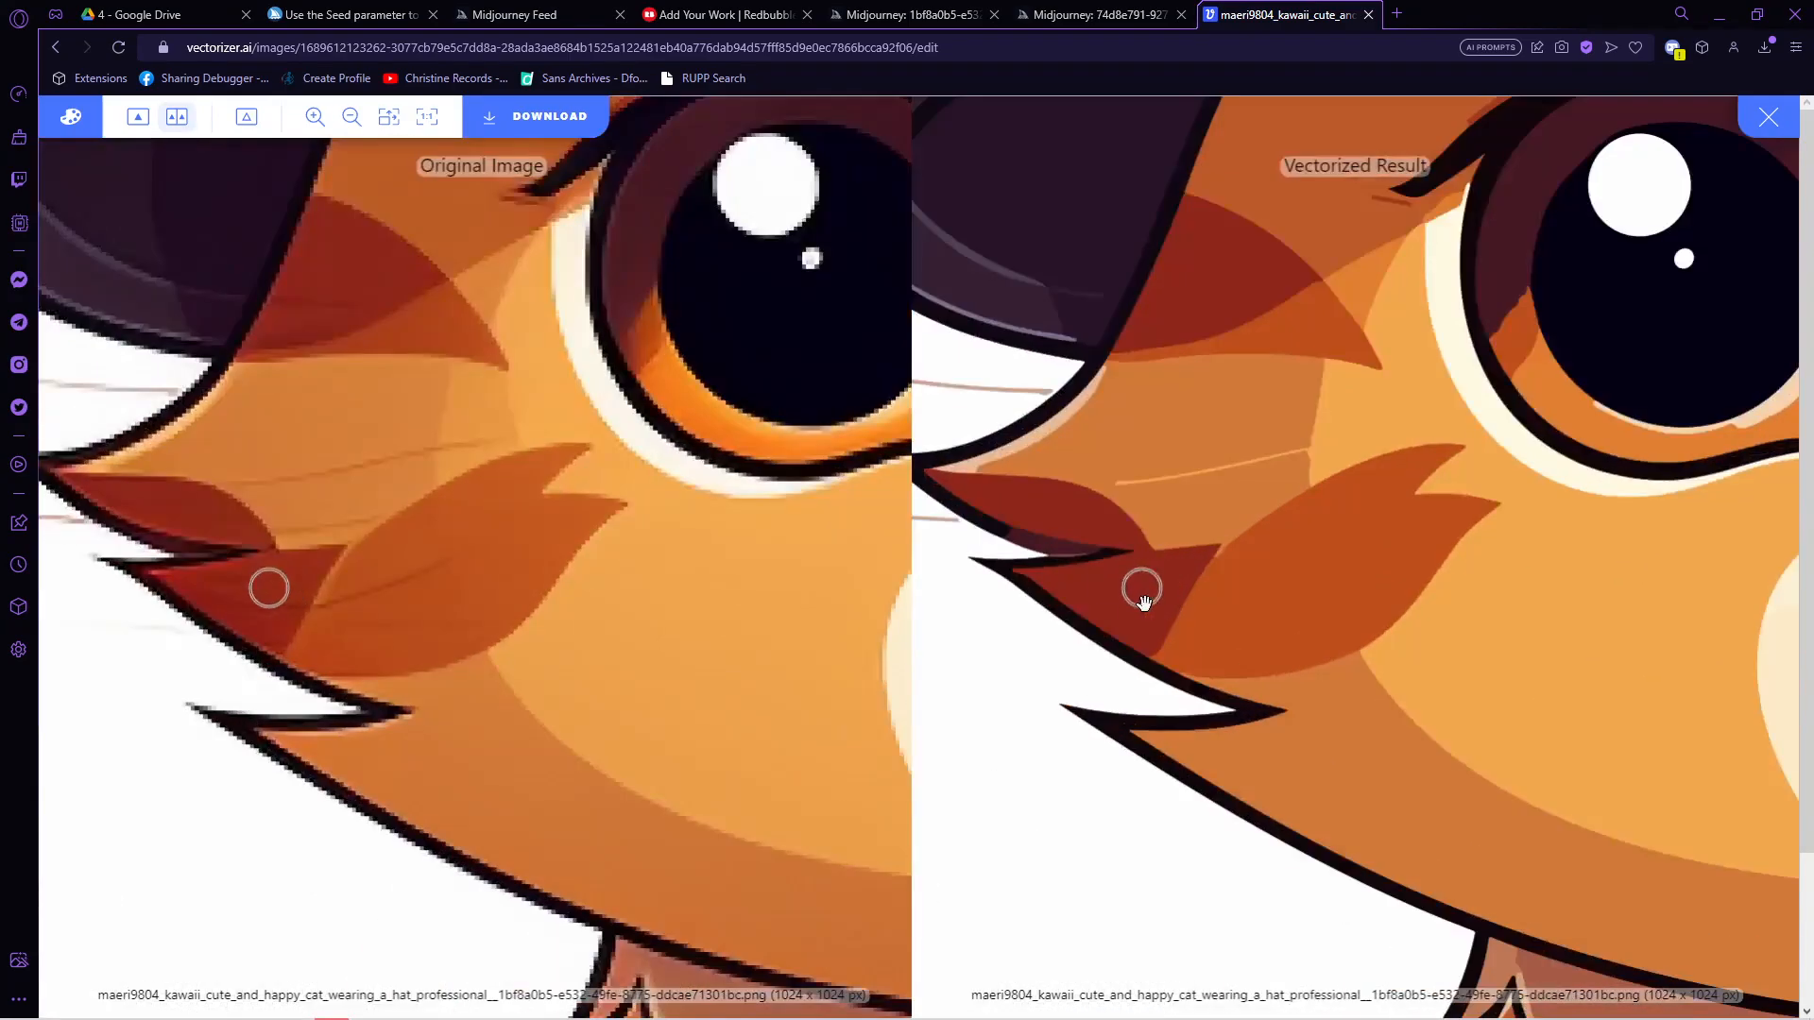
pyautogui.moveTo(1093, 571); pyautogui.dragTo(1134, 554)
pyautogui.moveTo(1219, 434); pyautogui.dragTo(1222, 642)
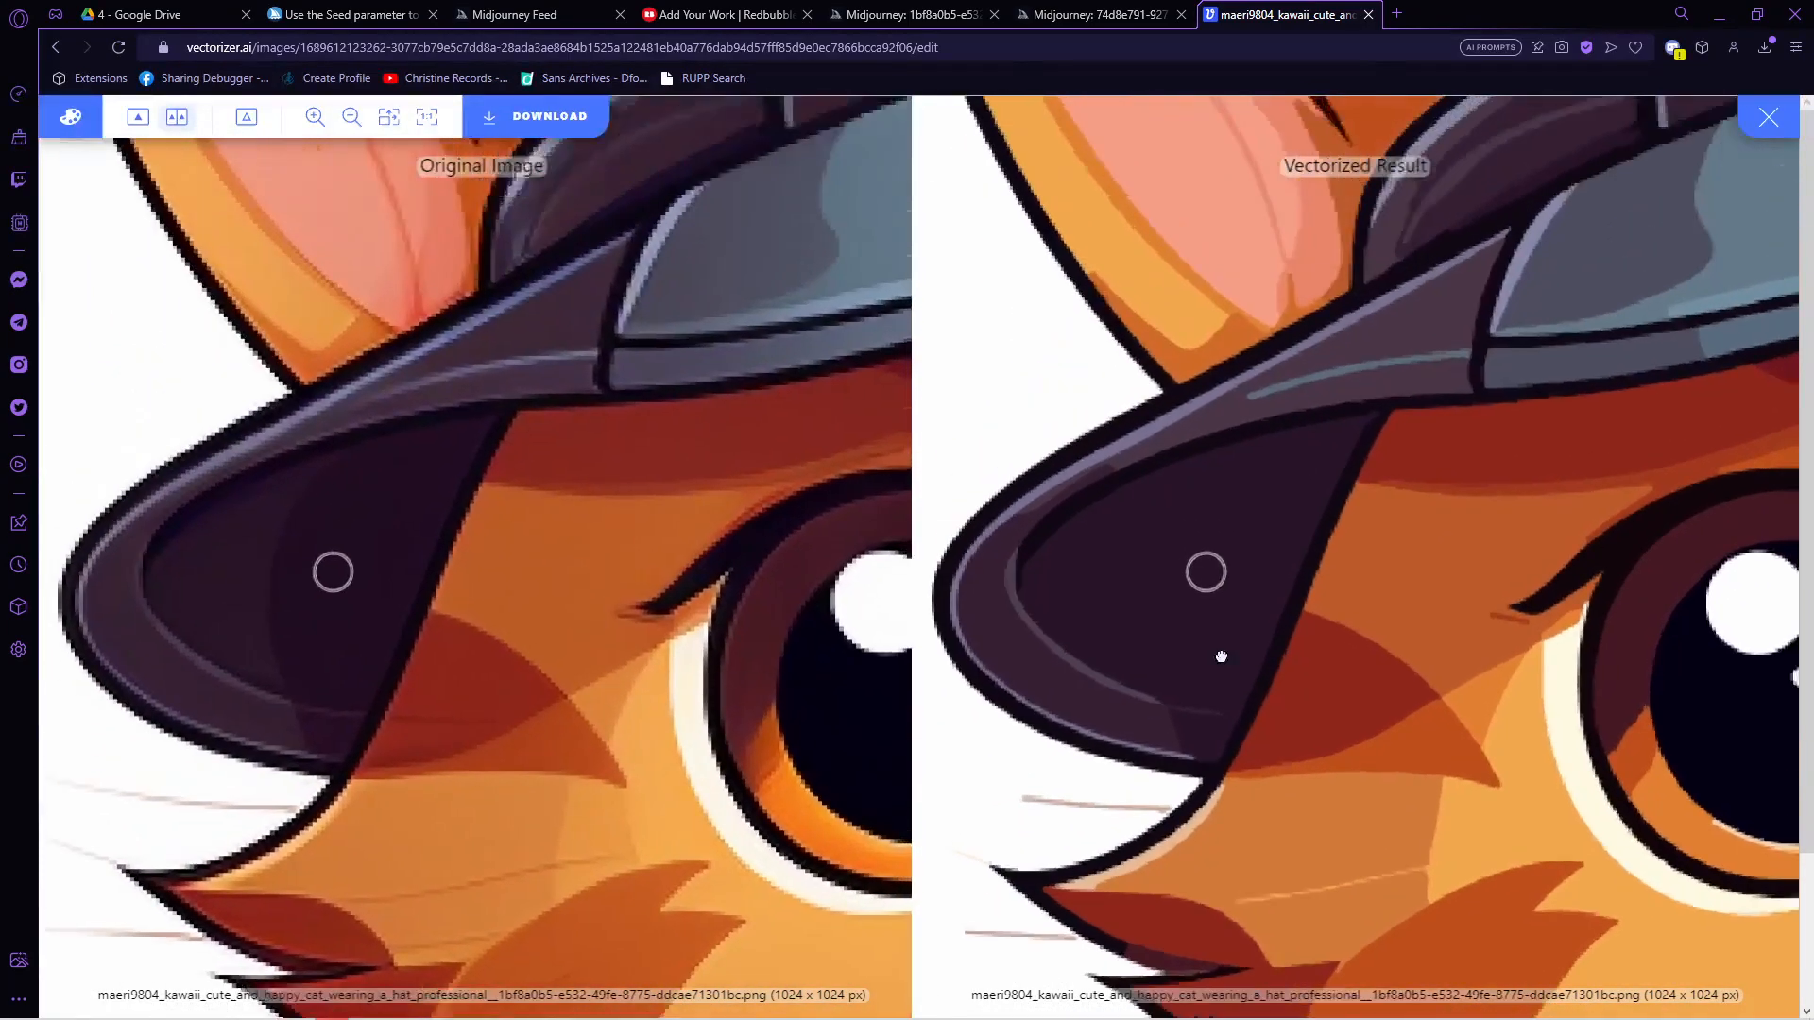
pyautogui.press('Escape')
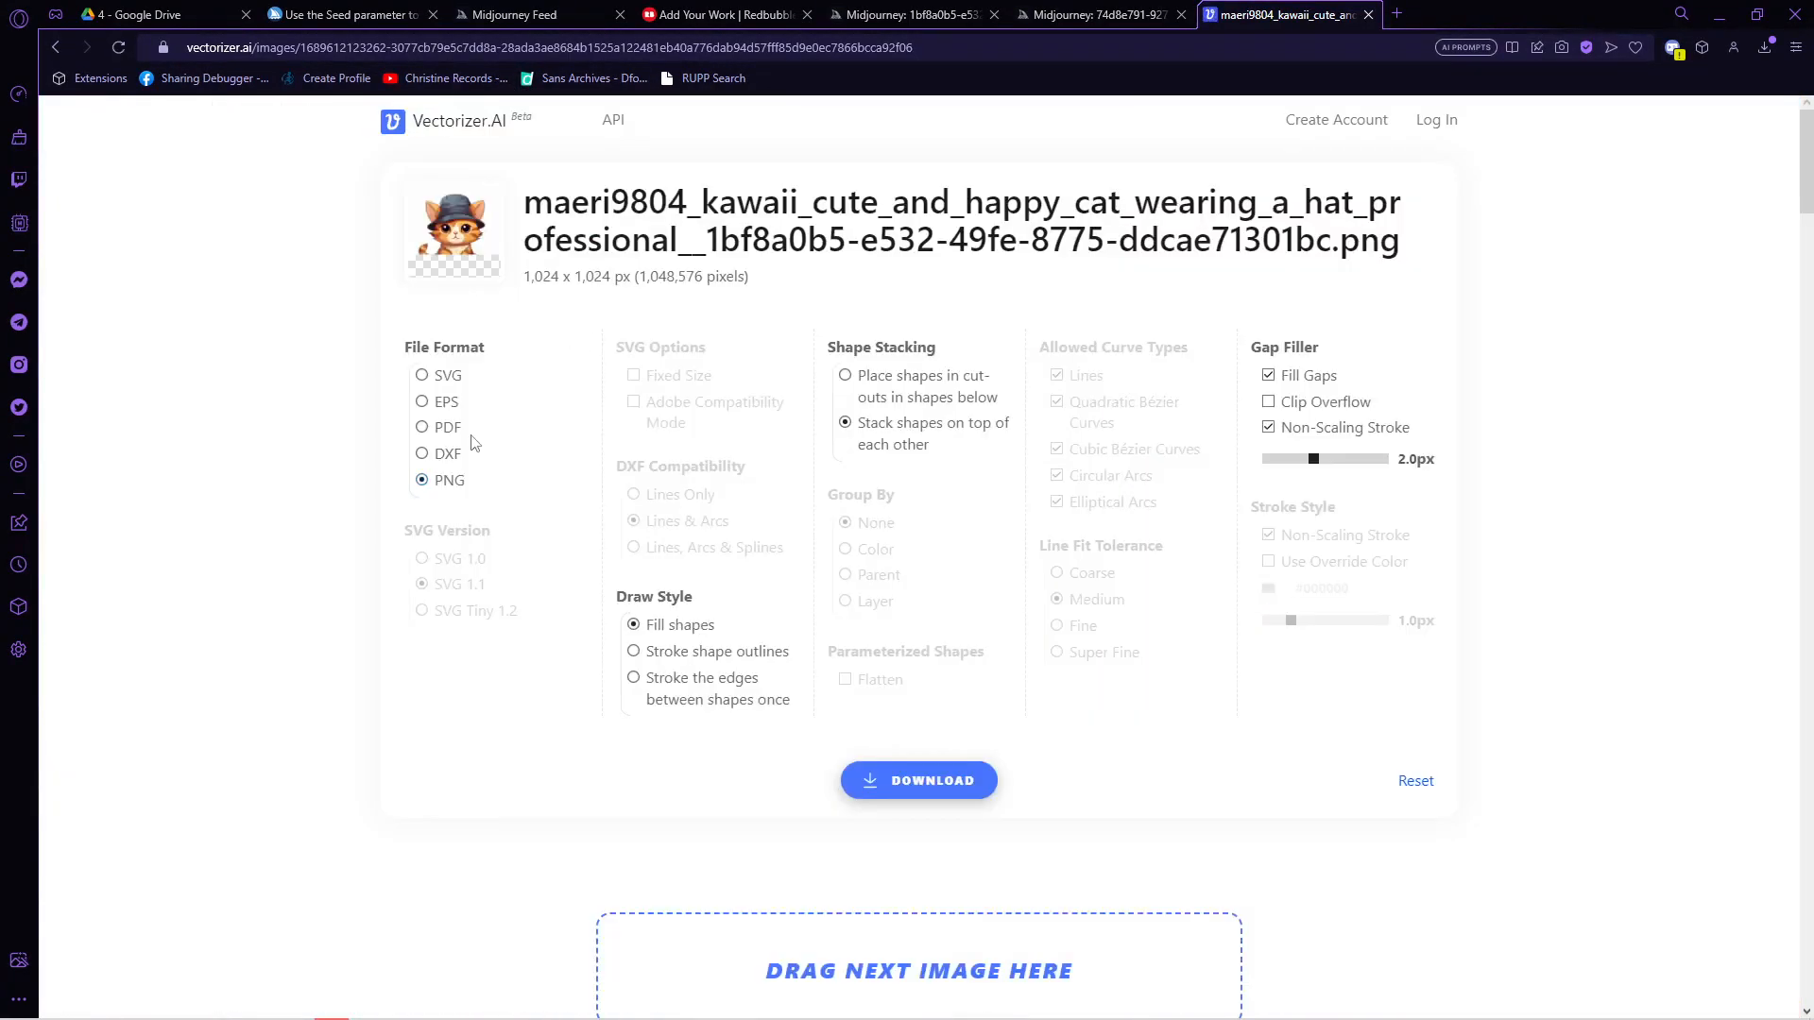
pyautogui.click(888, 780)
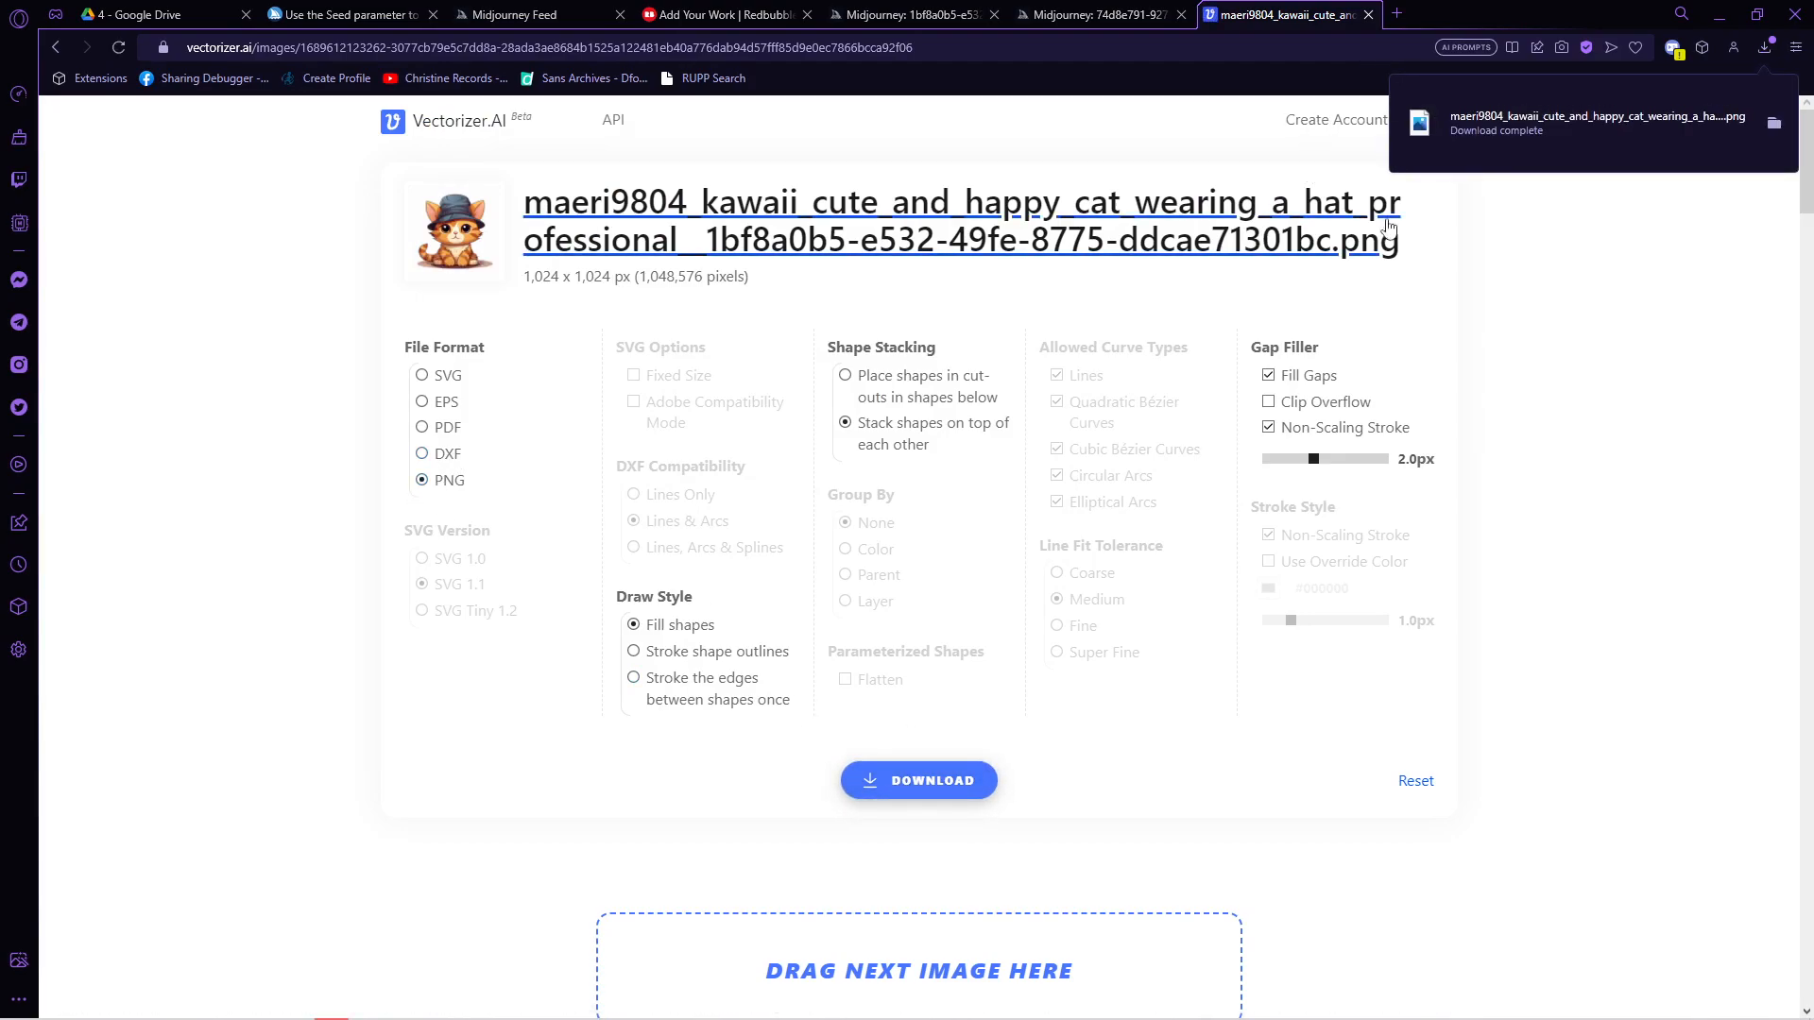
# Step: Open the Canva home page in a new tab
pyautogui.click(1397, 15)
pyautogui.write('canva')
pyautogui.press('Return')
pyautogui.click(1285, 14)
pyautogui.click(1431, 14)
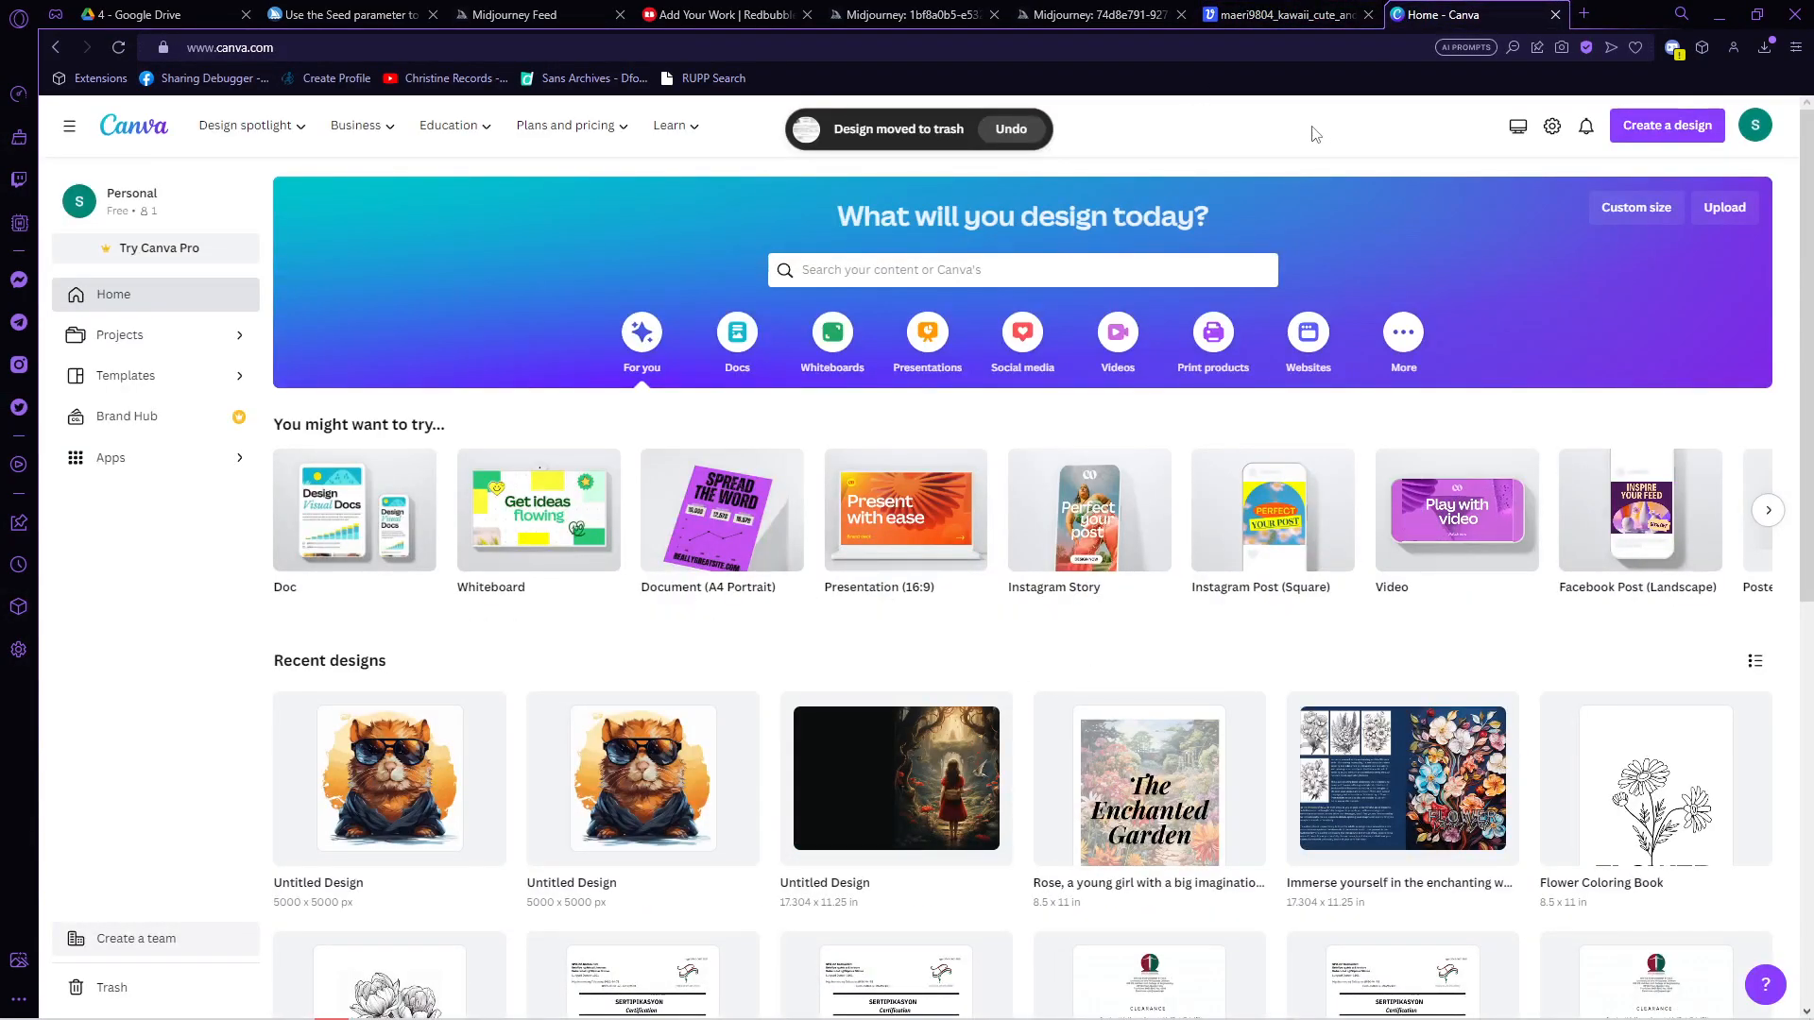
# Step: Create a new custom-size Canva design of 4500 × 4500 px
pyautogui.click(1623, 129)
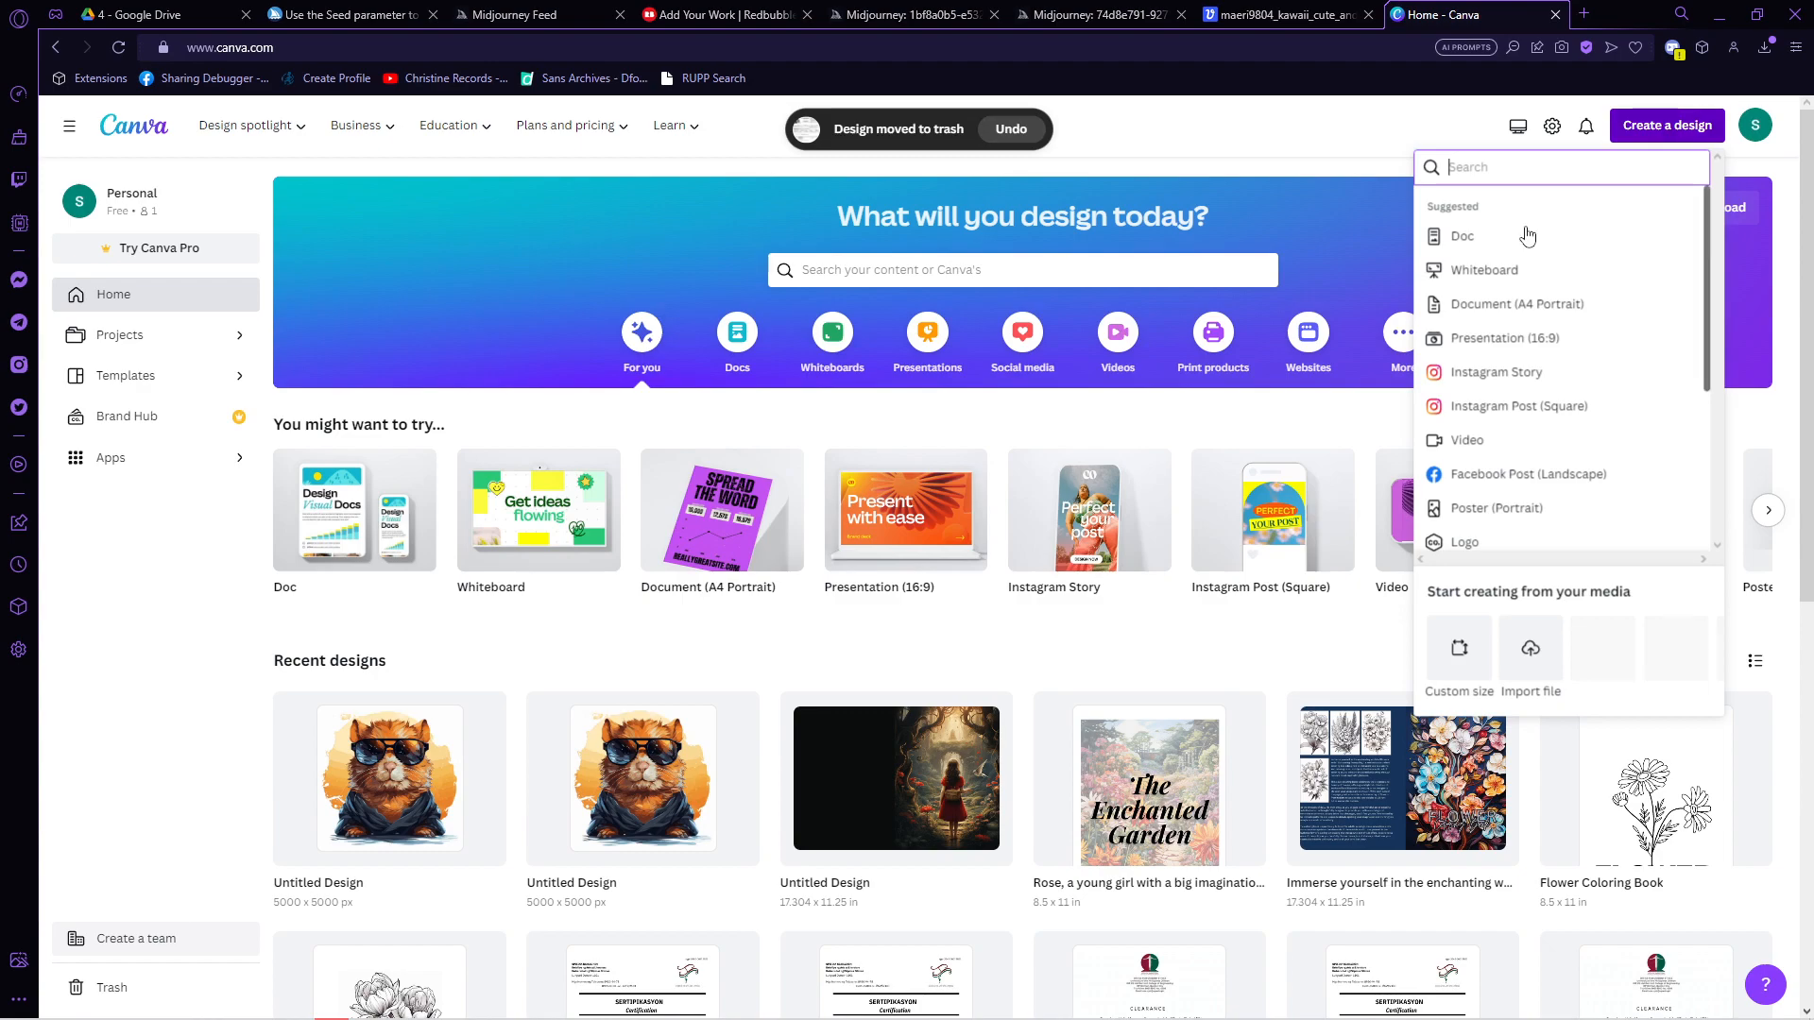
pyautogui.click(1459, 648)
pyautogui.write('4500')
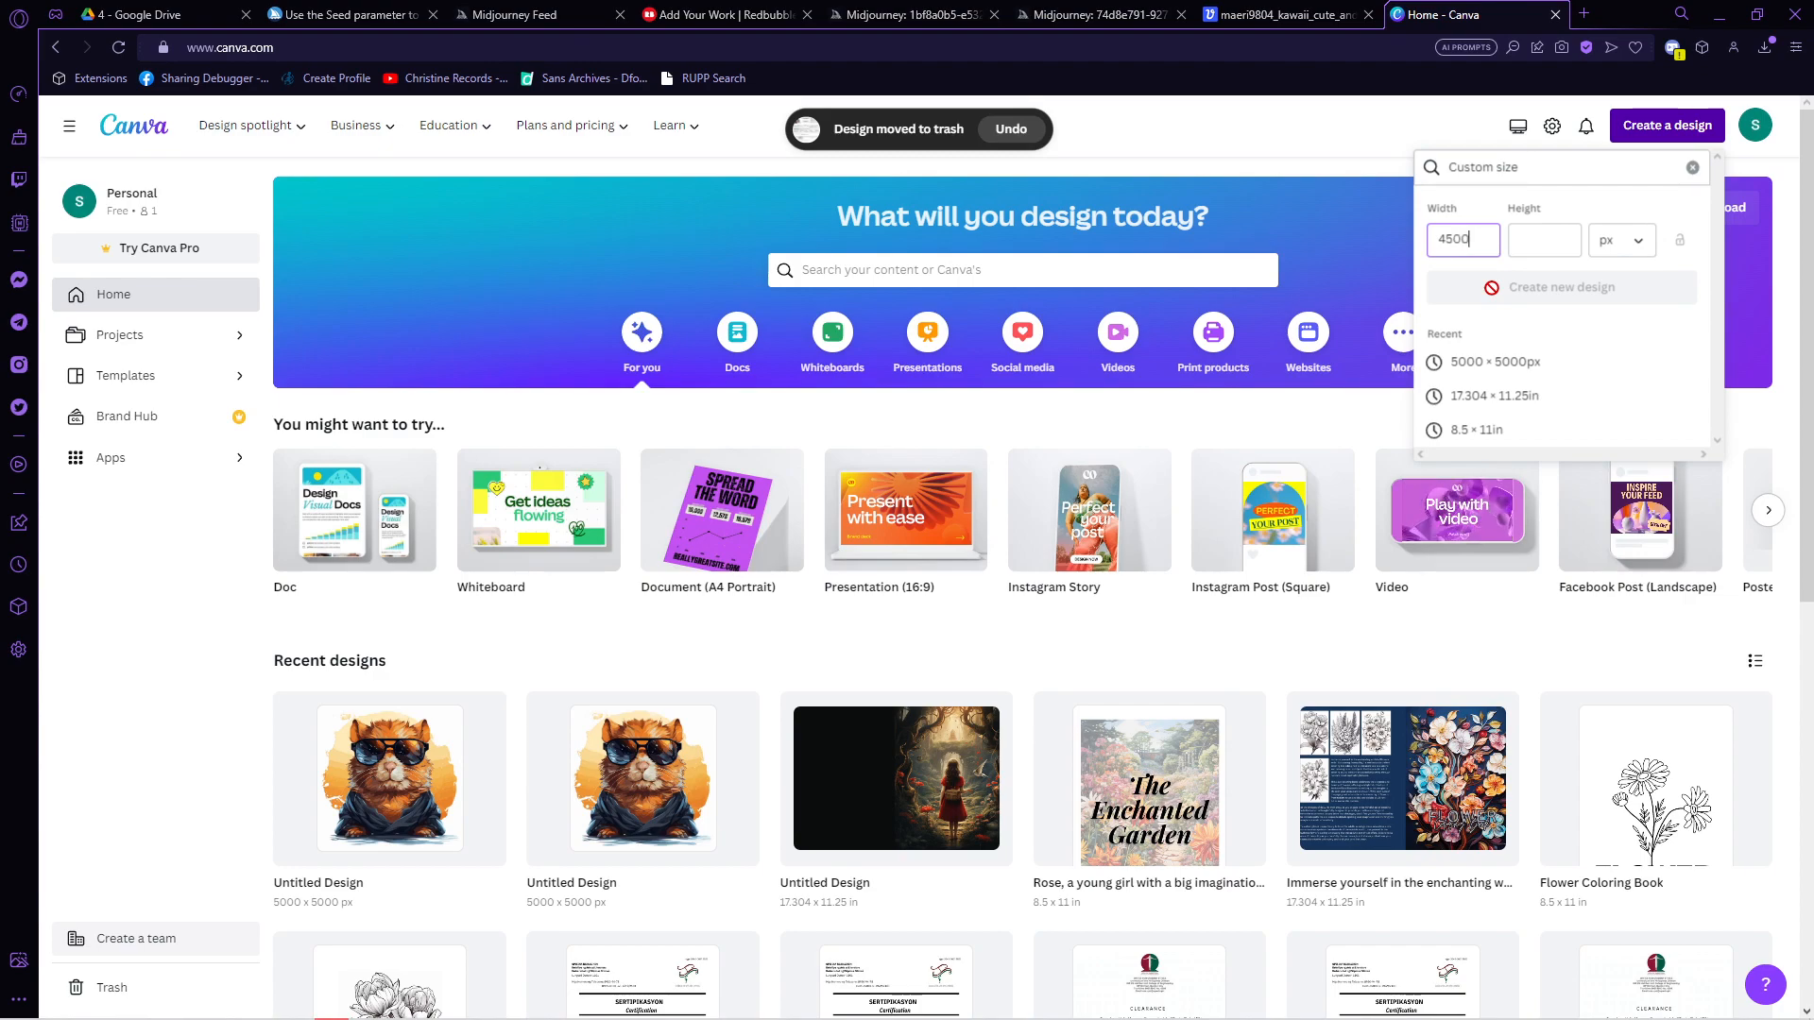
pyautogui.click(1537, 236)
pyautogui.write('4500')
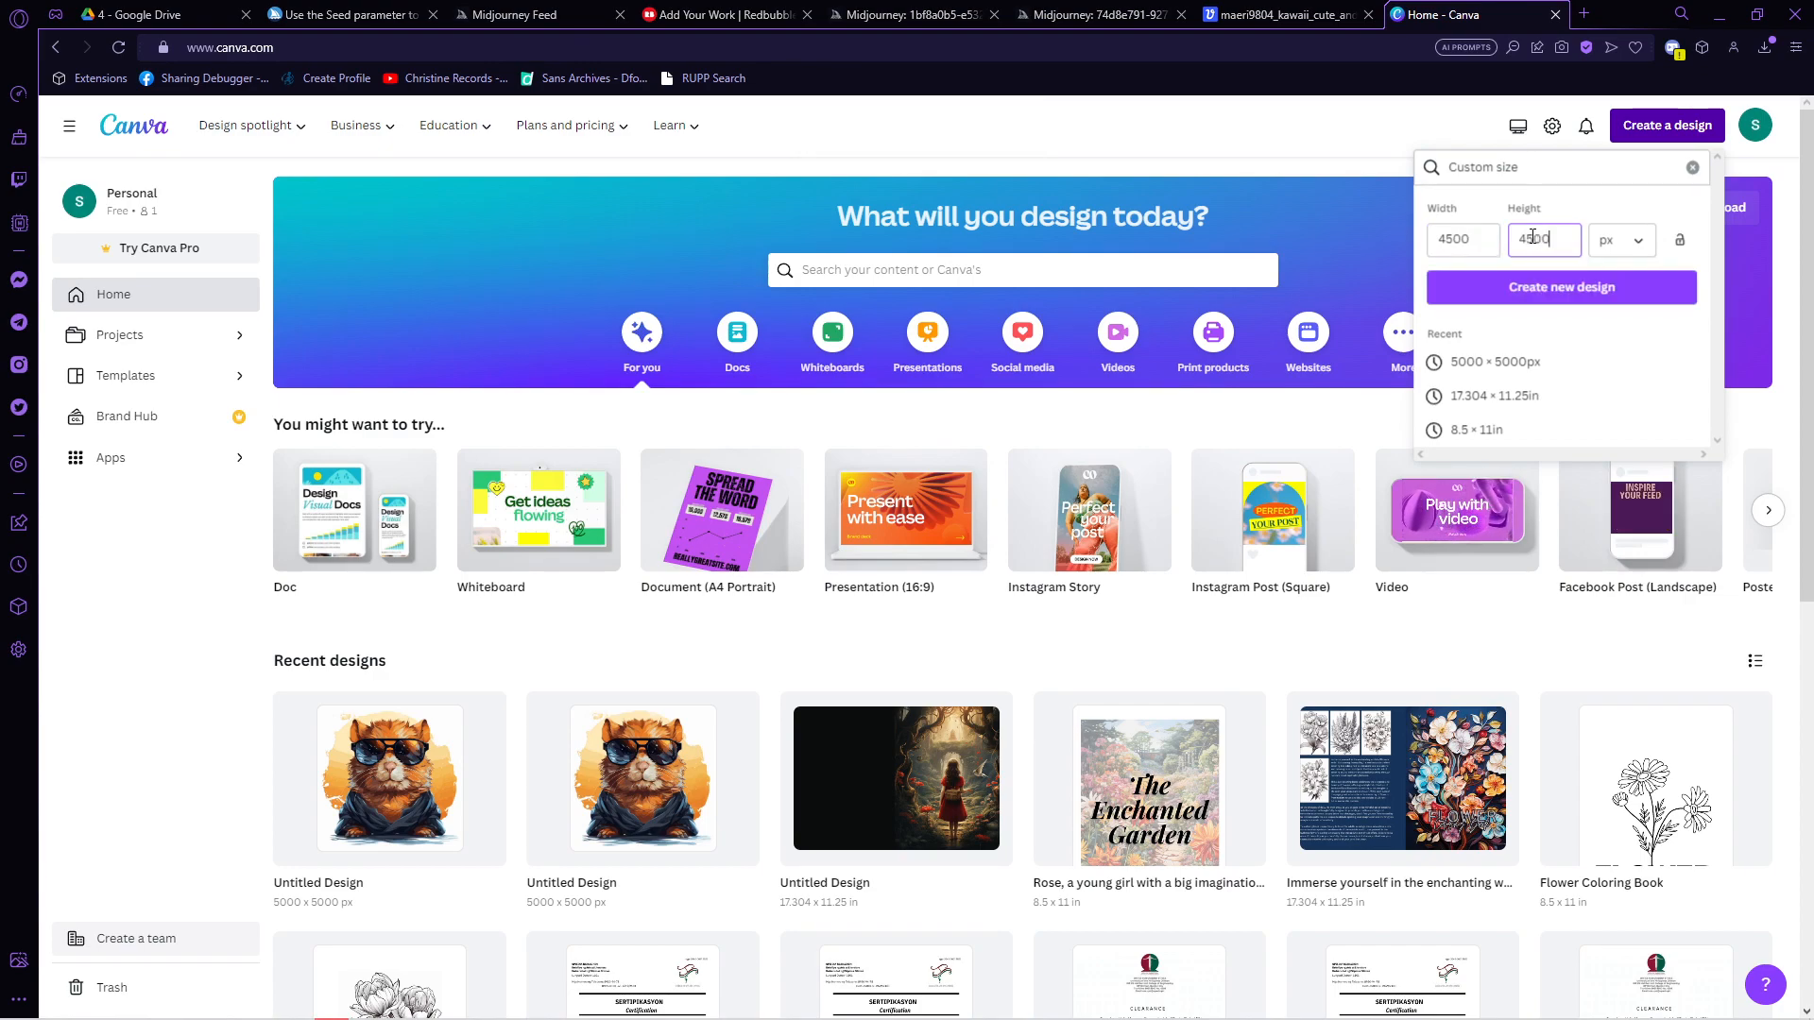
pyautogui.click(1550, 286)
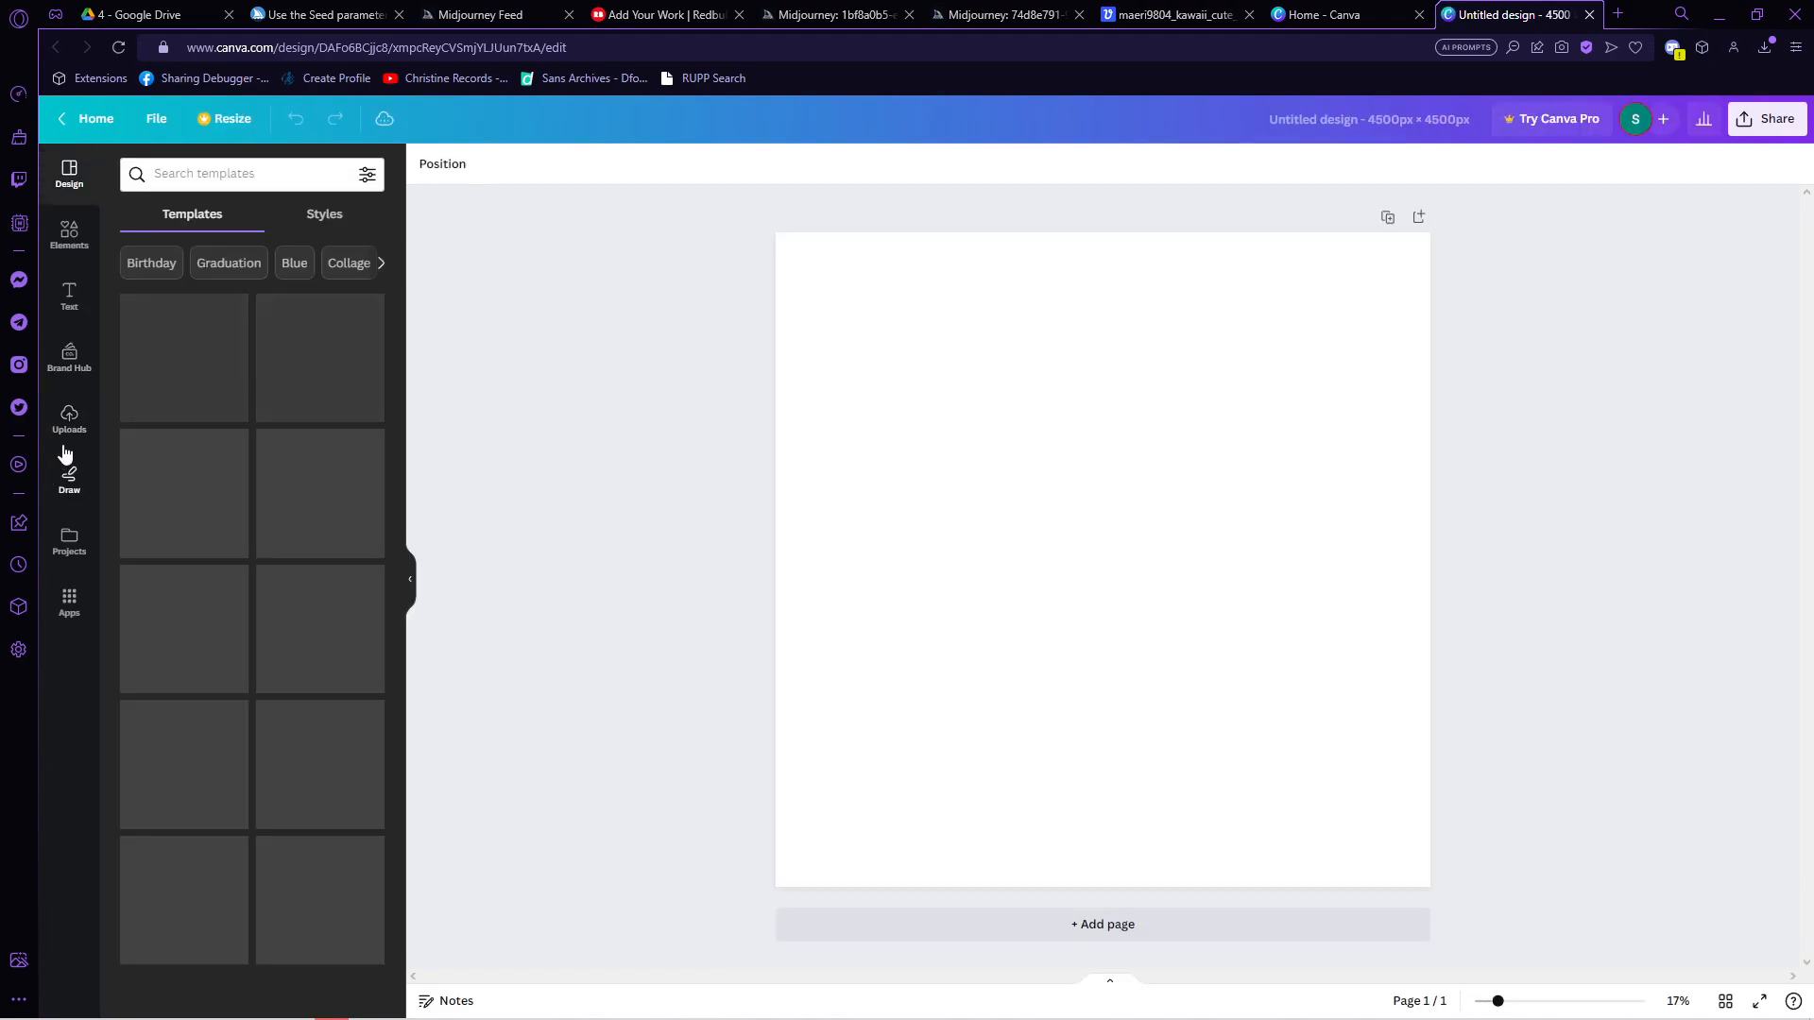
# Step: Upload the vectorized cat PNG to Canva and place it on the blank page
pyautogui.click(68, 420)
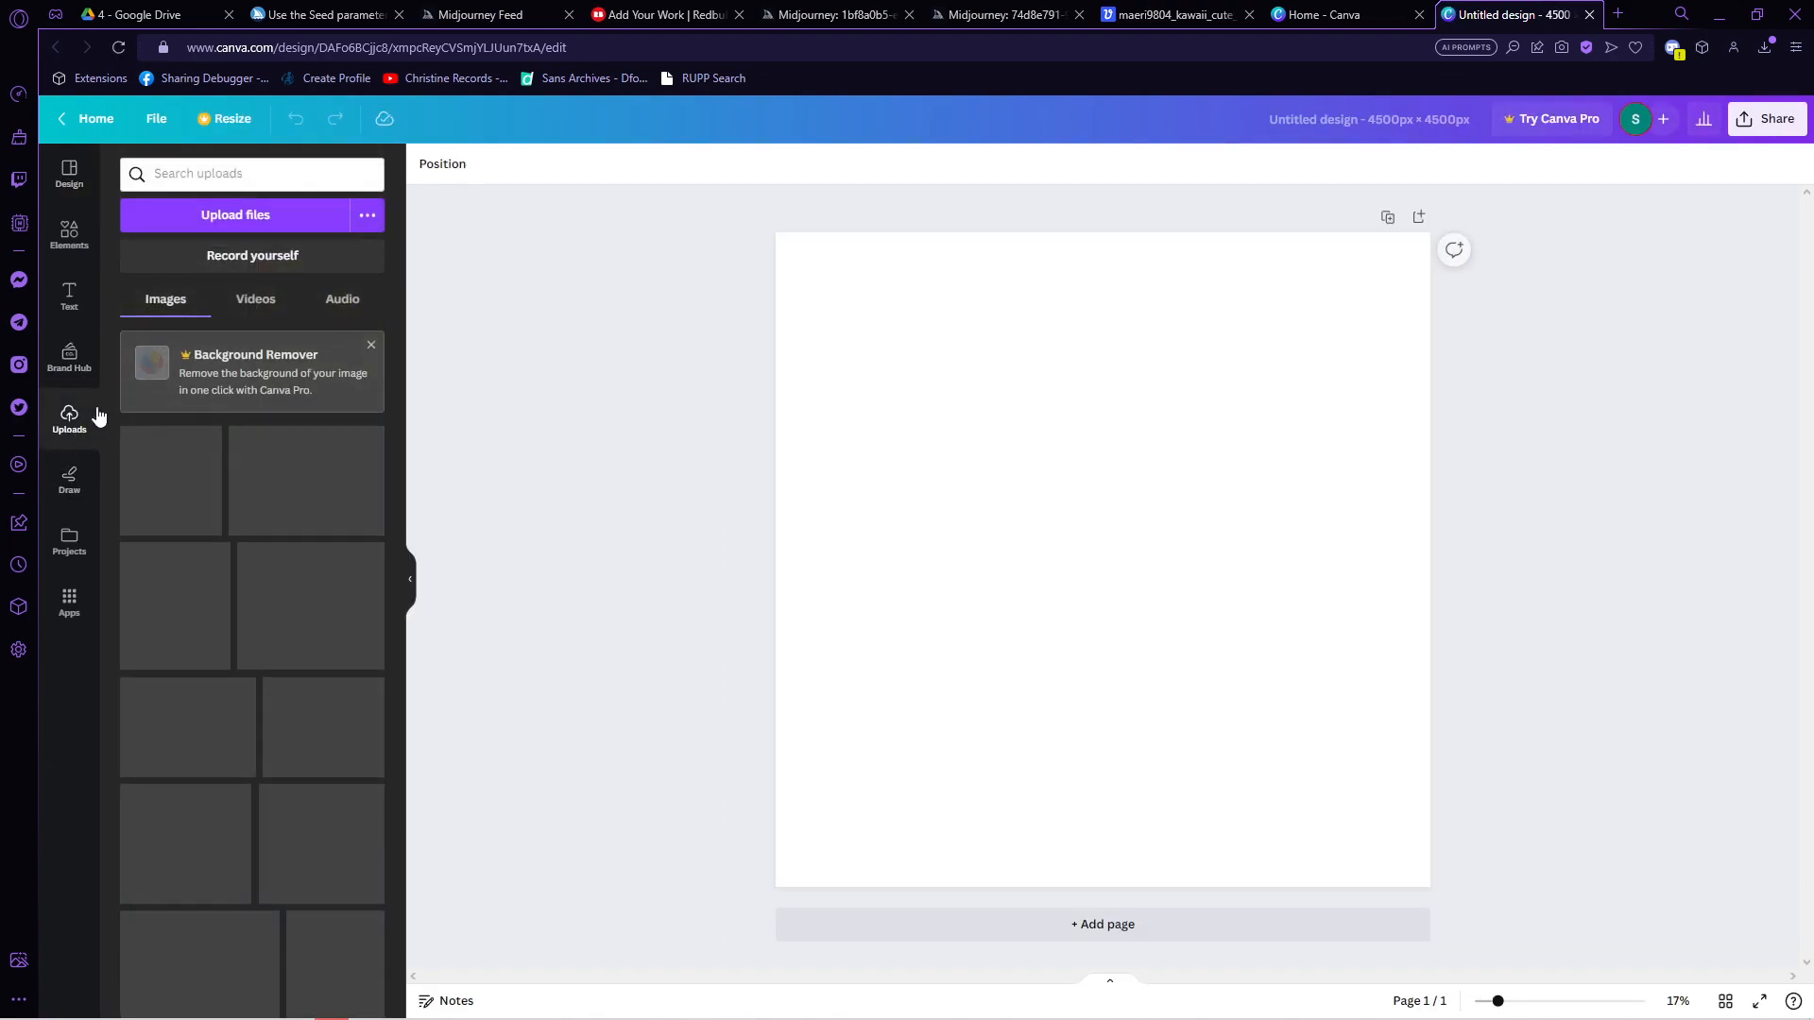
pyautogui.click(235, 216)
pyautogui.click(237, 324)
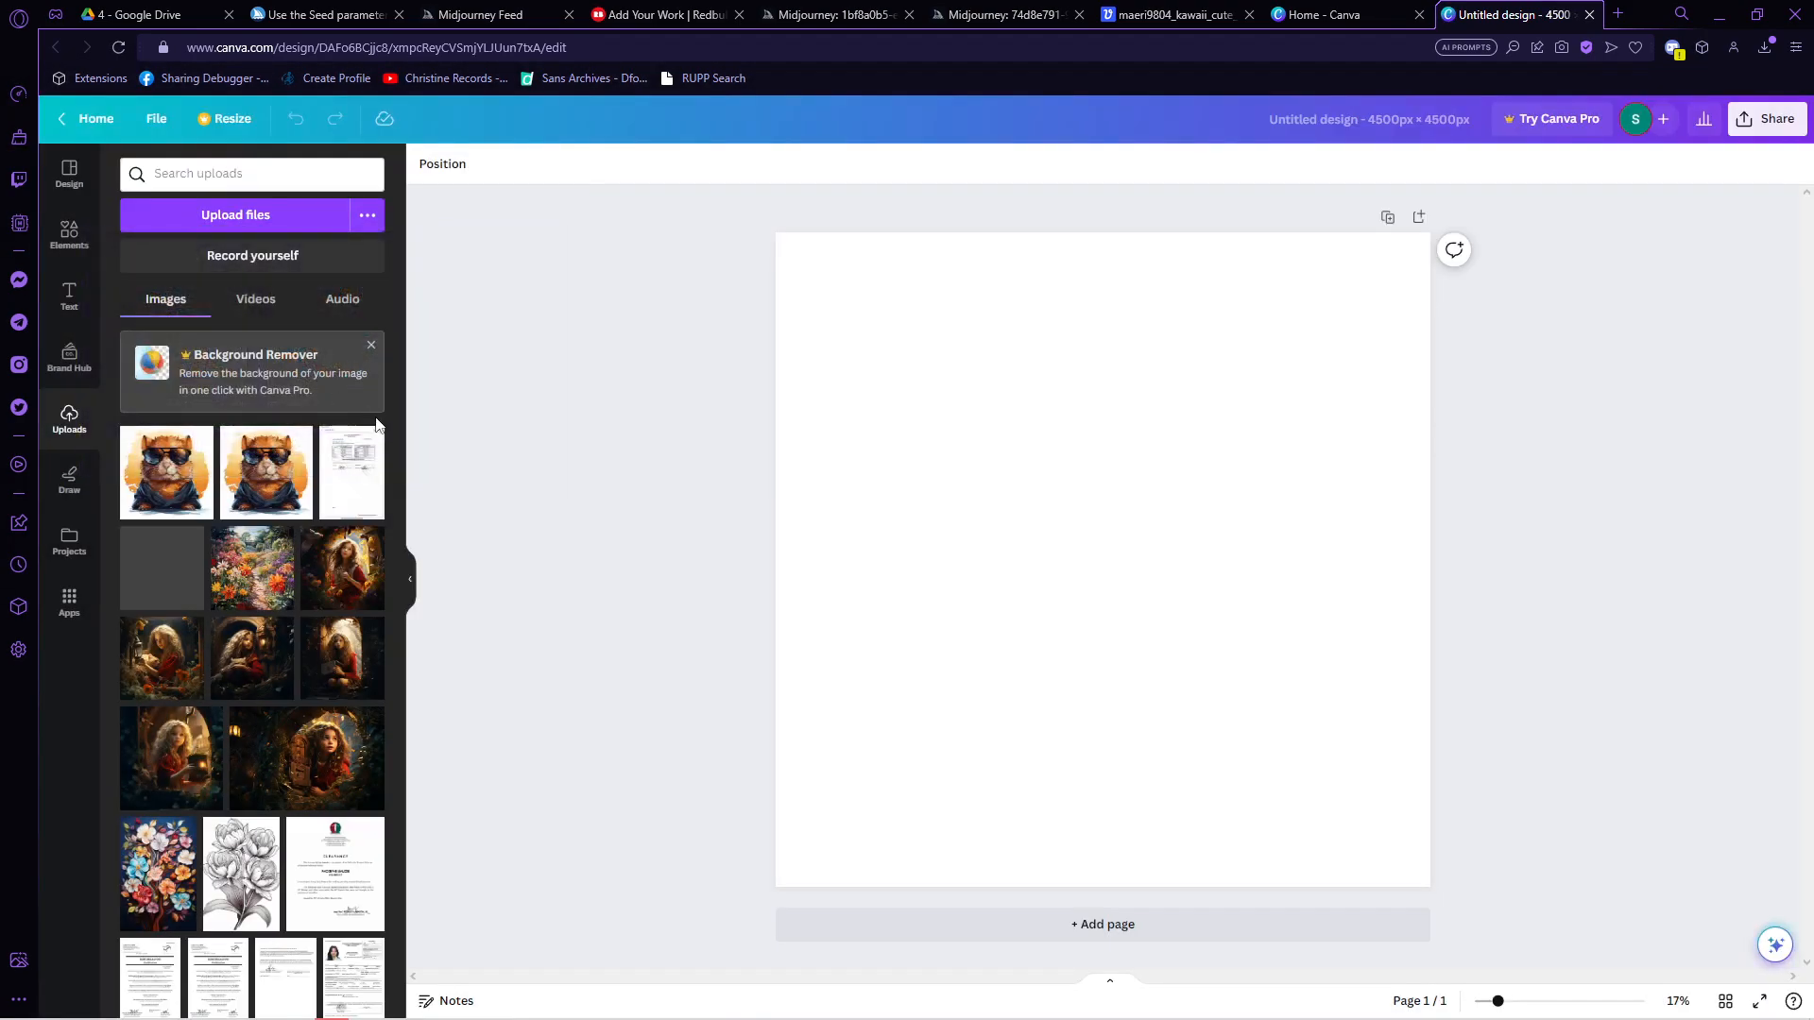
pyautogui.click(191, 488)
pyautogui.moveTo(1342, 727); pyautogui.dragTo(1246, 632)
pyautogui.moveTo(1241, 704)
pyautogui.mouseDown()
pyautogui.moveTo(1323, 766)
pyautogui.moveTo(1267, 668)
pyautogui.moveTo(1281, 682)
pyautogui.moveTo(1255, 689)
pyautogui.mouseUp()
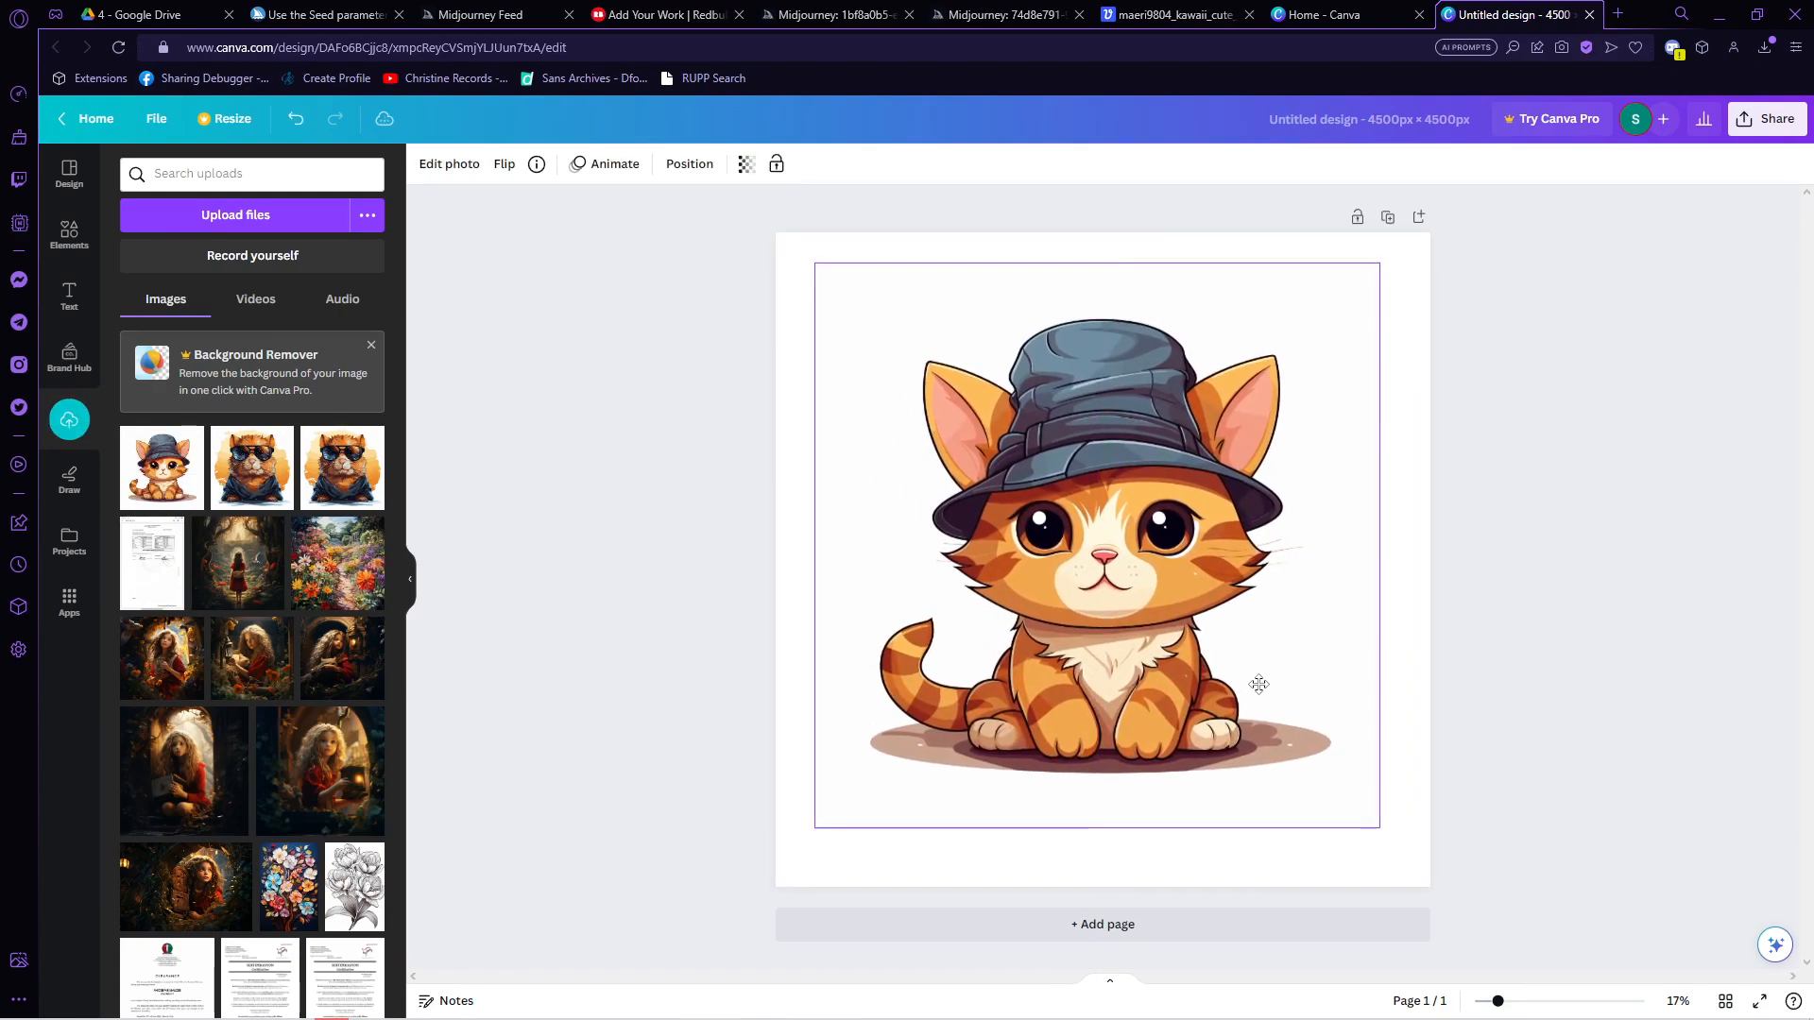
# Step: Enlarge the cat image to about 4,133 × 4,042 px and centre it so it nearly fills the page
pyautogui.moveTo(1378, 829); pyautogui.dragTo(1395, 840)
pyautogui.moveTo(1163, 704); pyautogui.dragTo(1163, 718)
pyautogui.moveTo(815, 278); pyautogui.dragTo(804, 267)
pyautogui.moveTo(1388, 843); pyautogui.dragTo(1399, 855)
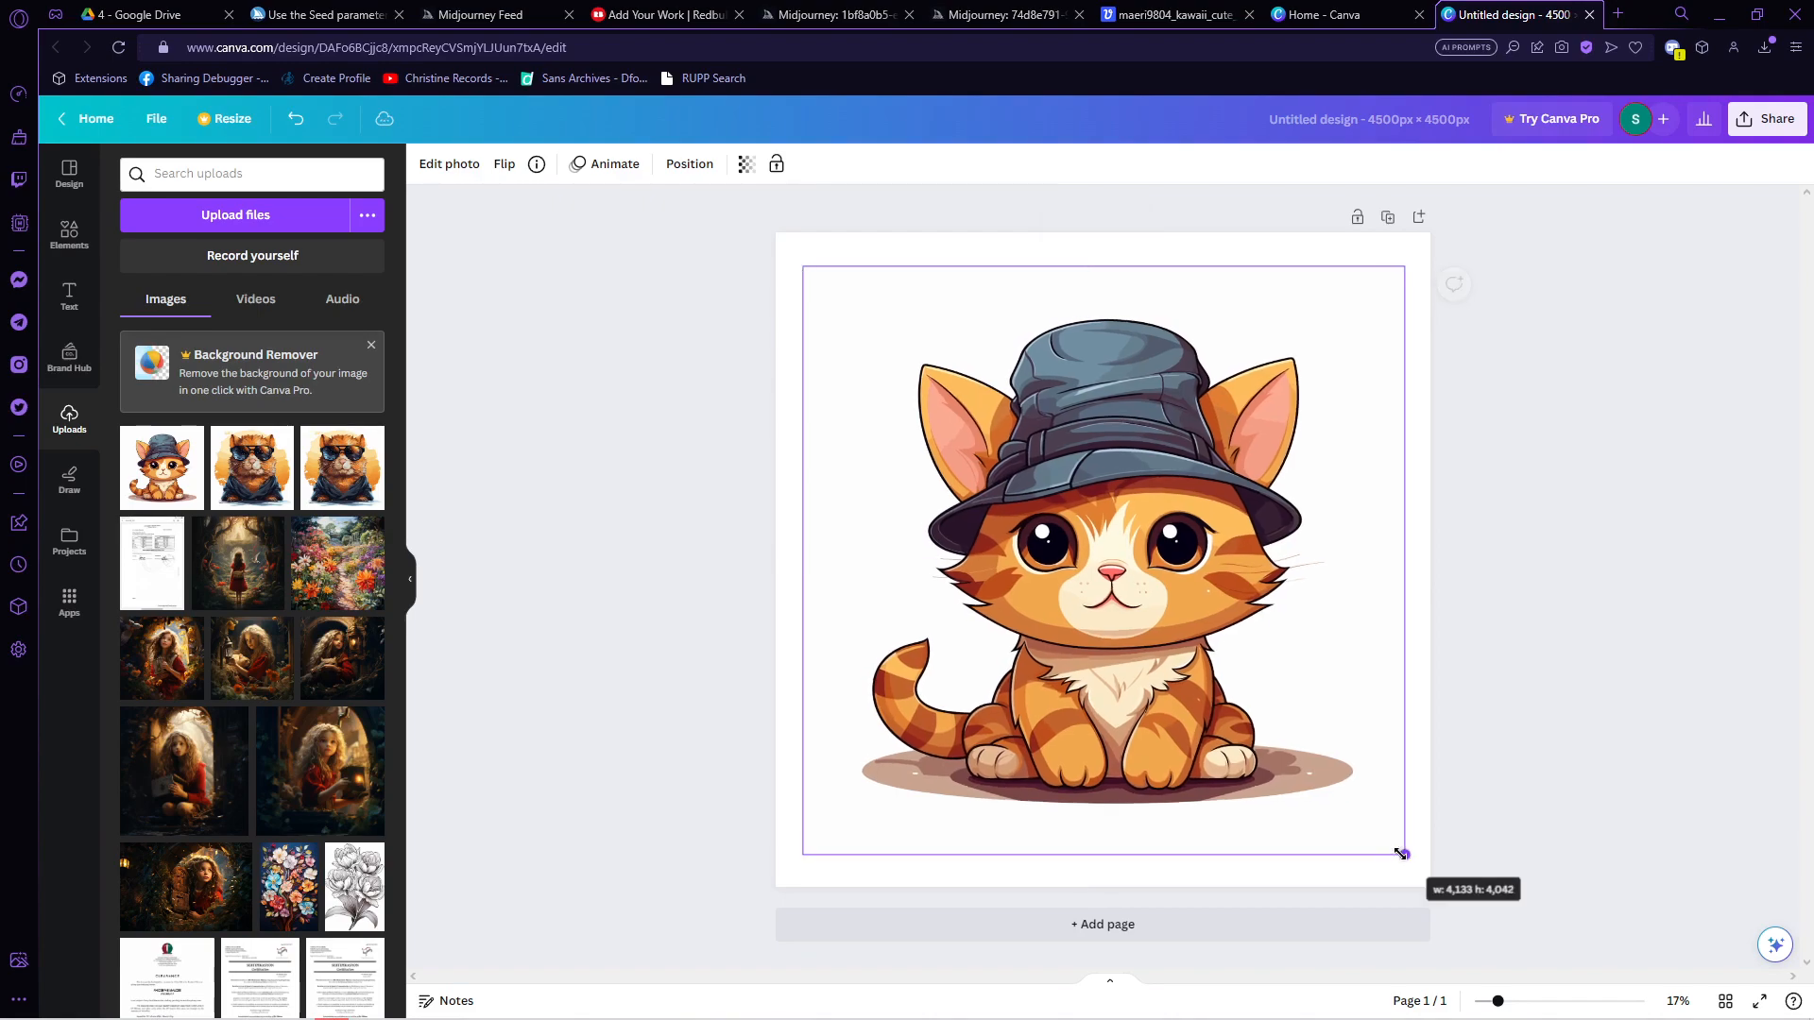
pyautogui.click(1543, 645)
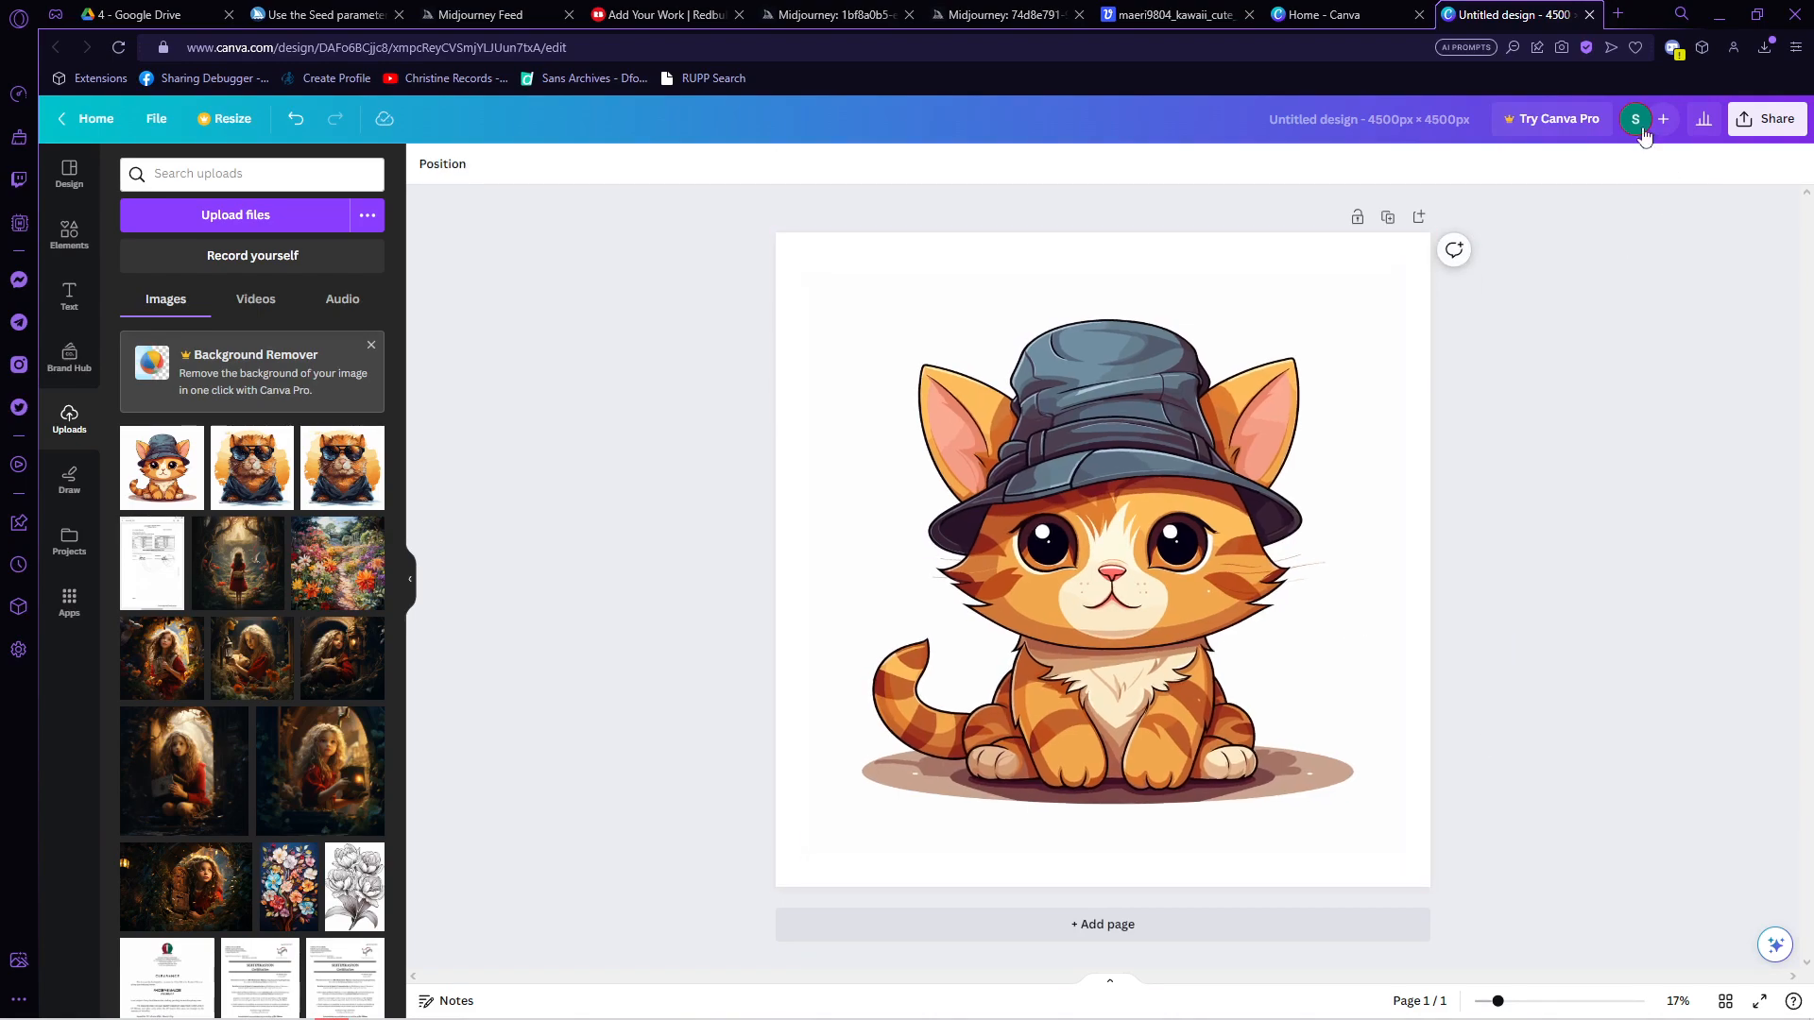
# Step: Switch to Redbubble's Add new work page and upload the vectorized cat PNG as a new work
pyautogui.click(666, 14)
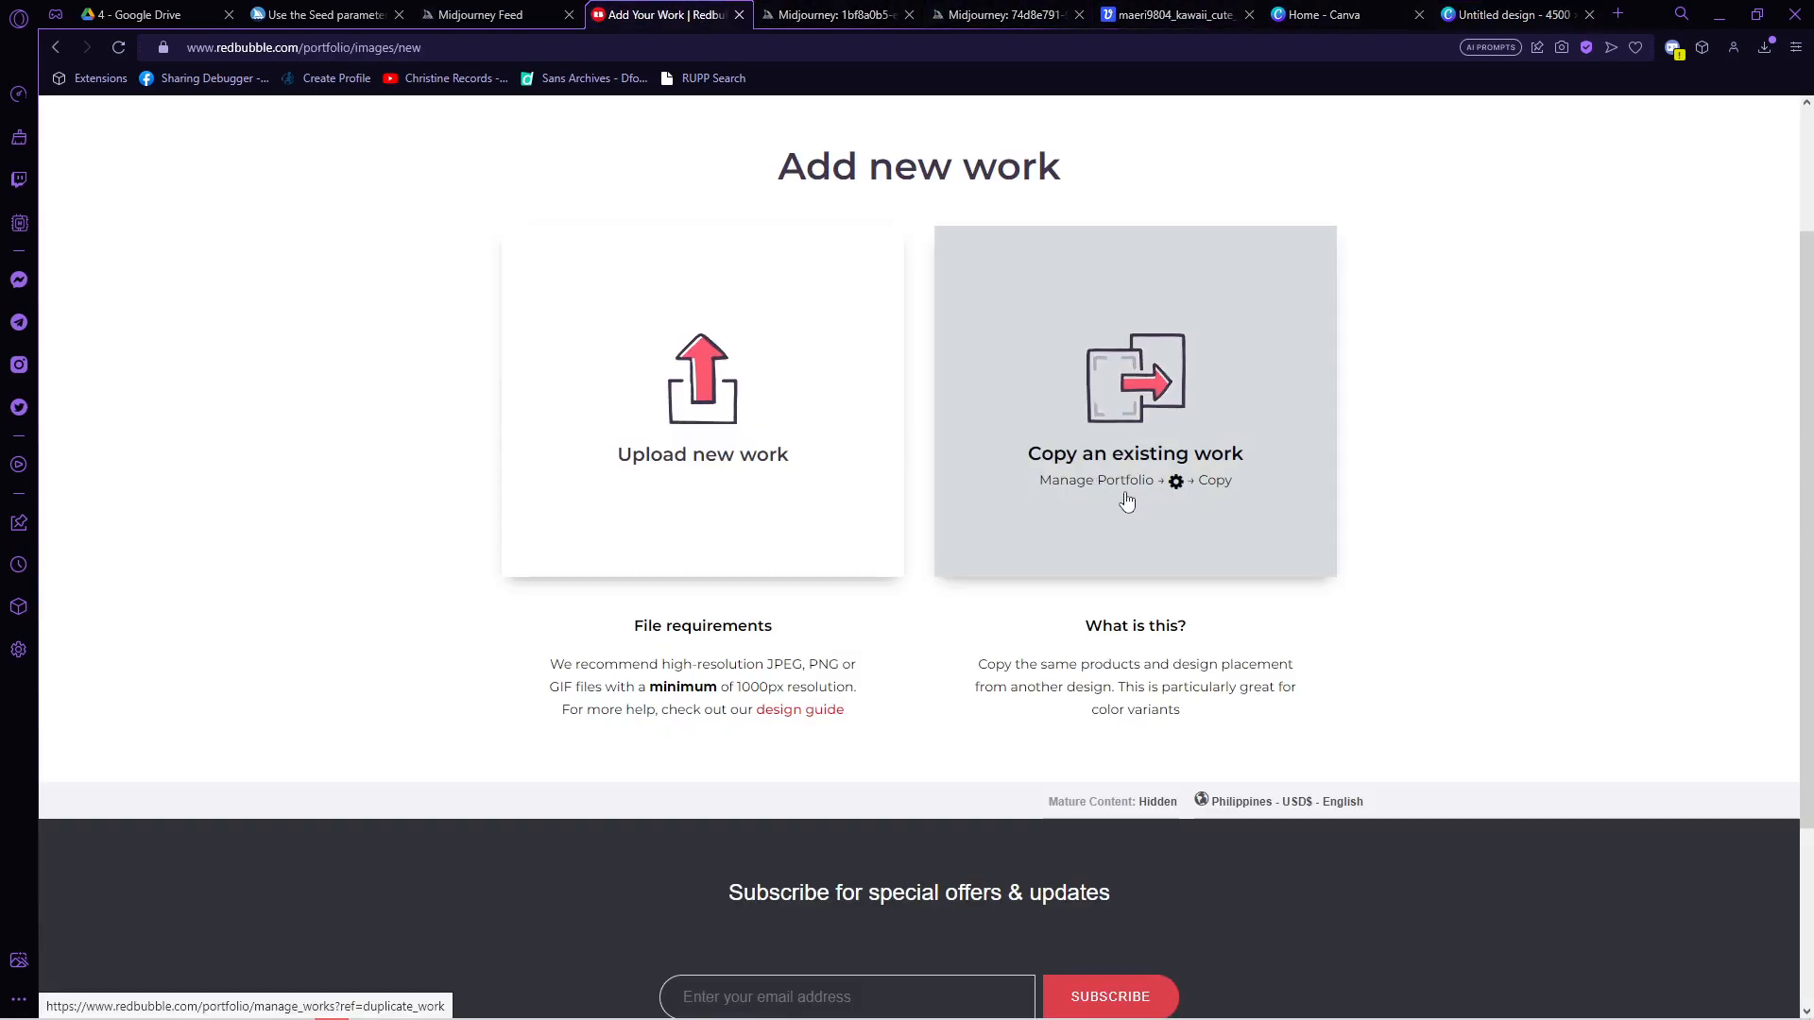
pyautogui.scroll(2, 1322, 453)
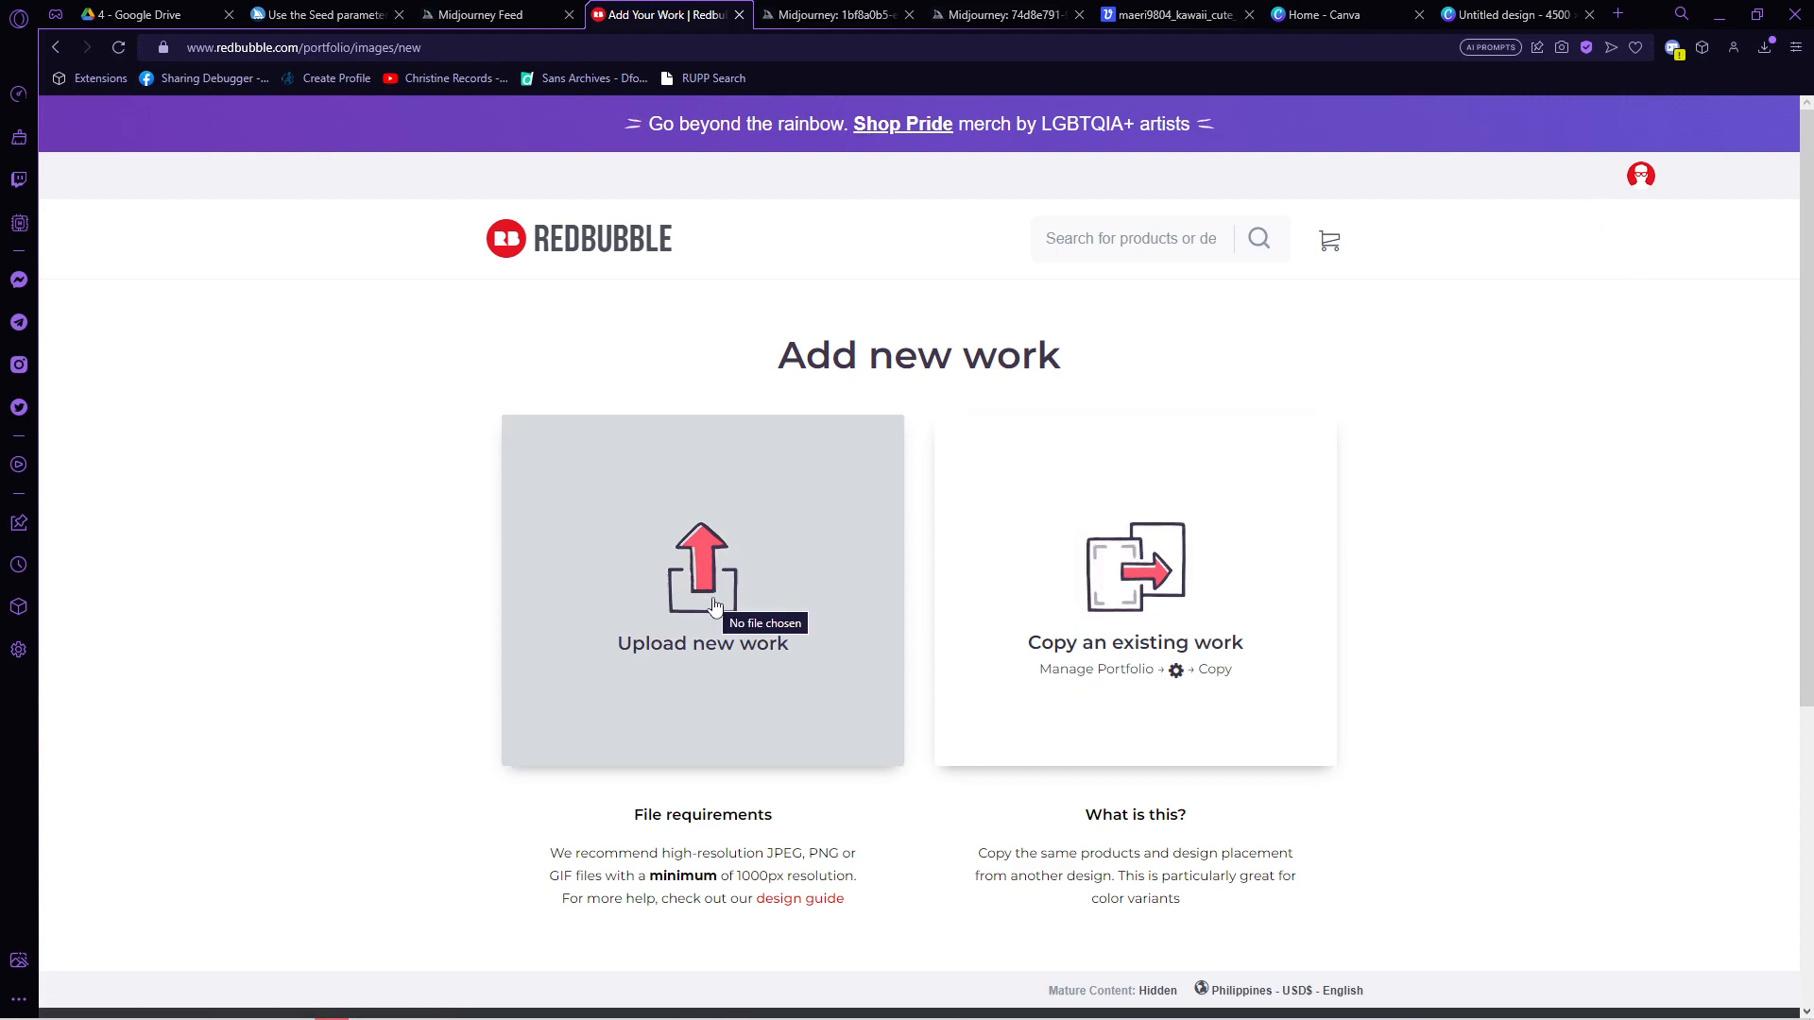
pyautogui.click(713, 605)
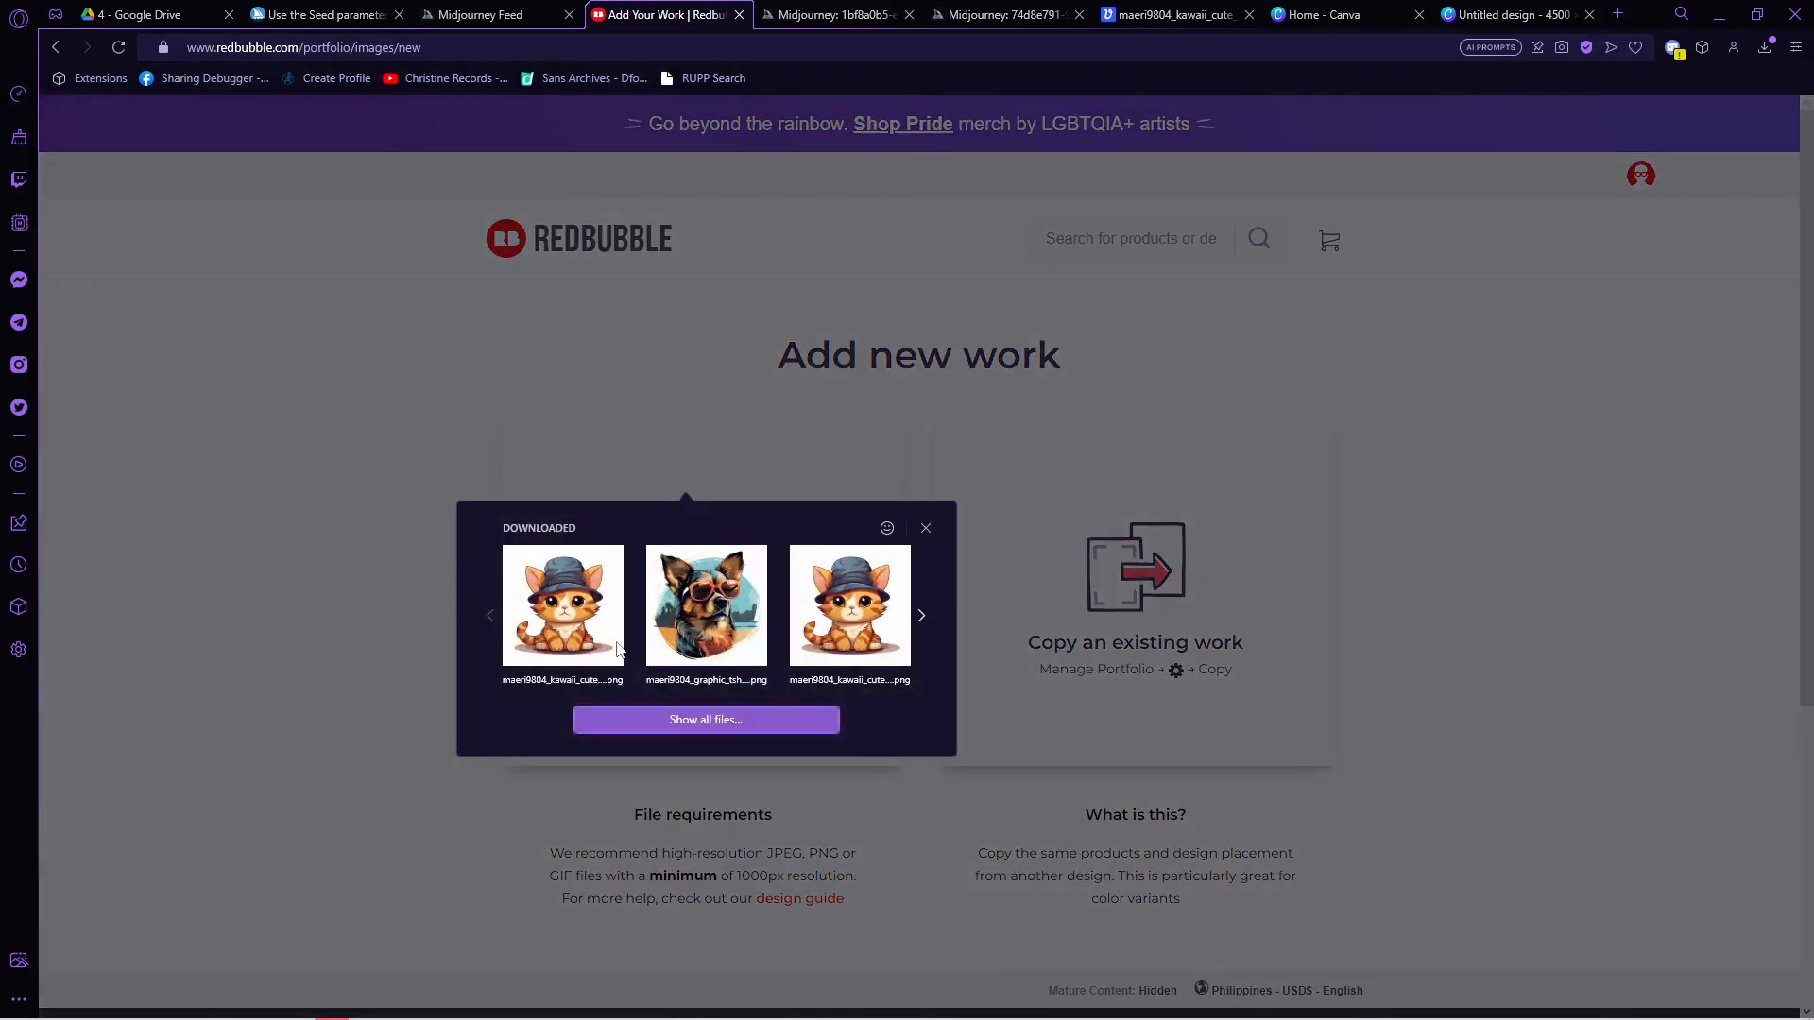
pyautogui.click(586, 619)
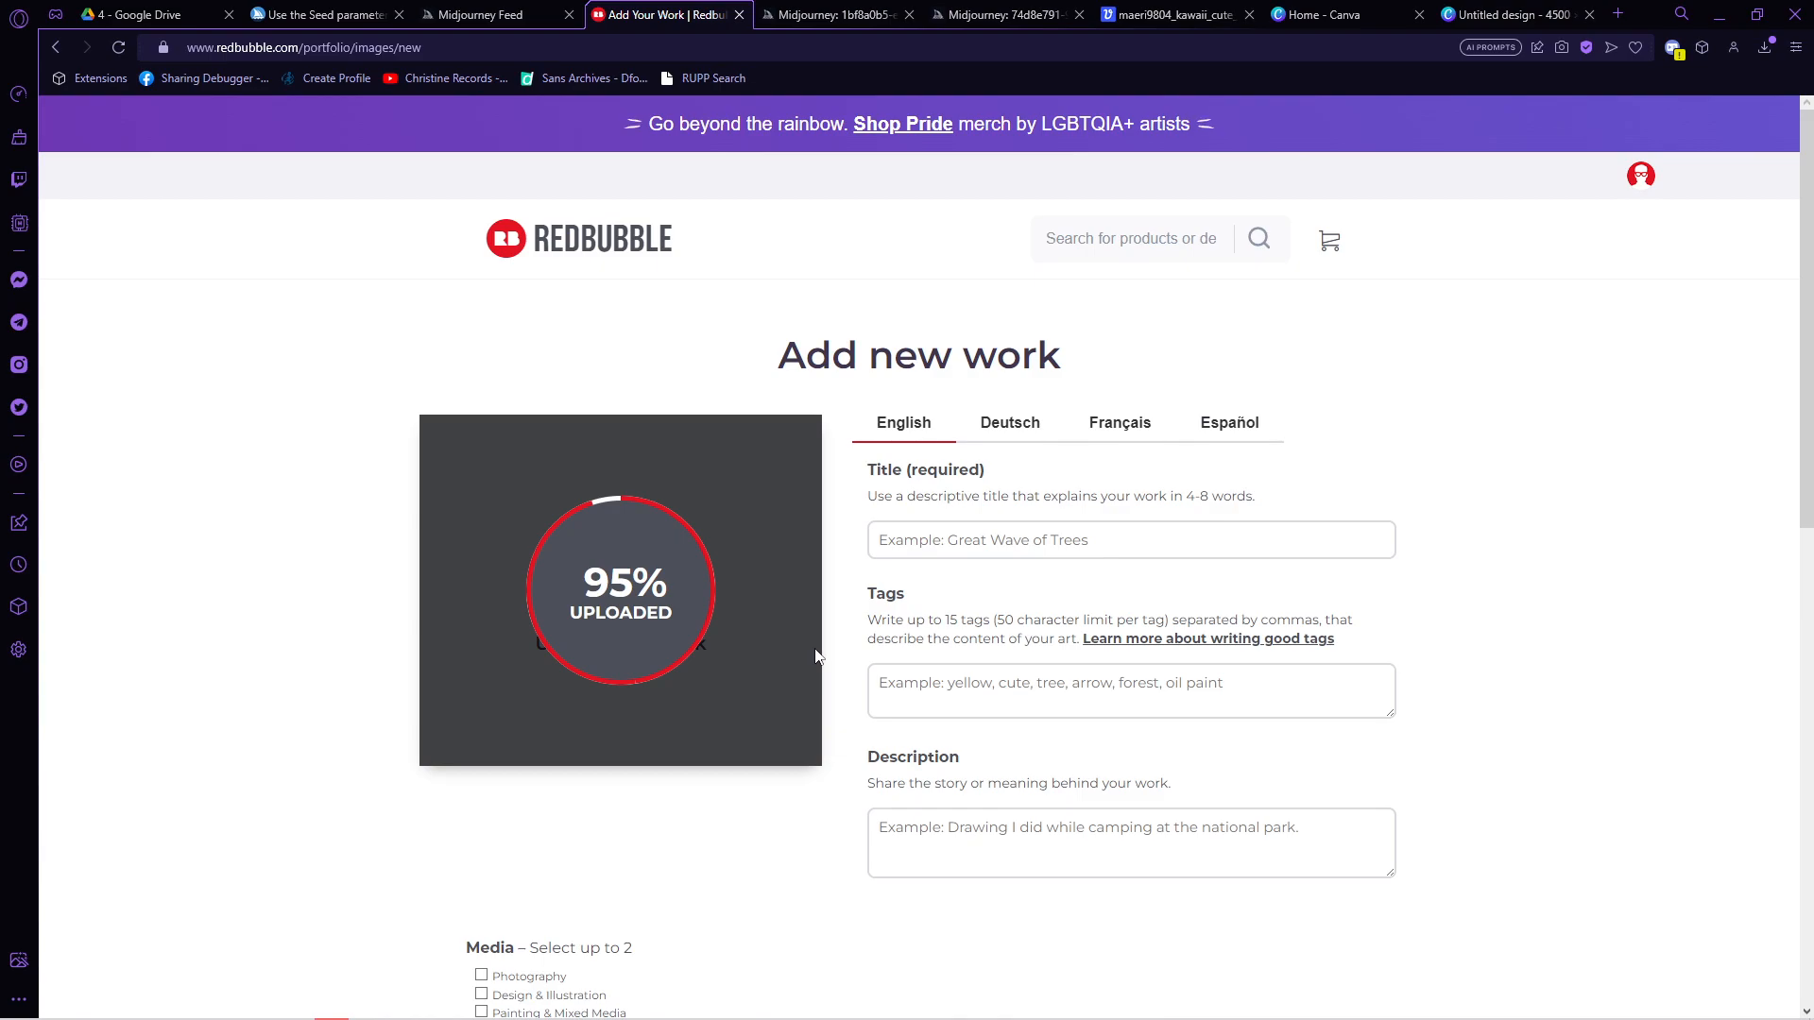
# Step: Open the Standard Print Clothing preview for editing and nudge the cat design slightly within the shirt's print area
pyautogui.scroll(-2, 948, 556)
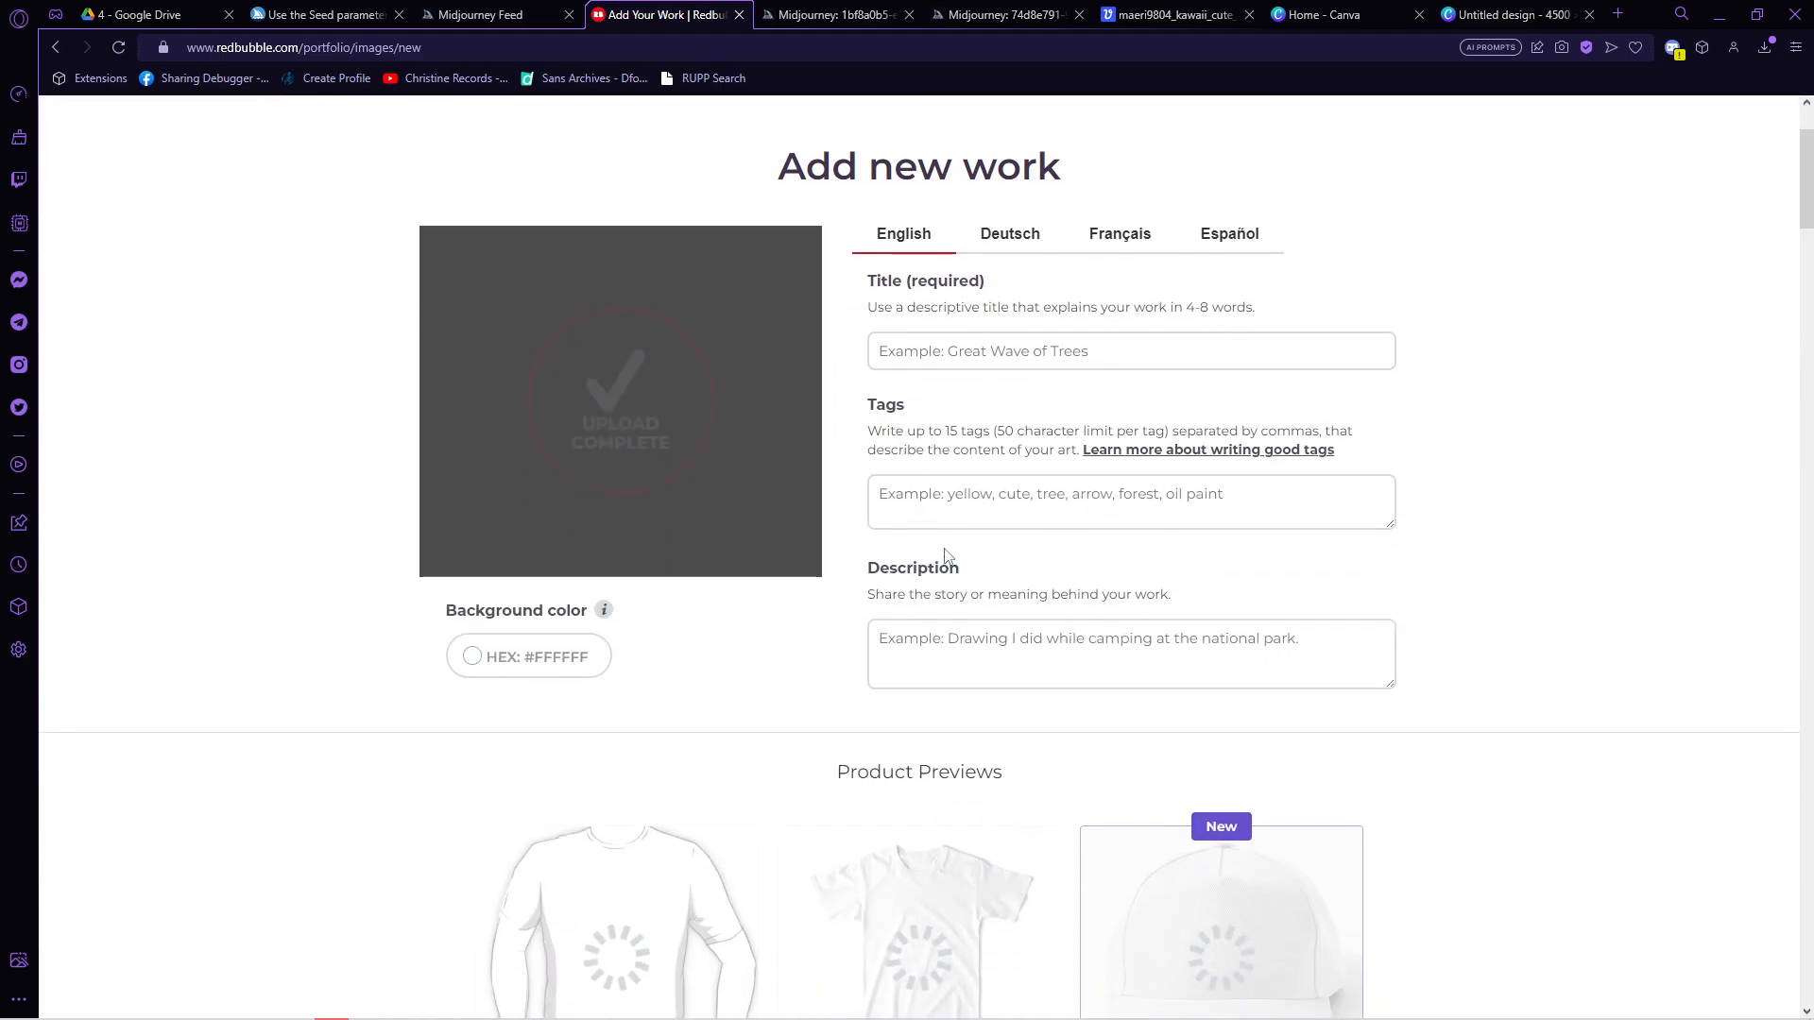
pyautogui.scroll(-4, 948, 556)
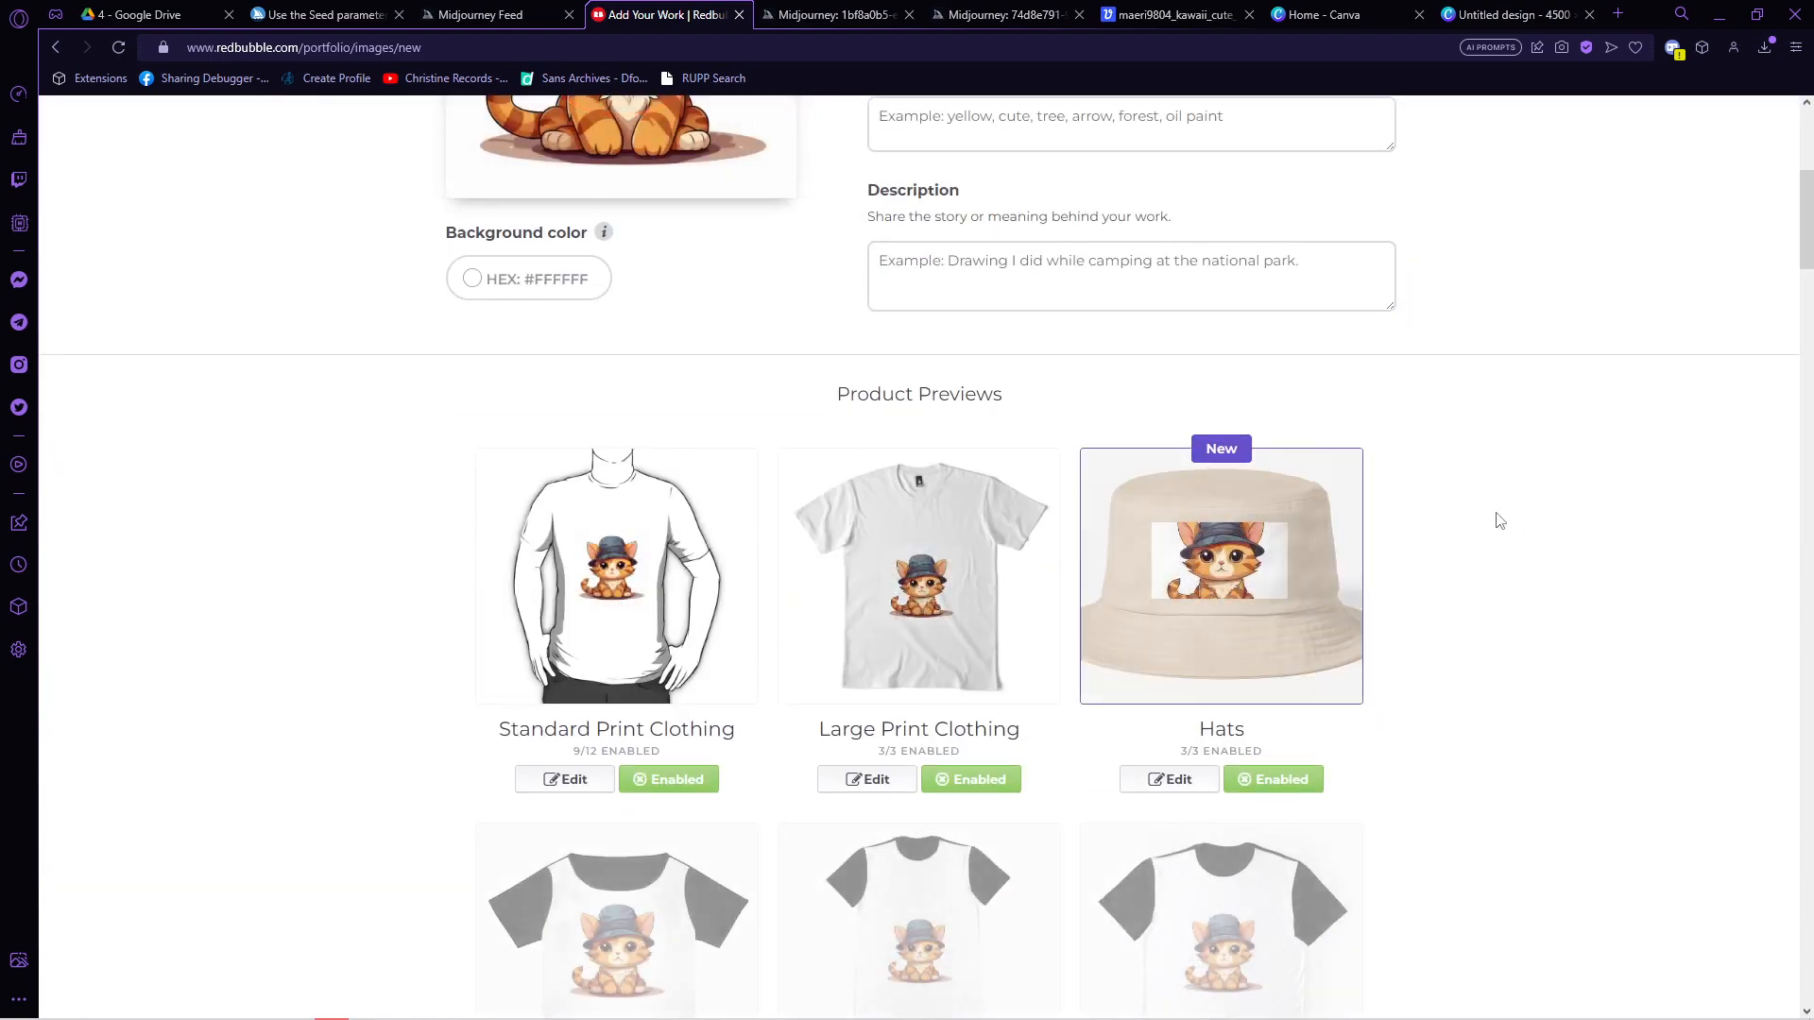
pyautogui.scroll(-1, 1455, 501)
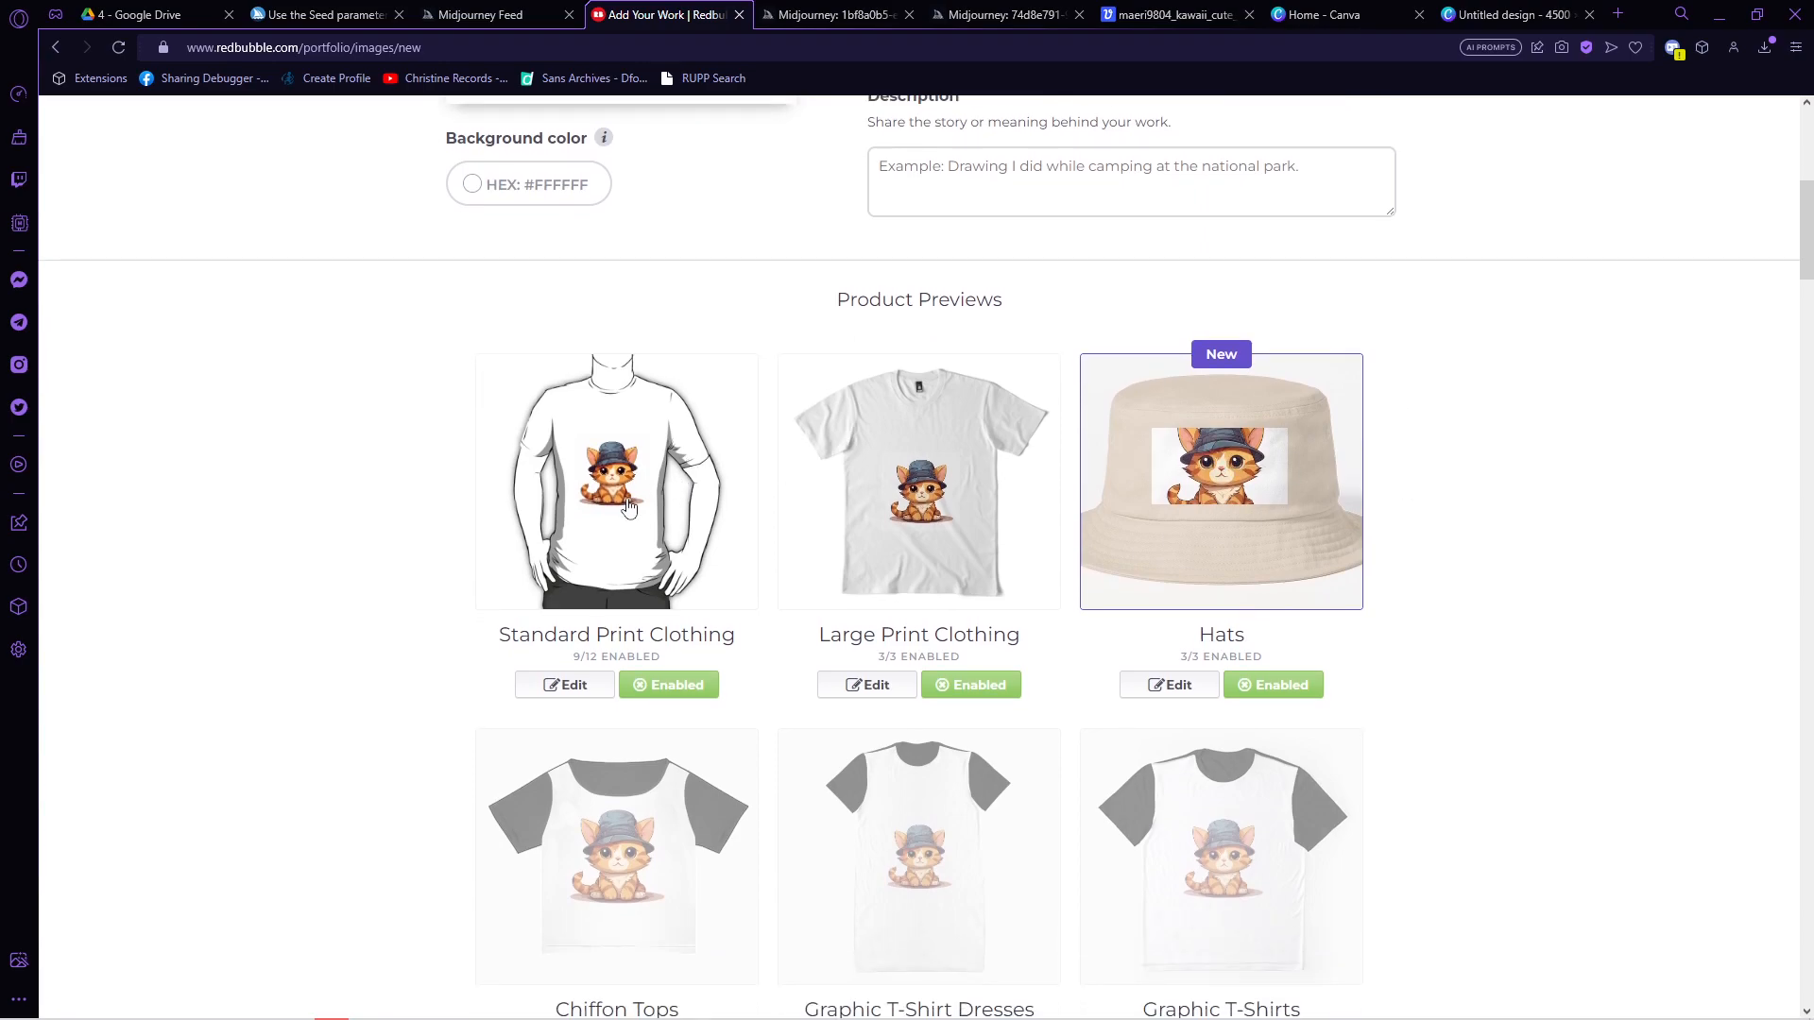
pyautogui.click(629, 507)
pyautogui.scroll(-4, 989, 733)
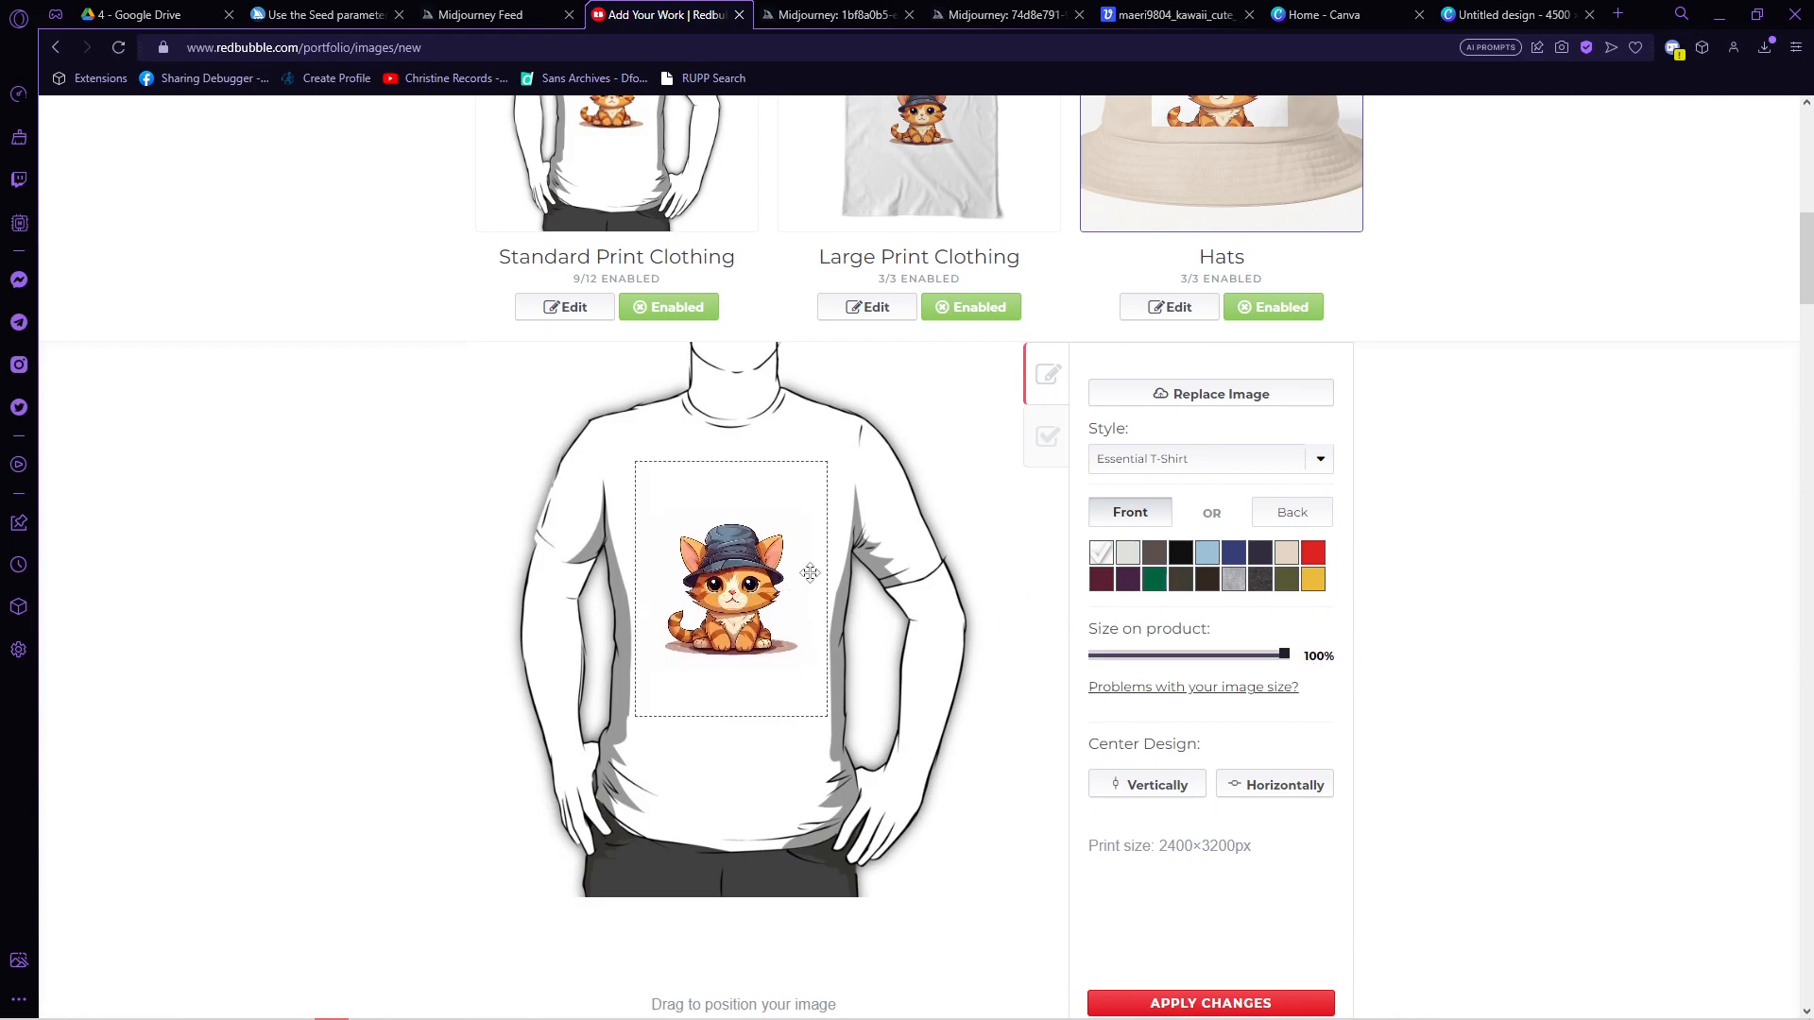
pyautogui.moveTo(771, 598); pyautogui.dragTo(774, 599)
# Step: Preview the cat design on the Essential T-Shirt, Tank Top, V-Neck, Long Sleeve and Hoodie (Zipper) styles
pyautogui.click(1213, 470)
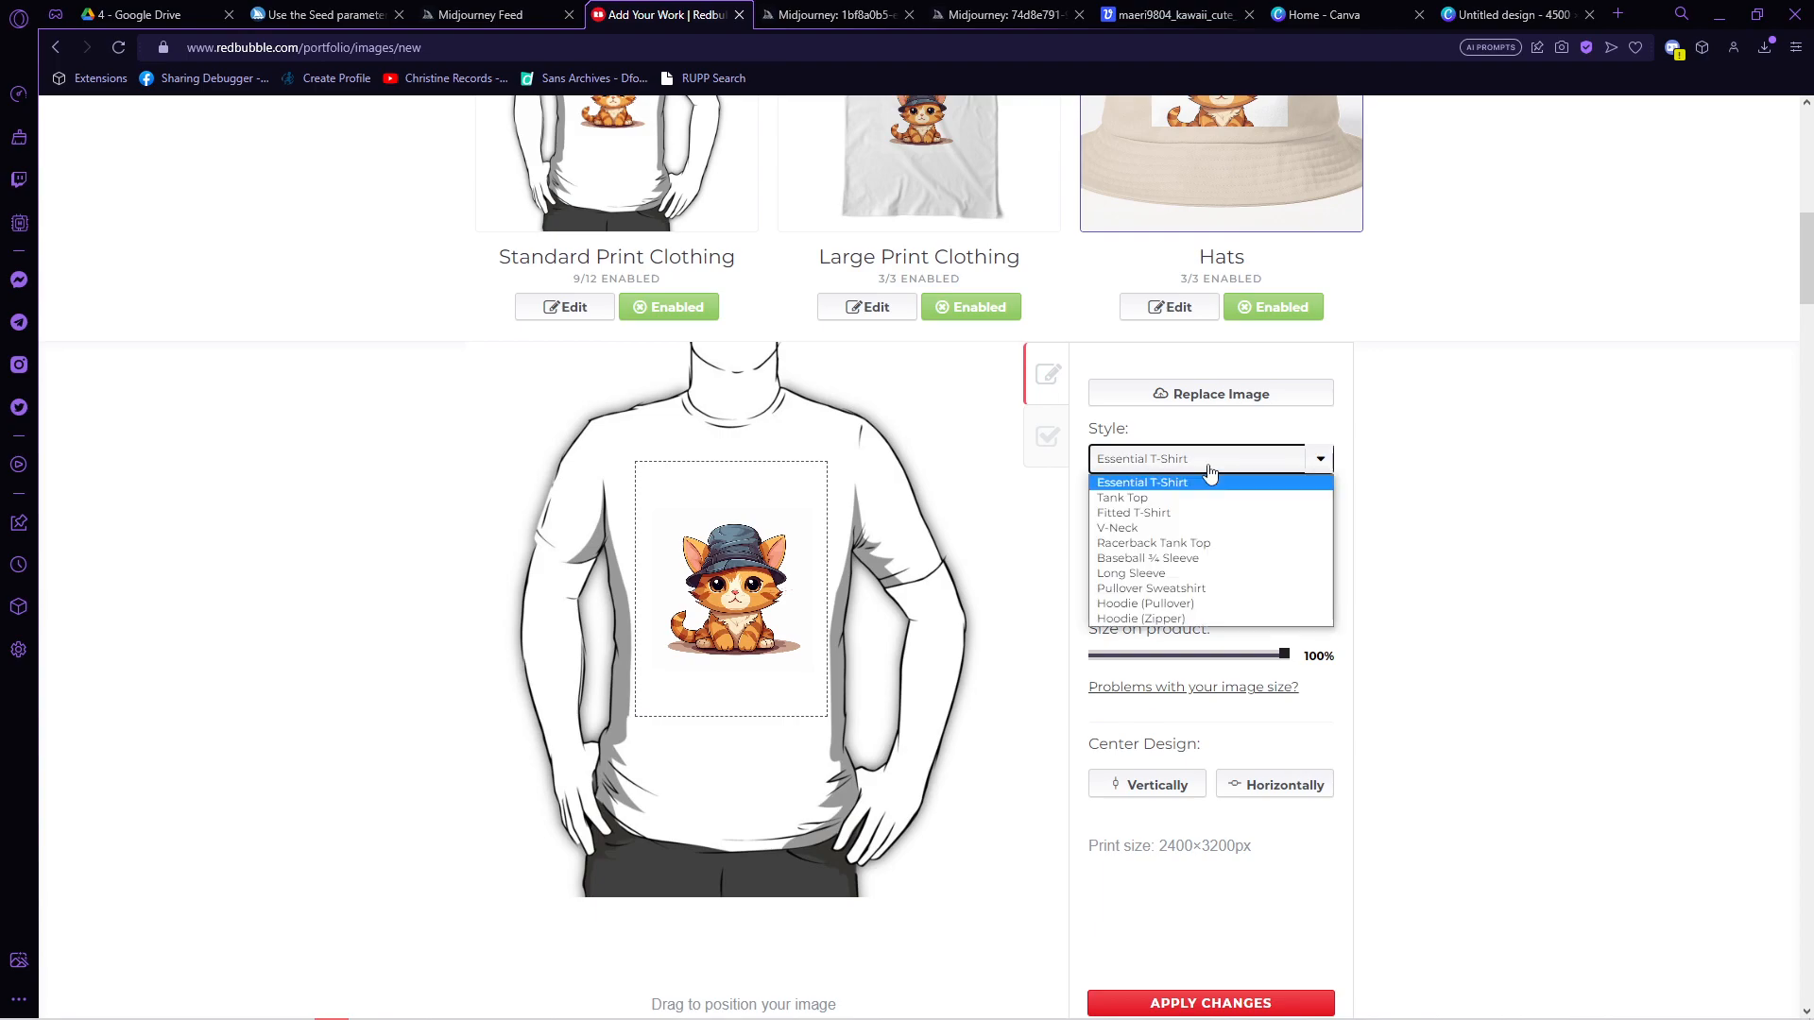
pyautogui.click(1179, 484)
pyautogui.click(1189, 468)
pyautogui.click(1181, 498)
pyautogui.click(1192, 470)
pyautogui.click(1166, 527)
pyautogui.click(1187, 463)
pyautogui.click(1151, 574)
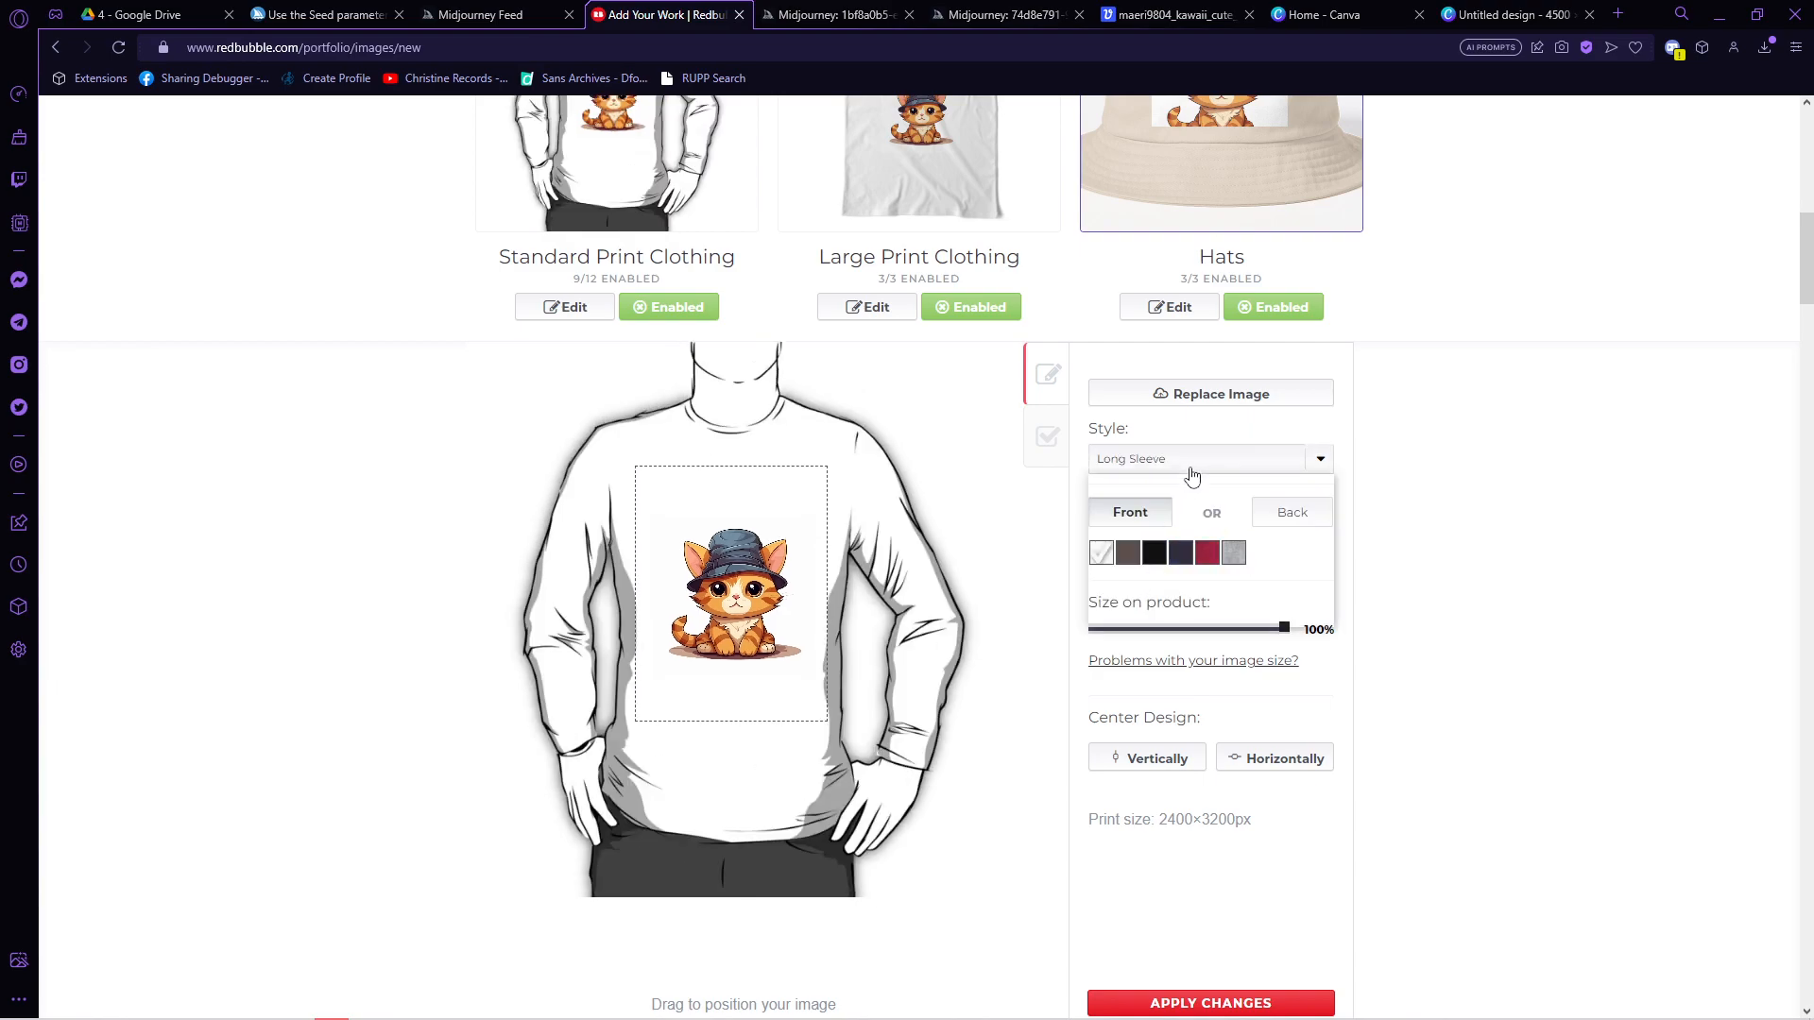
pyautogui.click(1189, 470)
pyautogui.click(1156, 620)
# Step: Set the clothing style to V-Neck, try darker shirt colours, and settle on white with the design size at 100%
pyautogui.click(1187, 463)
pyautogui.click(1166, 527)
pyautogui.click(1127, 554)
pyautogui.click(1180, 553)
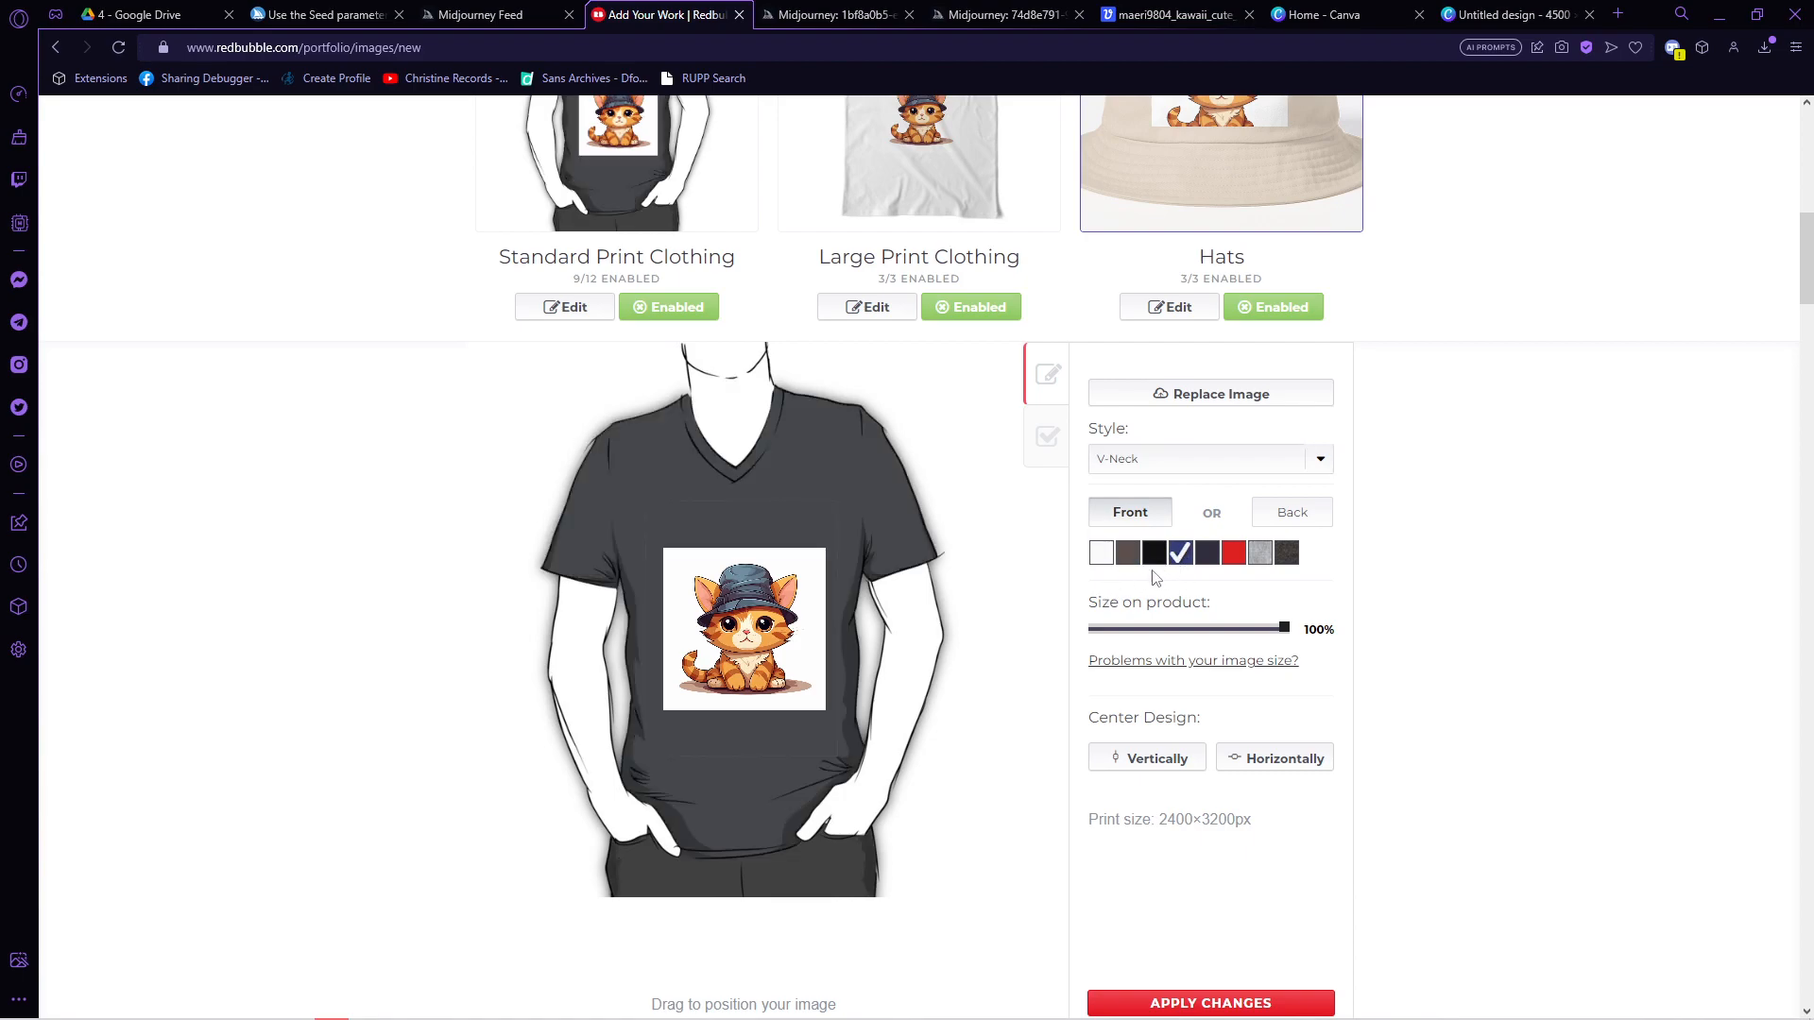
pyautogui.click(1102, 554)
pyautogui.moveTo(1283, 628); pyautogui.dragTo(1380, 644)
# Step: Fill in the work's details with the title "sample", the tags "samle shirt" and the description "sample"
pyautogui.scroll(10, 1307, 705)
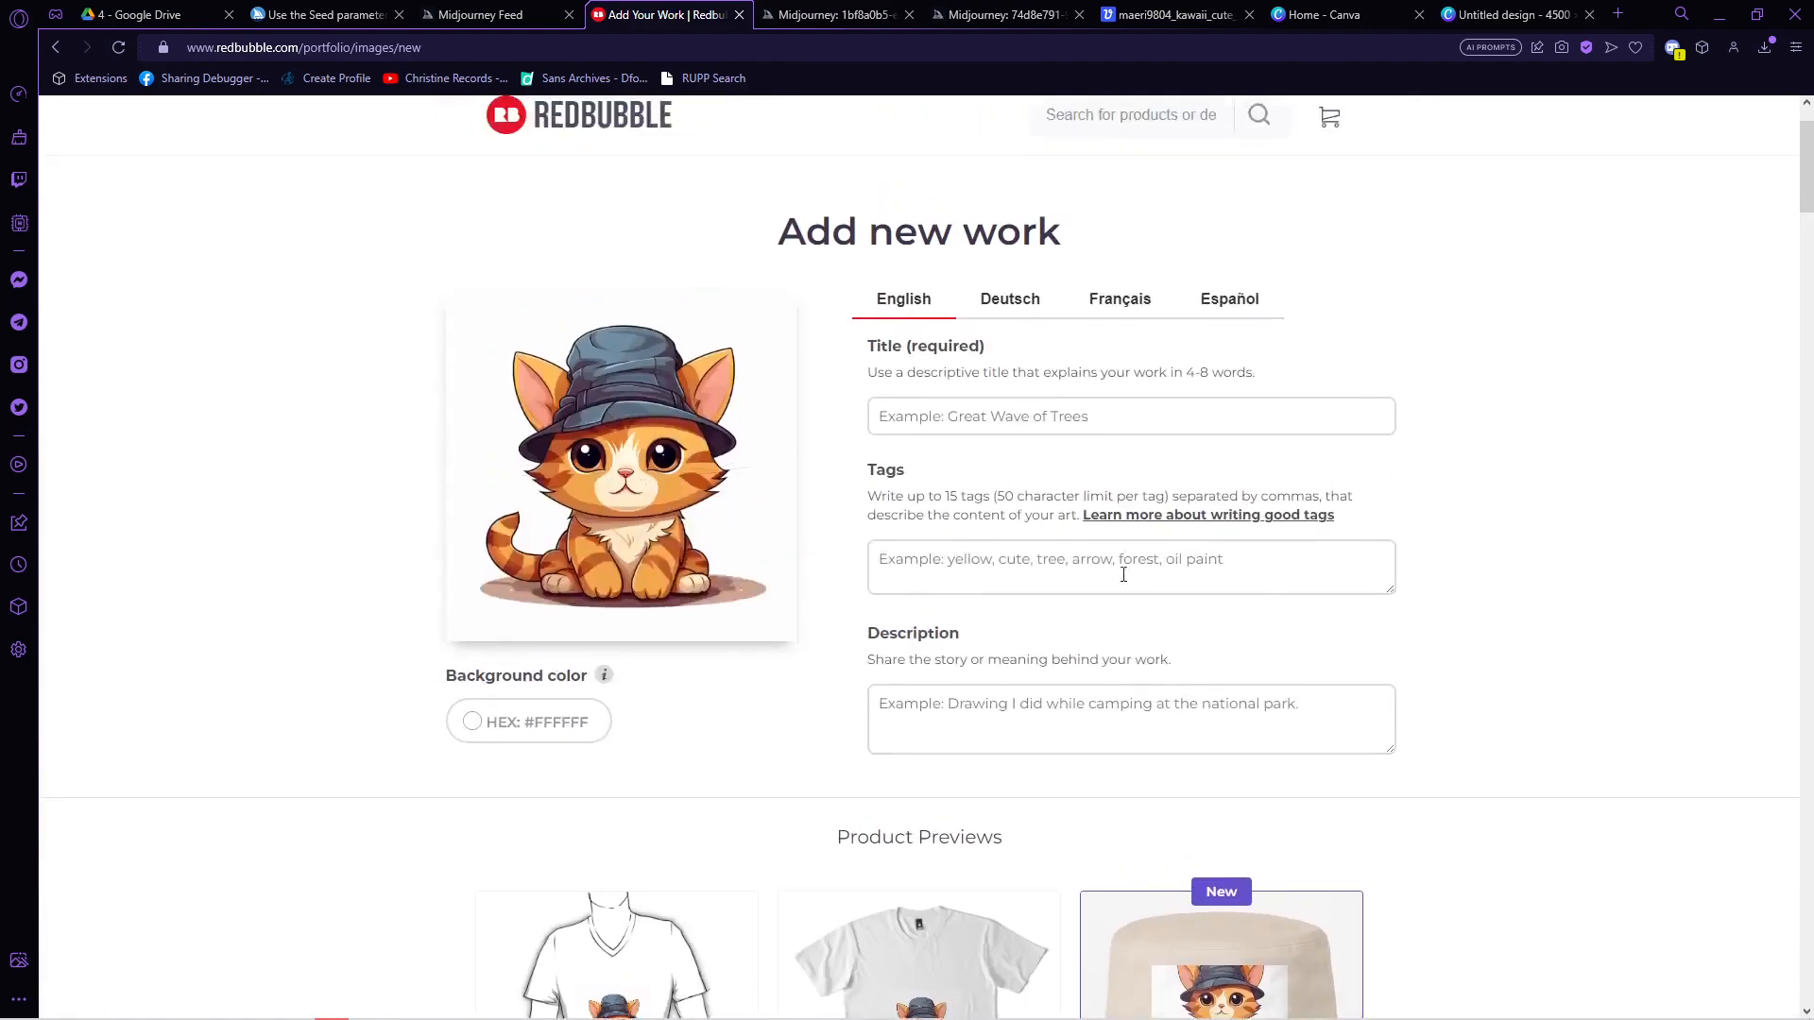
pyautogui.click(968, 538)
pyautogui.write('sample')
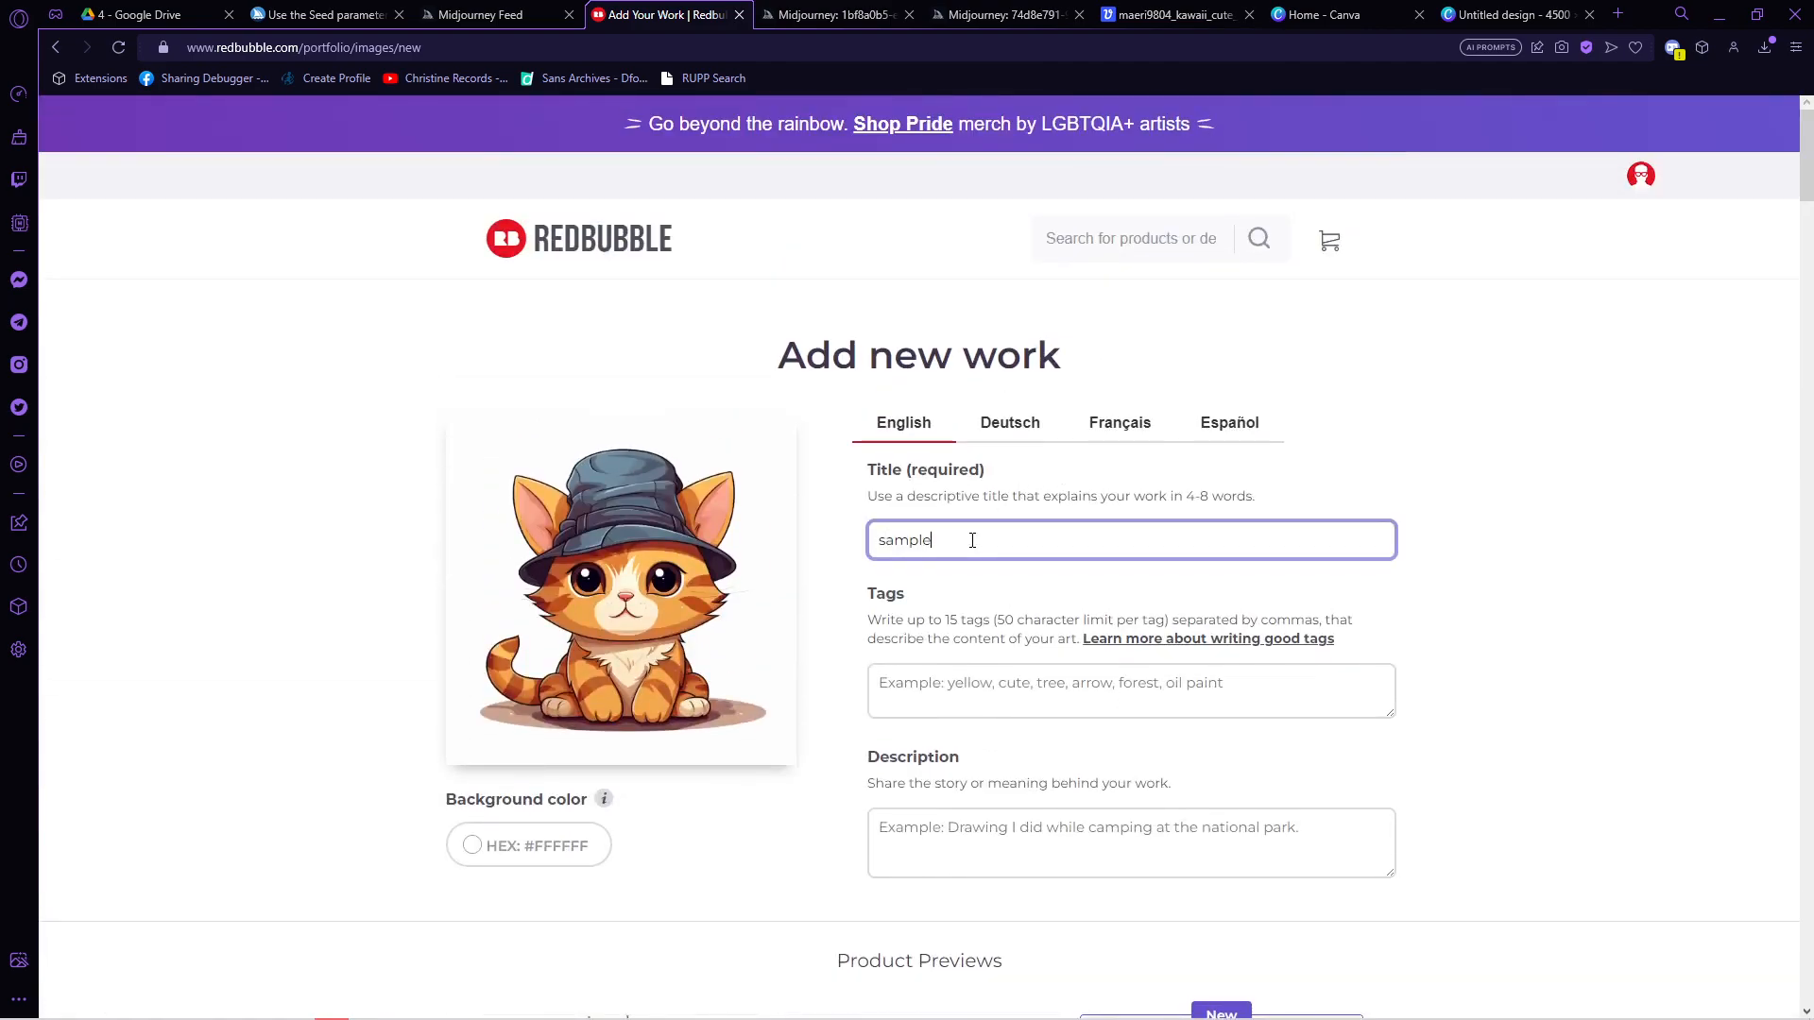
pyautogui.click(918, 685)
pyautogui.write('sampoe s')
pyautogui.write('hirt')
pyautogui.moveTo(925, 684); pyautogui.dragTo(906, 684)
pyautogui.write('l')
pyautogui.click(959, 822)
pyautogui.write('sample')
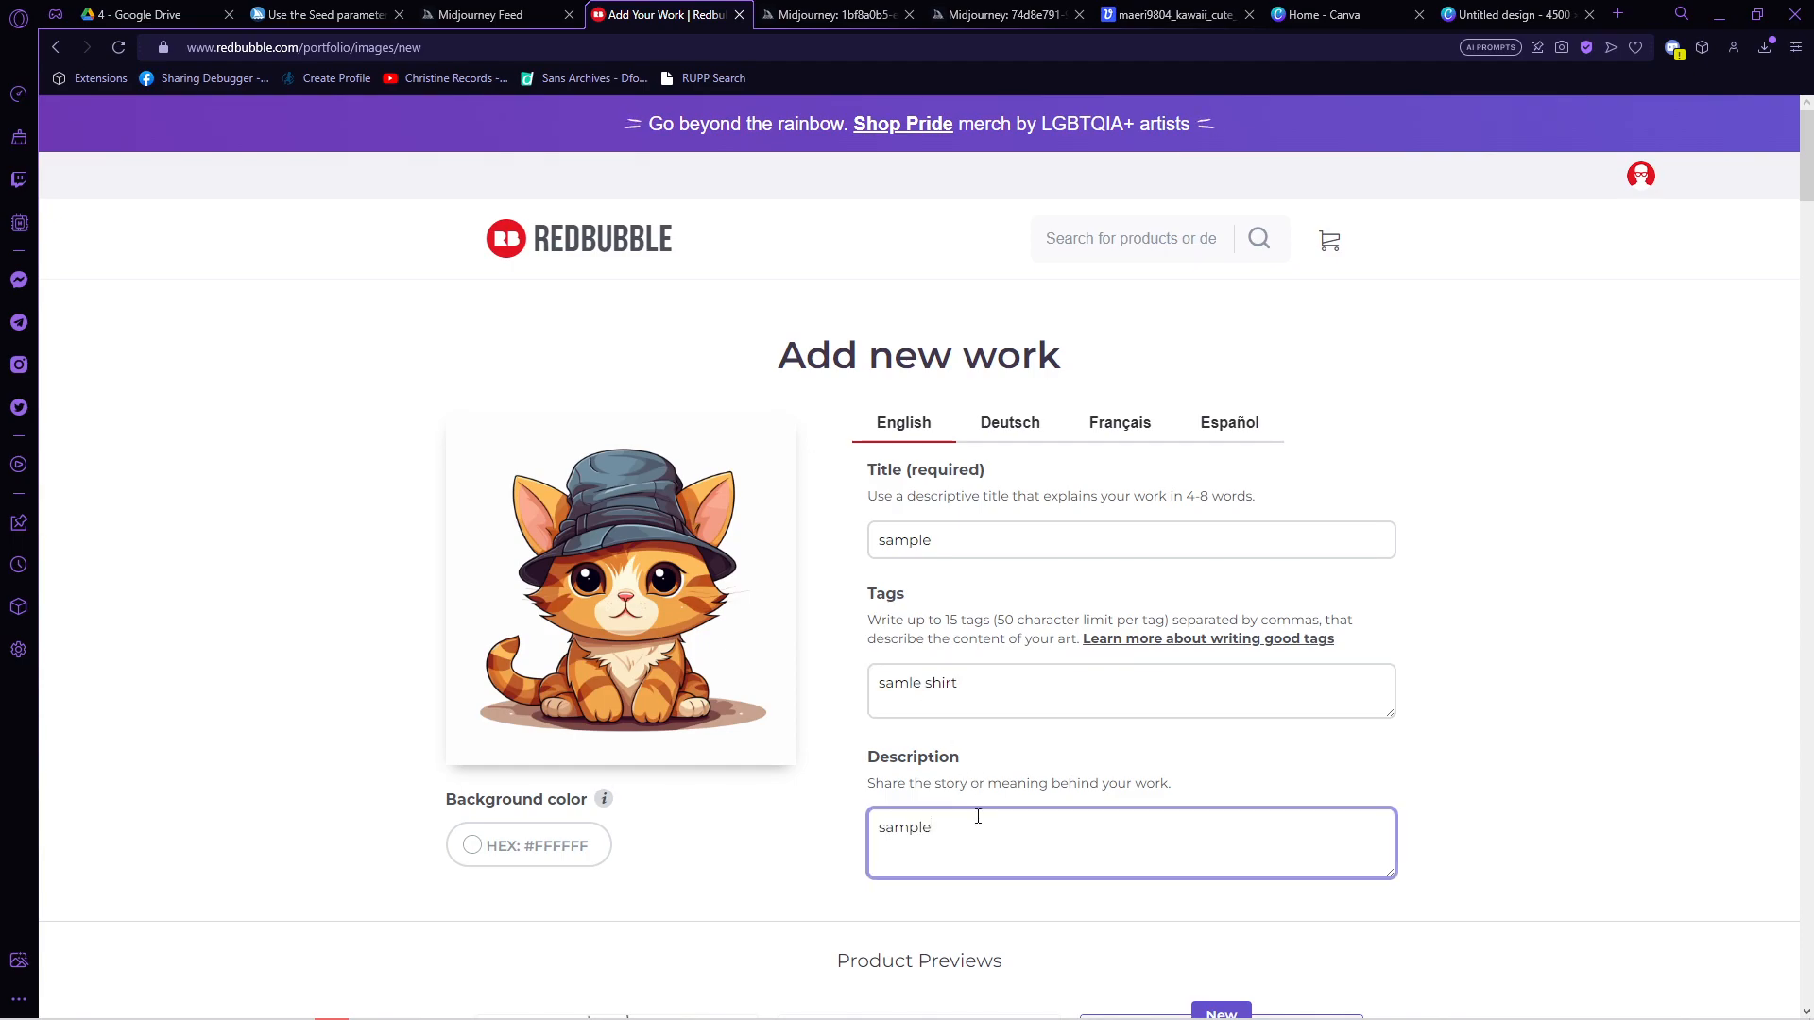
pyautogui.scroll(-5, 959, 822)
pyautogui.scroll(-20, 959, 822)
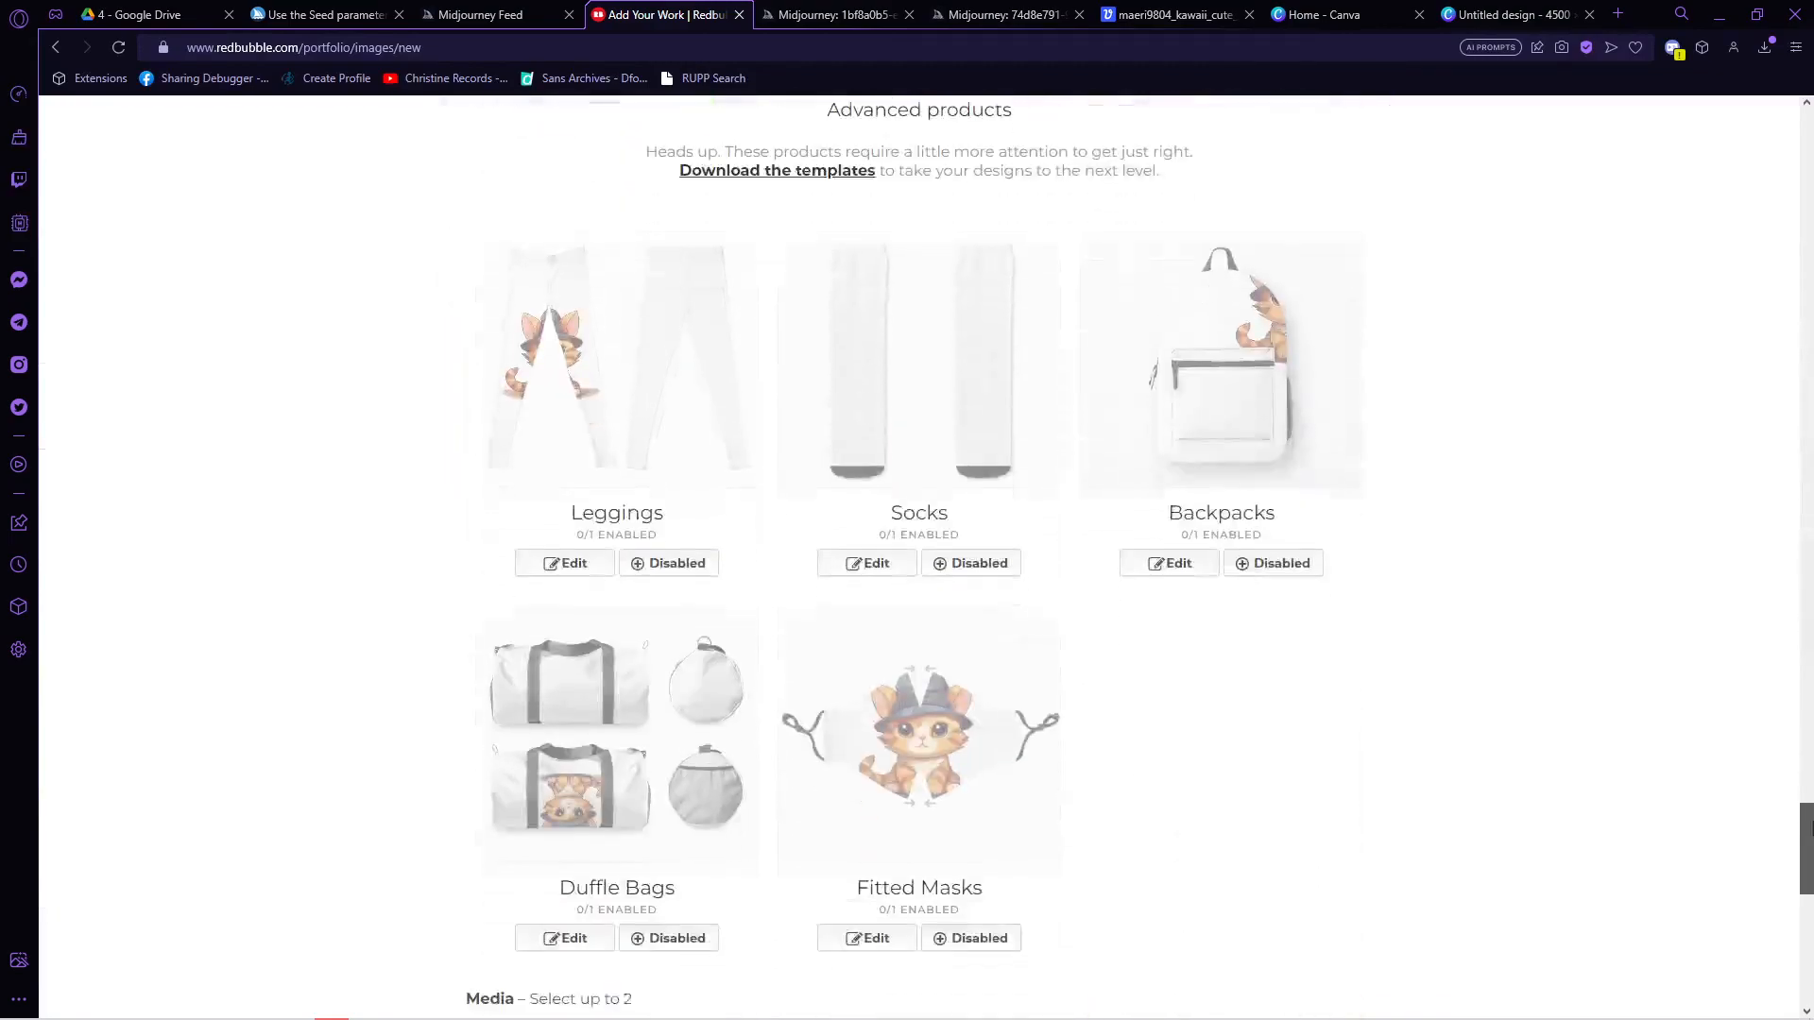
# Step: Mark the work as not containing mature content and try to save it
pyautogui.scroll(-10, 959, 822)
pyautogui.click(1327, 499)
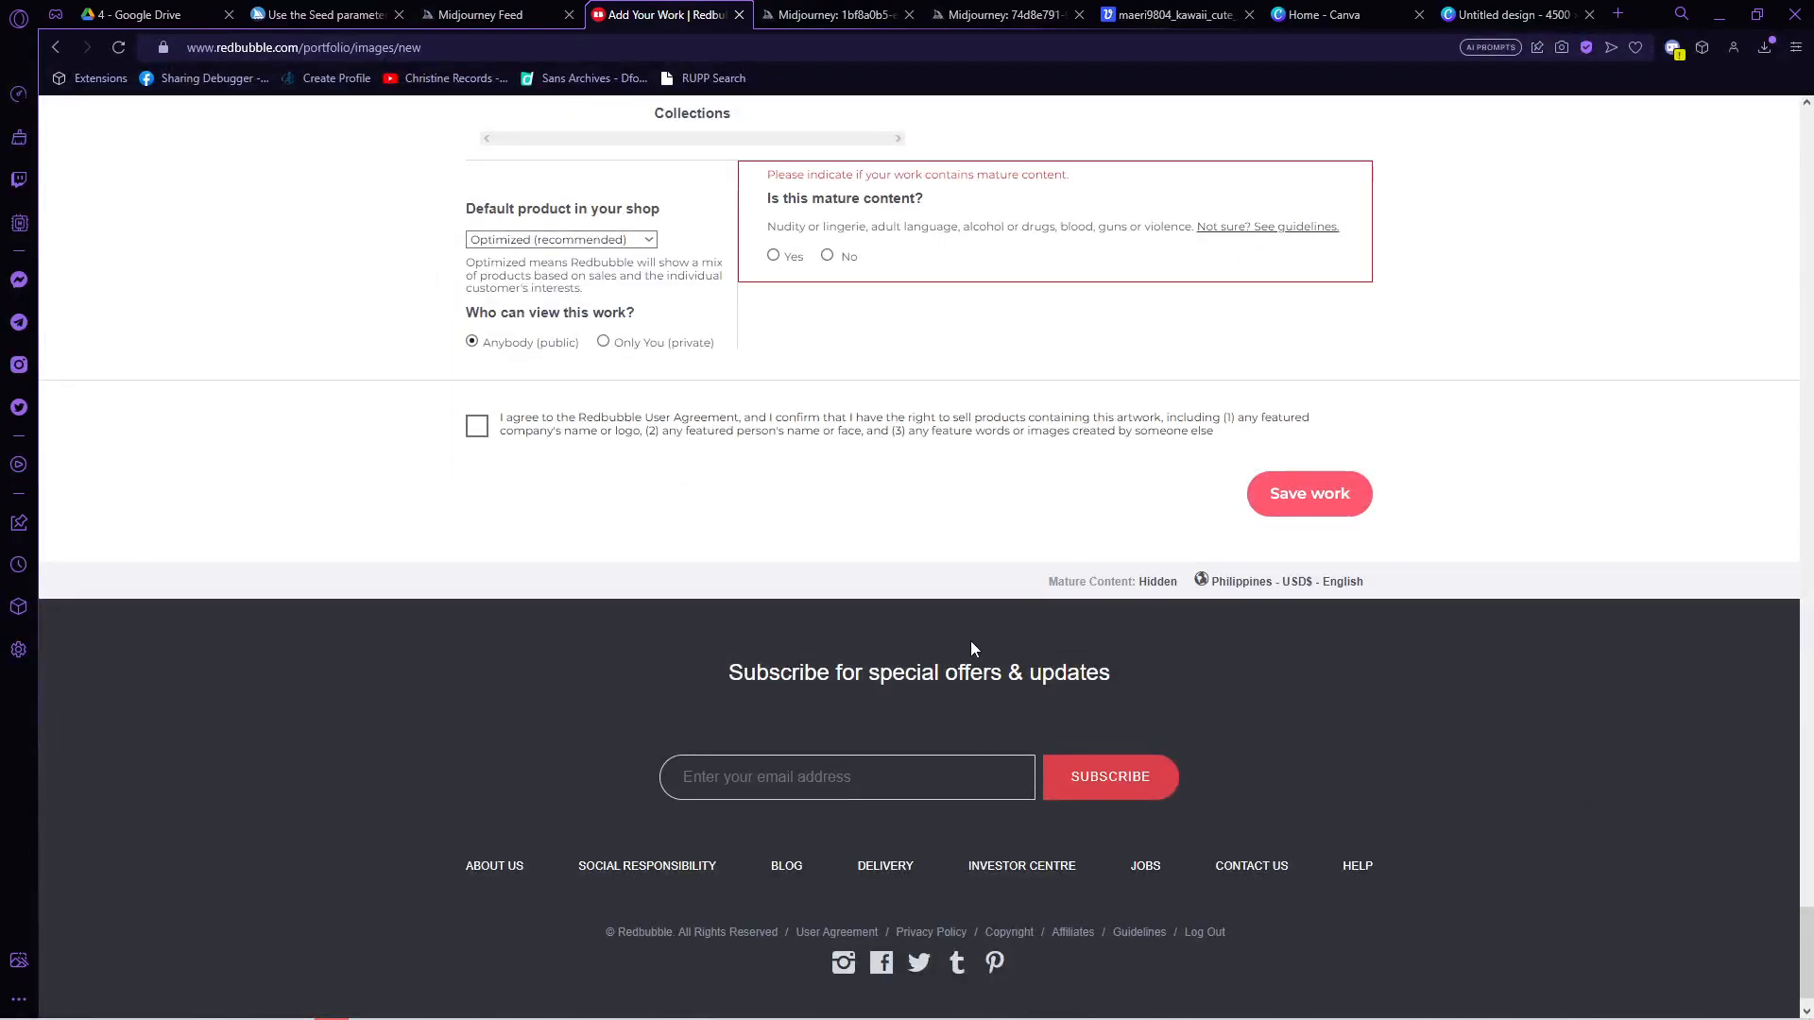
pyautogui.click(828, 256)
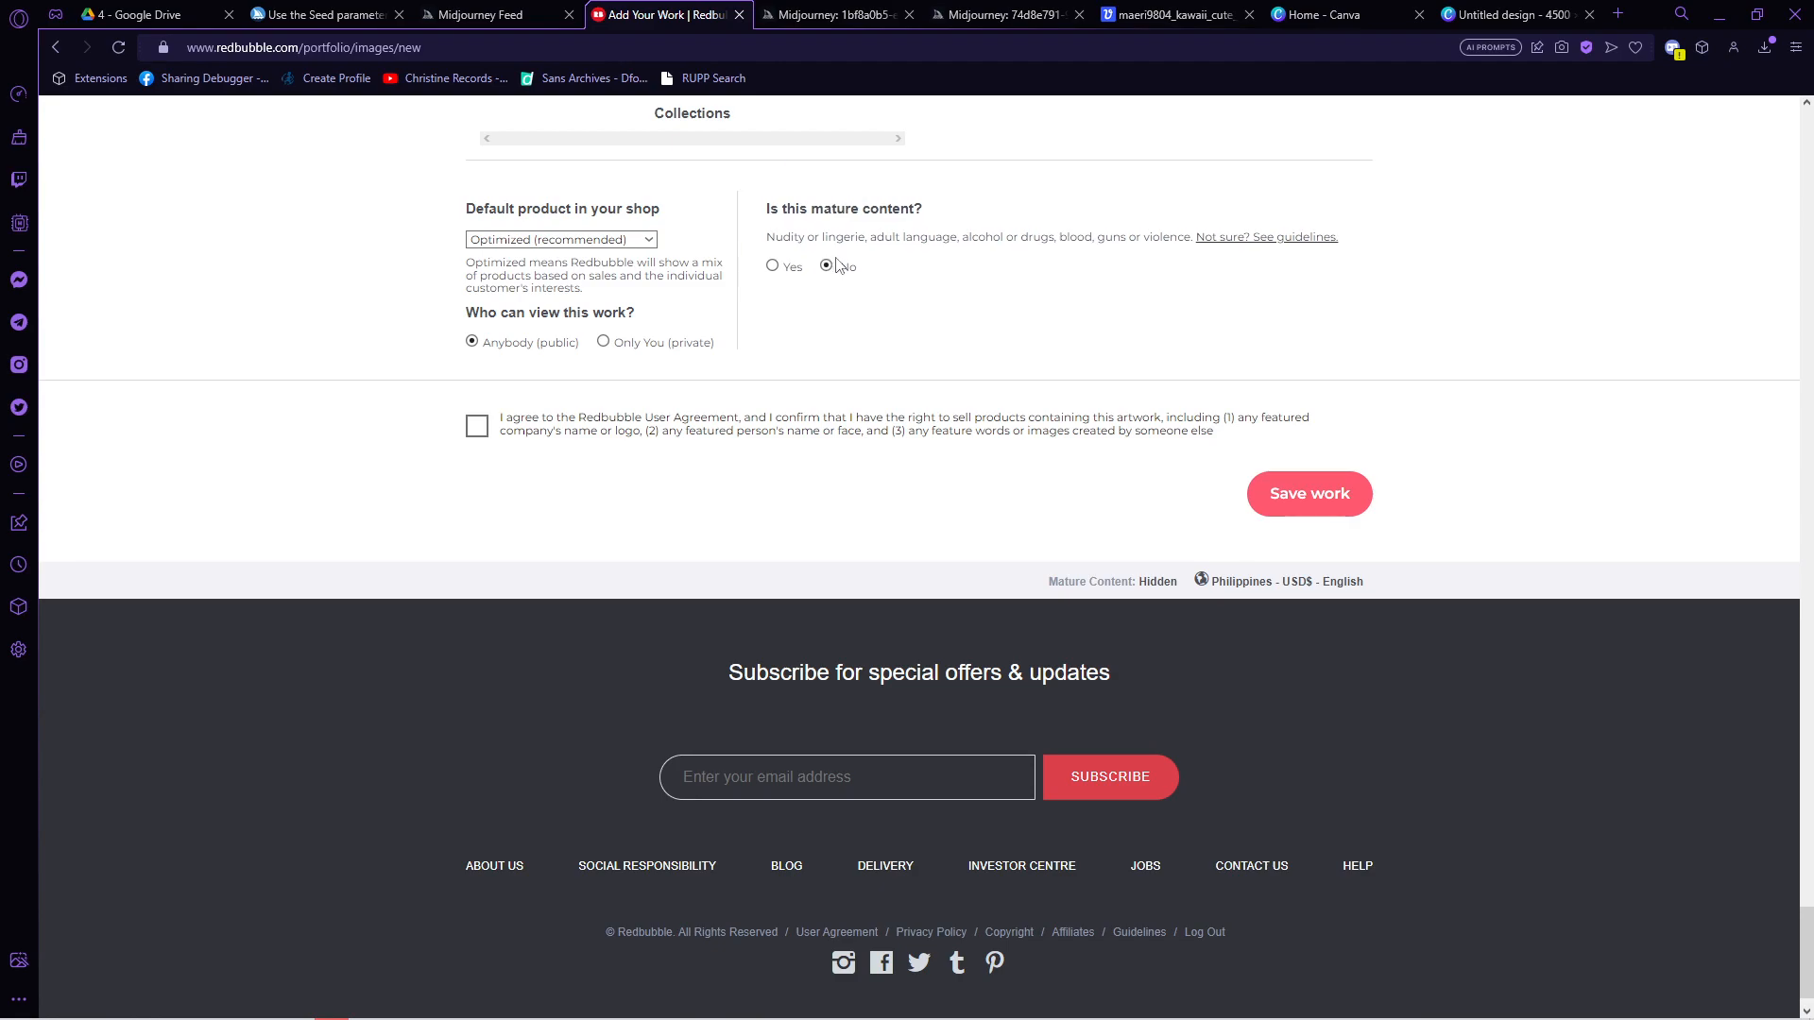
pyautogui.click(1271, 498)
# Step: Review which products are enabled for the cat design, including Large Print Clothing and Graphic T-Shirt Dresses
pyautogui.scroll(15, 912, 710)
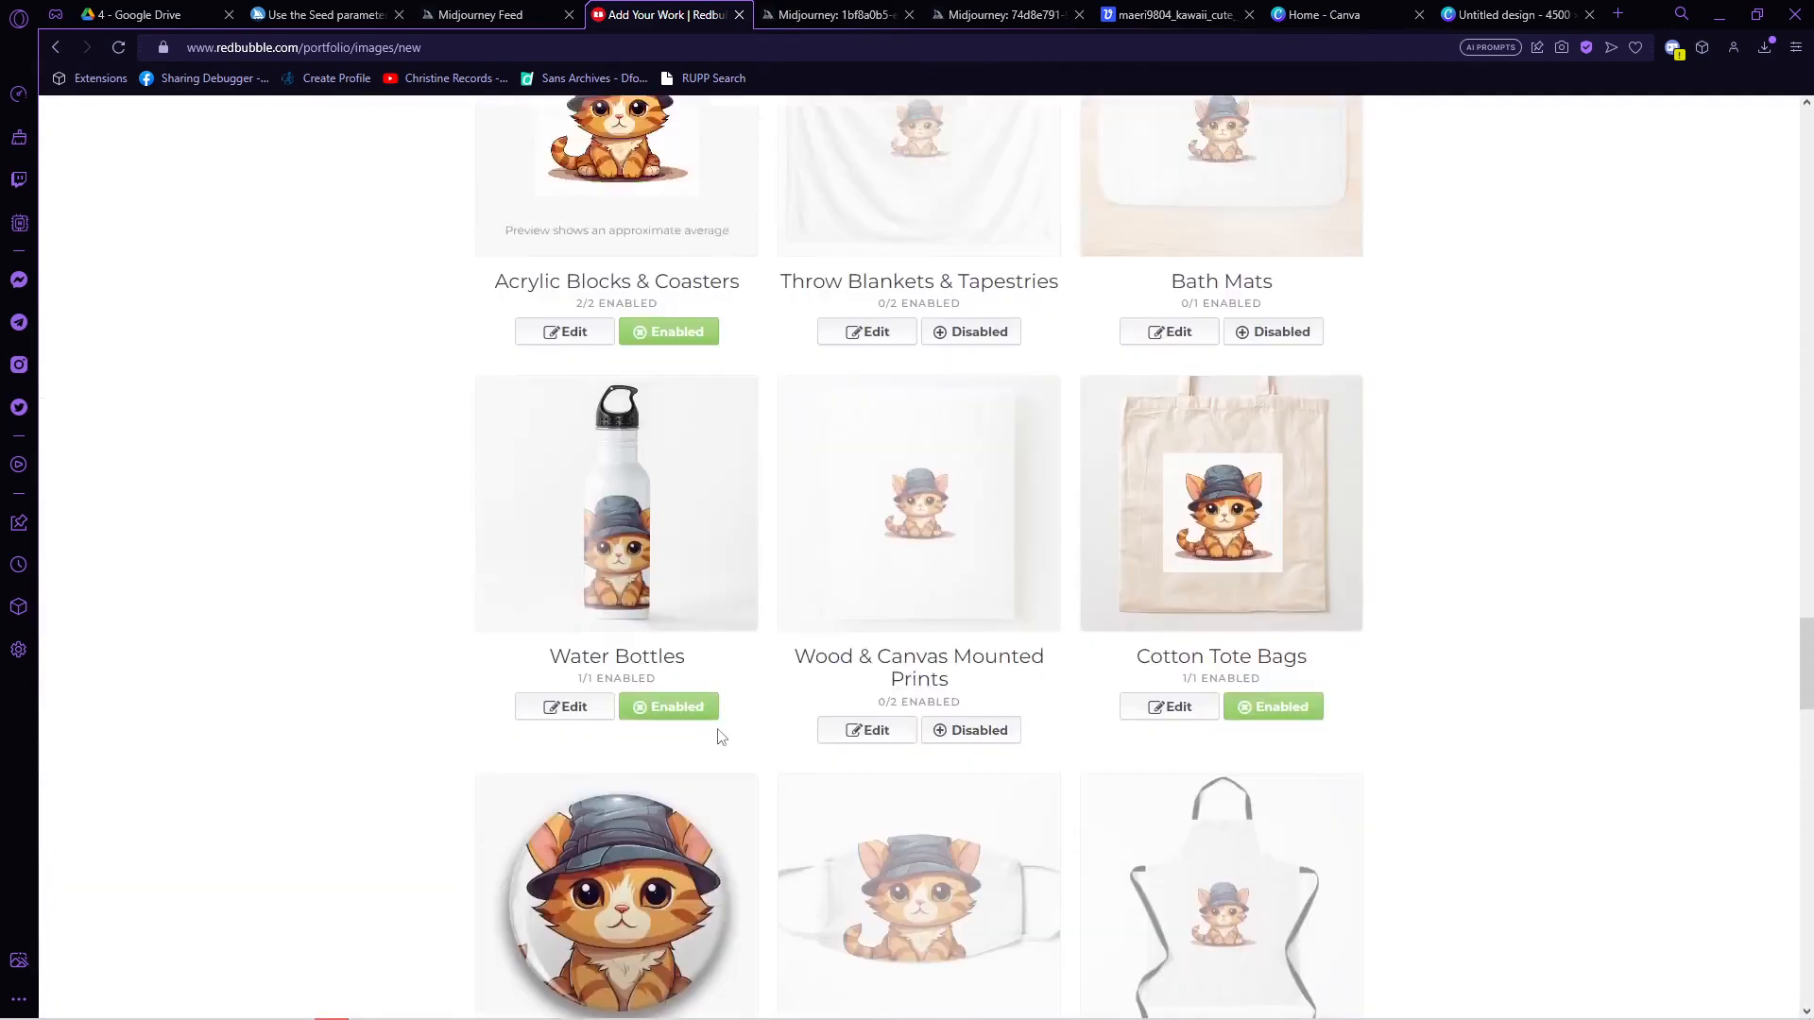
pyautogui.scroll(15, 728, 698)
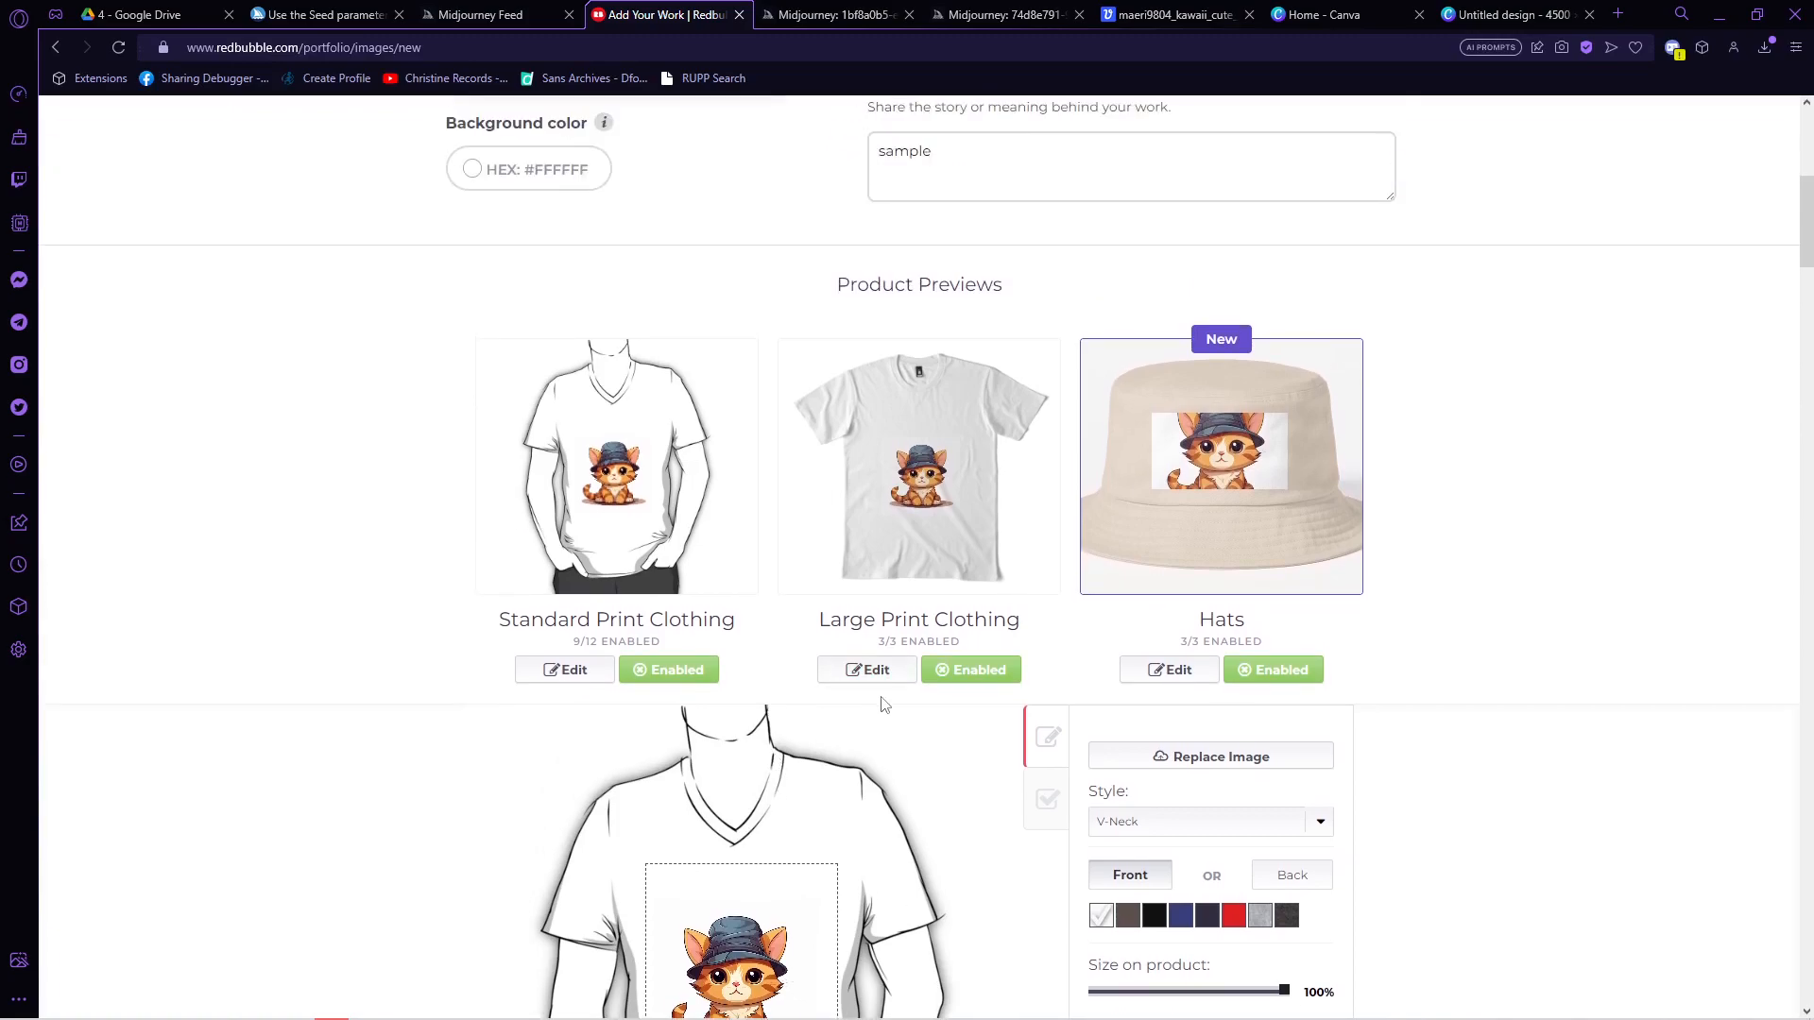
pyautogui.click(962, 672)
pyautogui.click(969, 673)
pyautogui.scroll(-12, 954, 728)
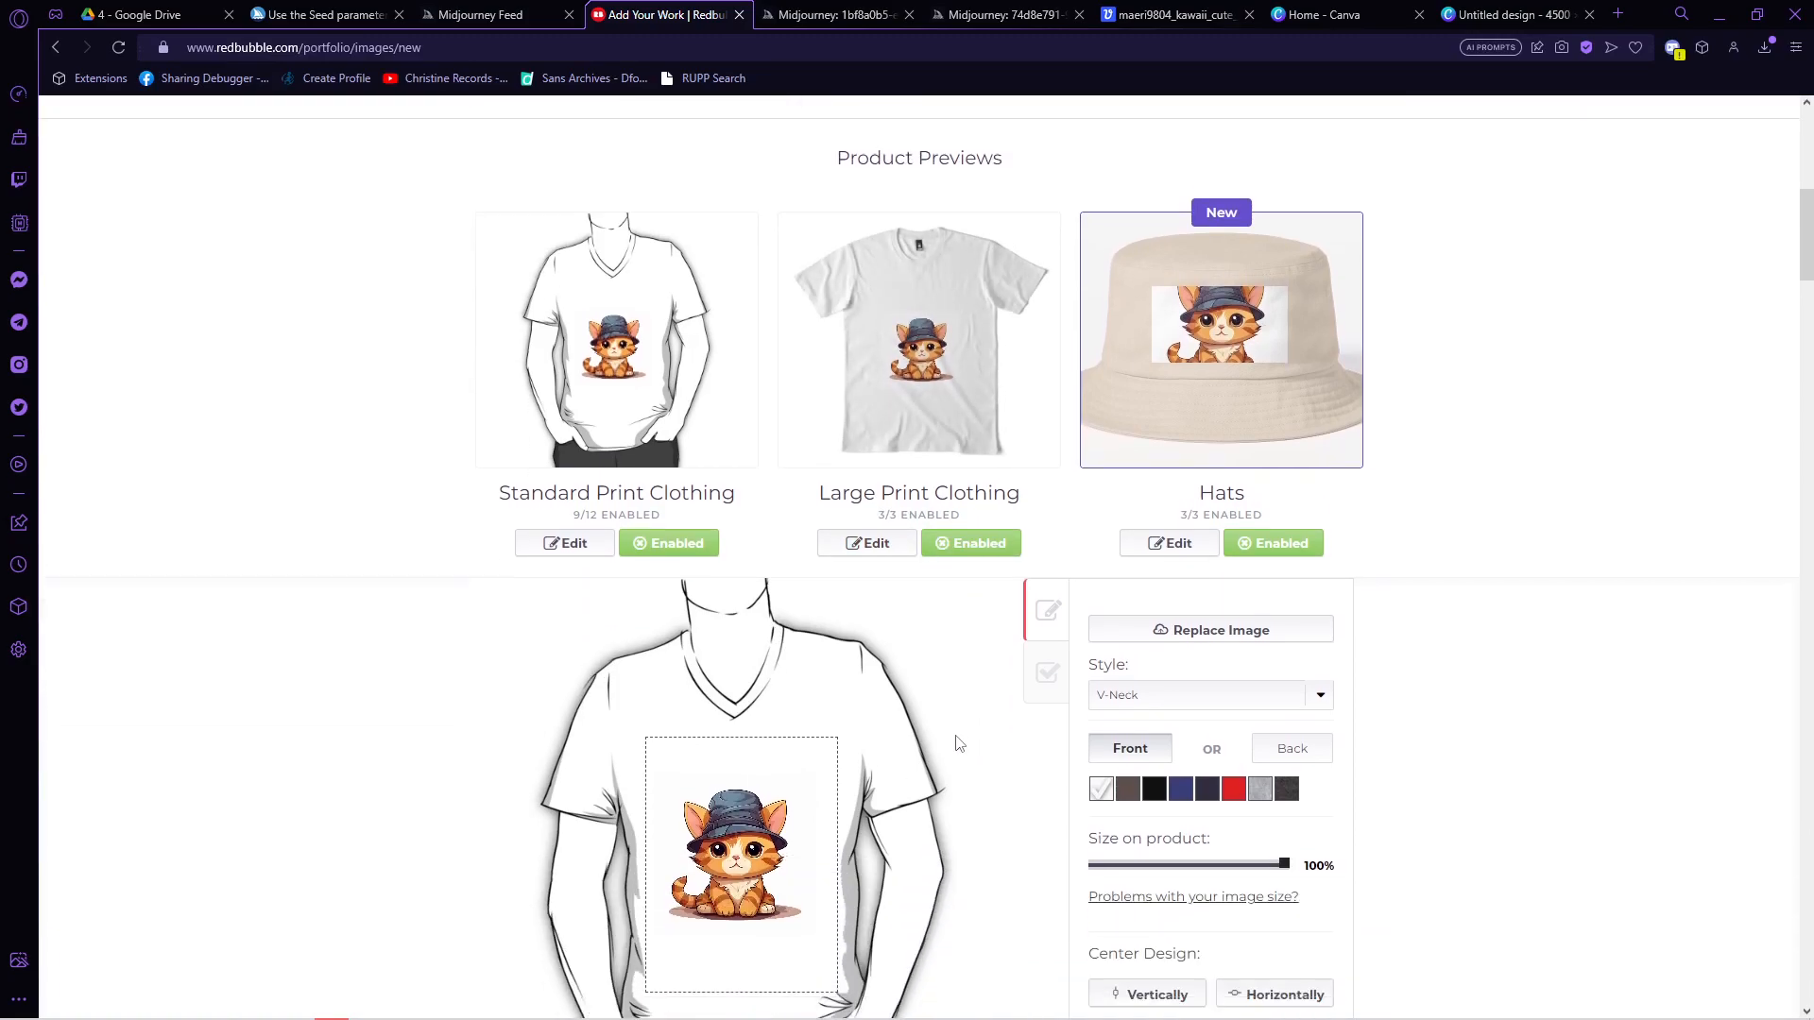
pyautogui.click(971, 643)
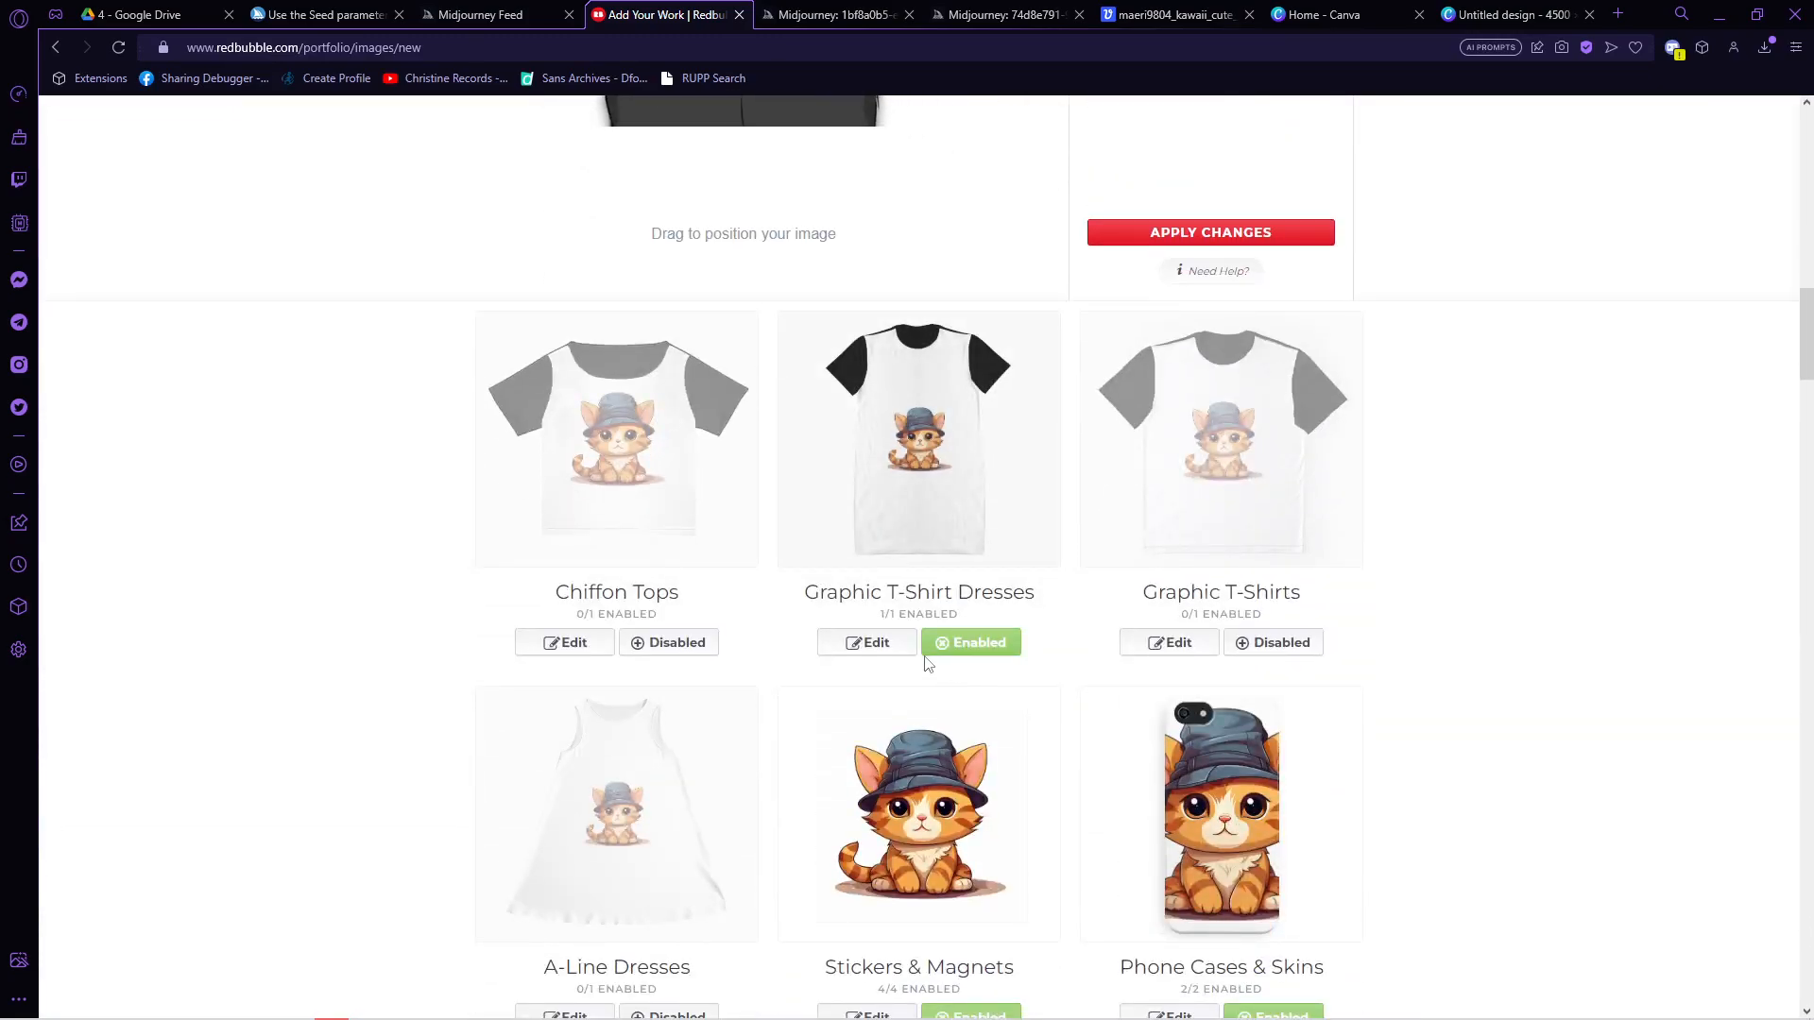
pyautogui.click(868, 643)
pyautogui.scroll(-10, 1020, 734)
pyautogui.scroll(-20, 1020, 734)
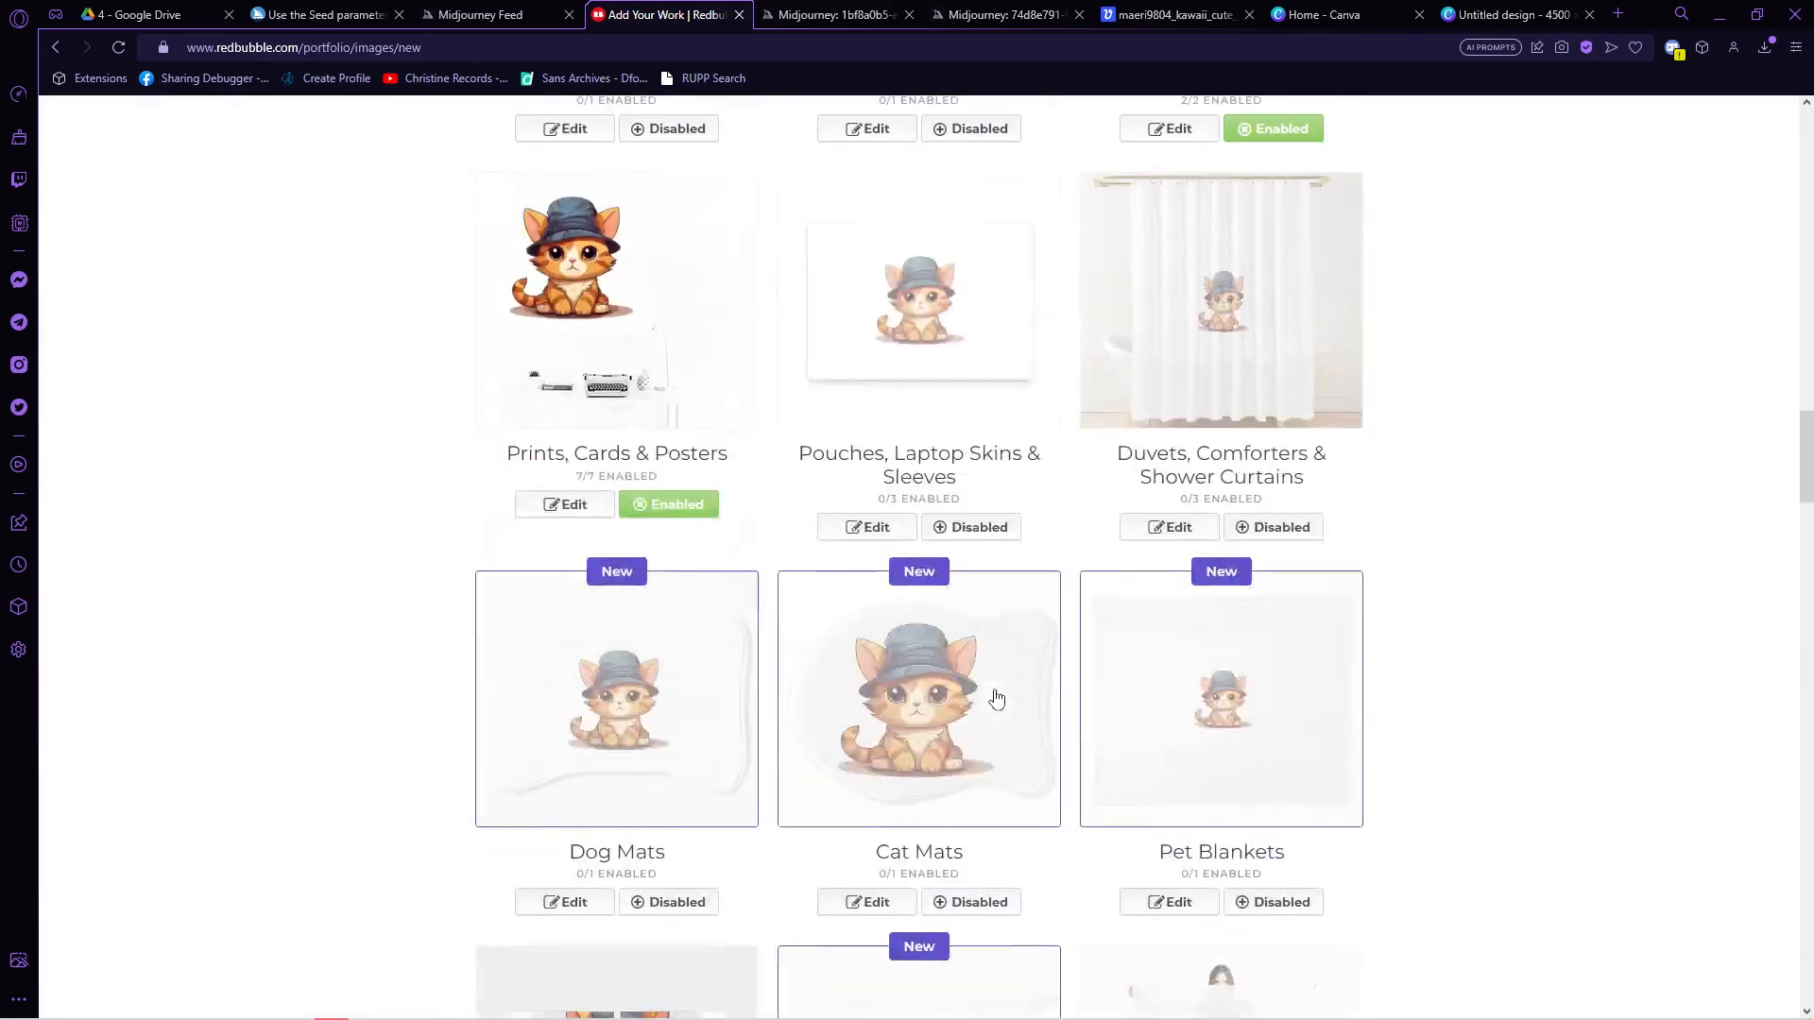
# Step: Accept the Redbubble User Agreement and rights confirmation for the artwork, and save the work
pyautogui.moveTo(1806, 607); pyautogui.dragTo(1807, 973)
pyautogui.click(477, 582)
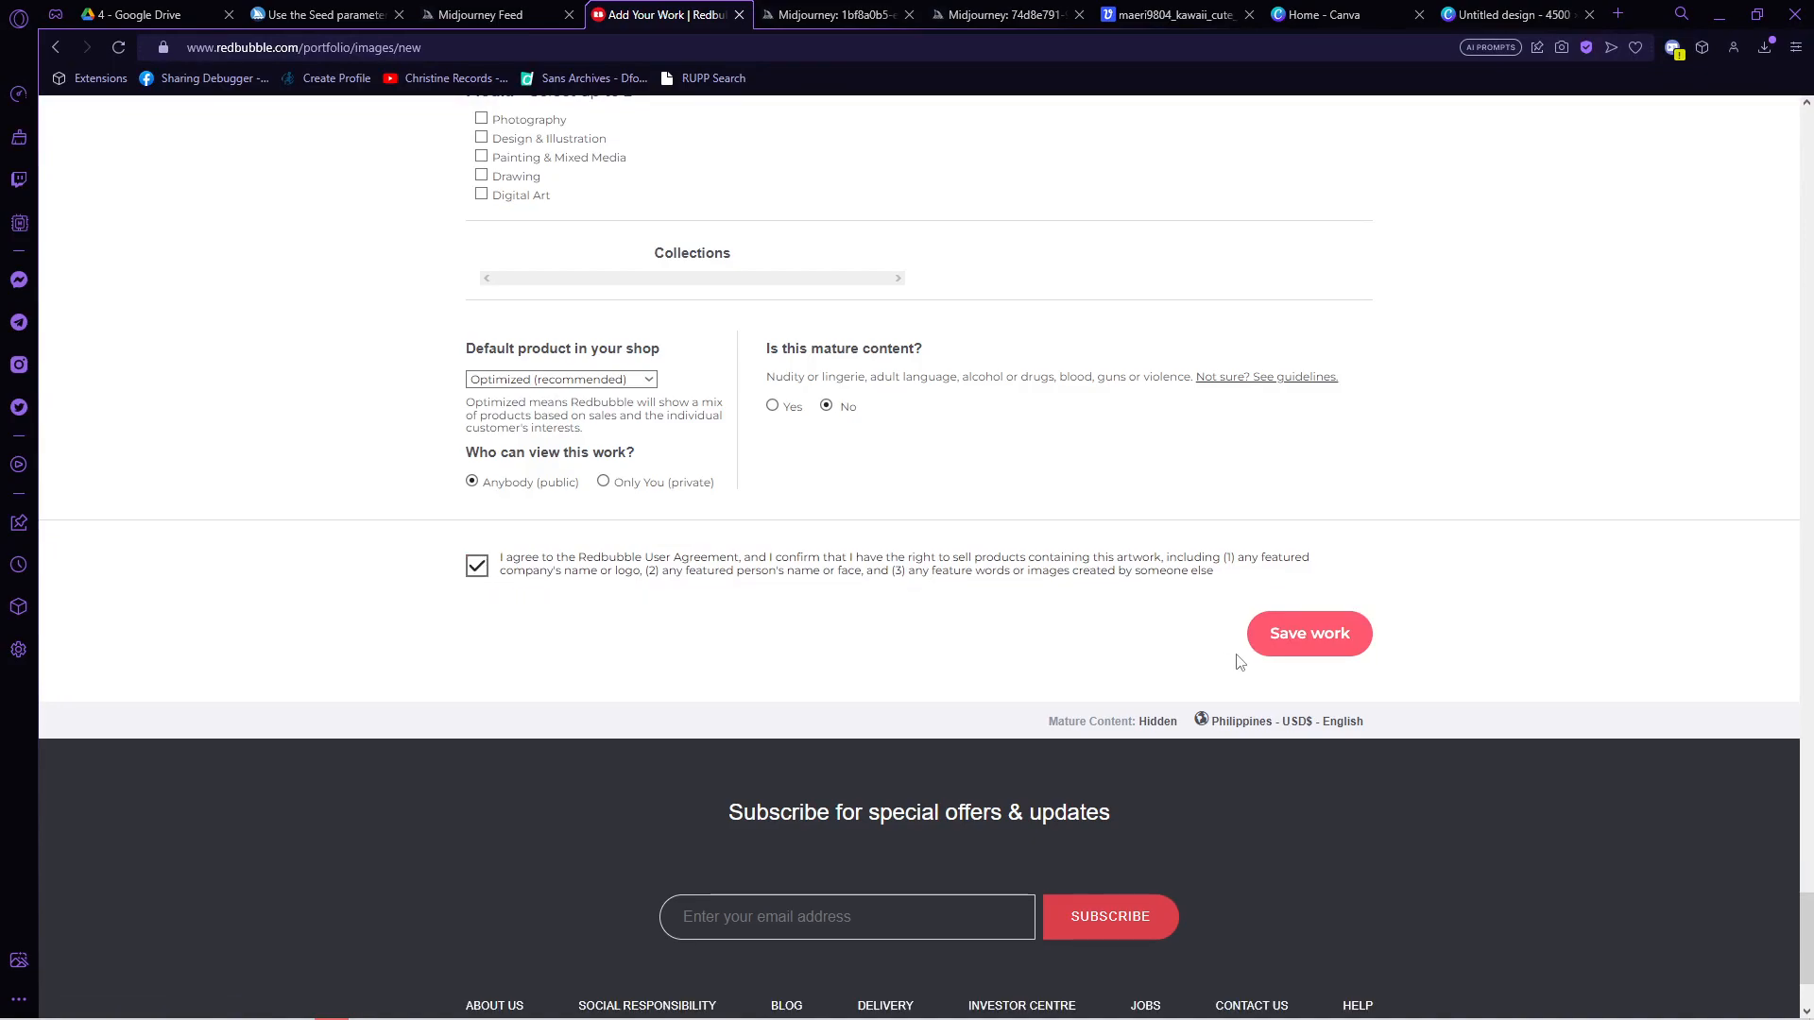
pyautogui.click(1289, 643)
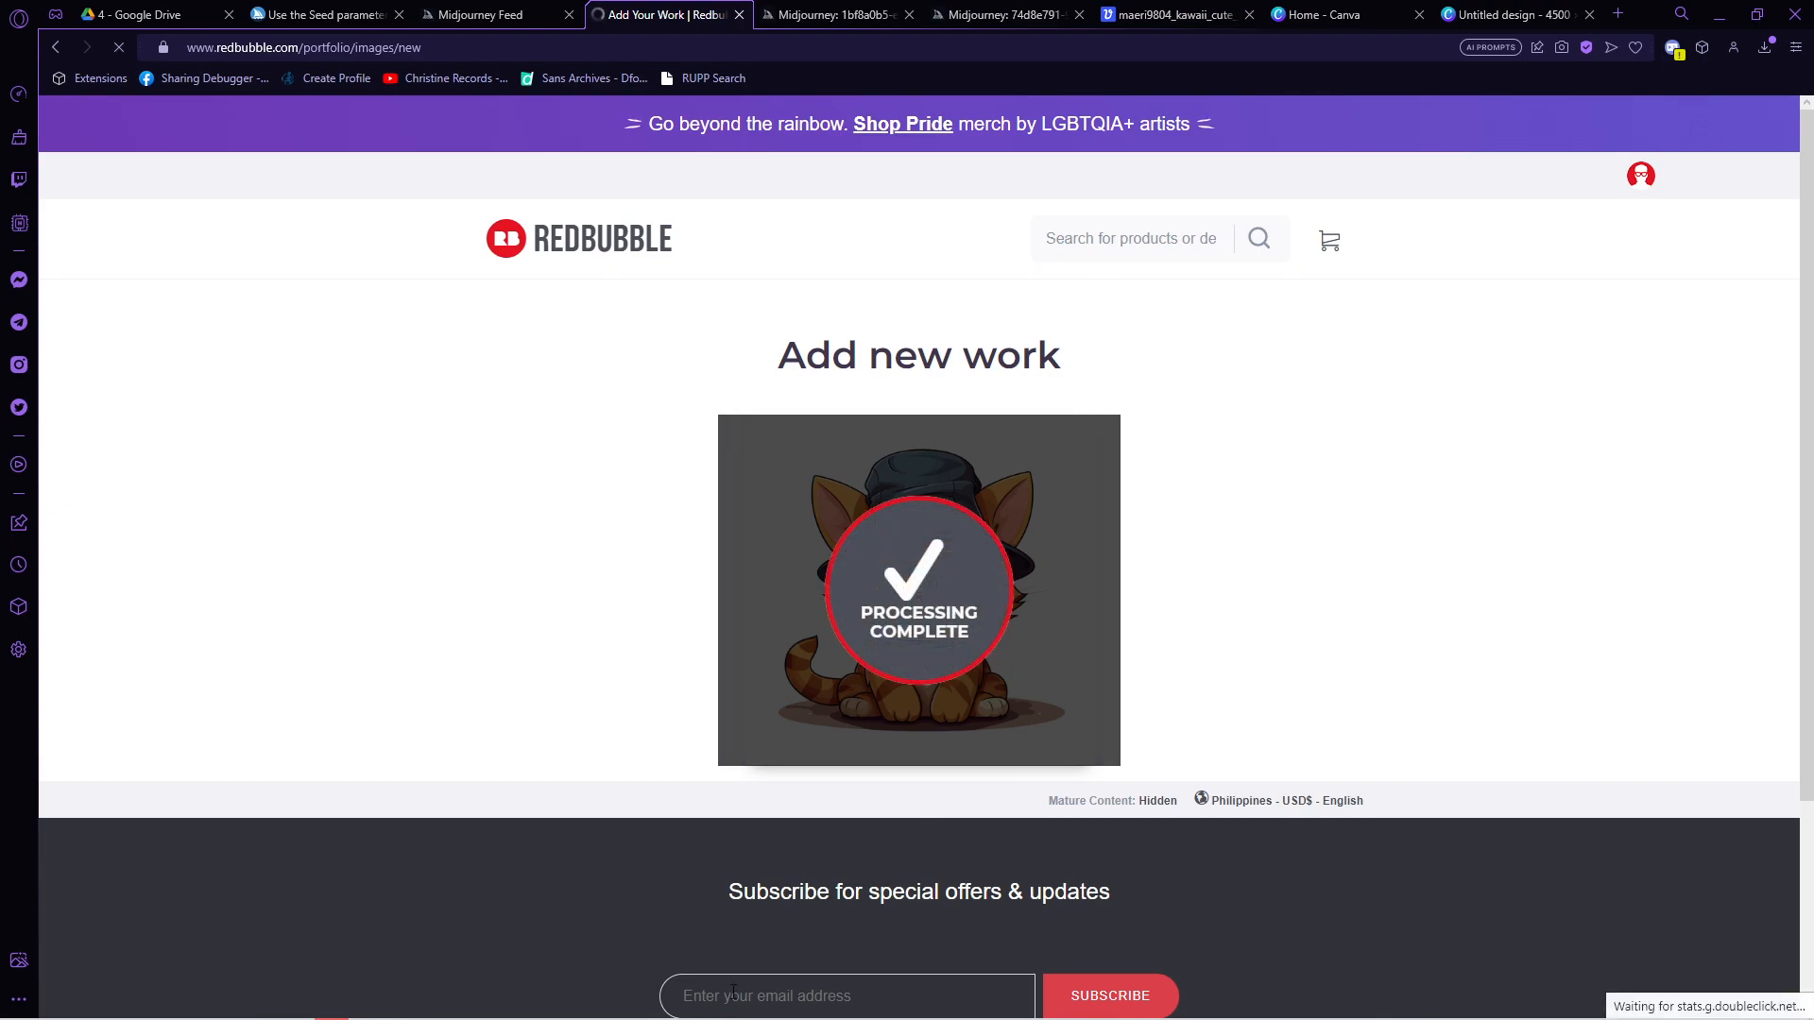
# Step: In Discord, have Midjourney imagine "action shot of vintage car, sunset color, professional tshirt layout, white background"
pyautogui.click(311, 1009)
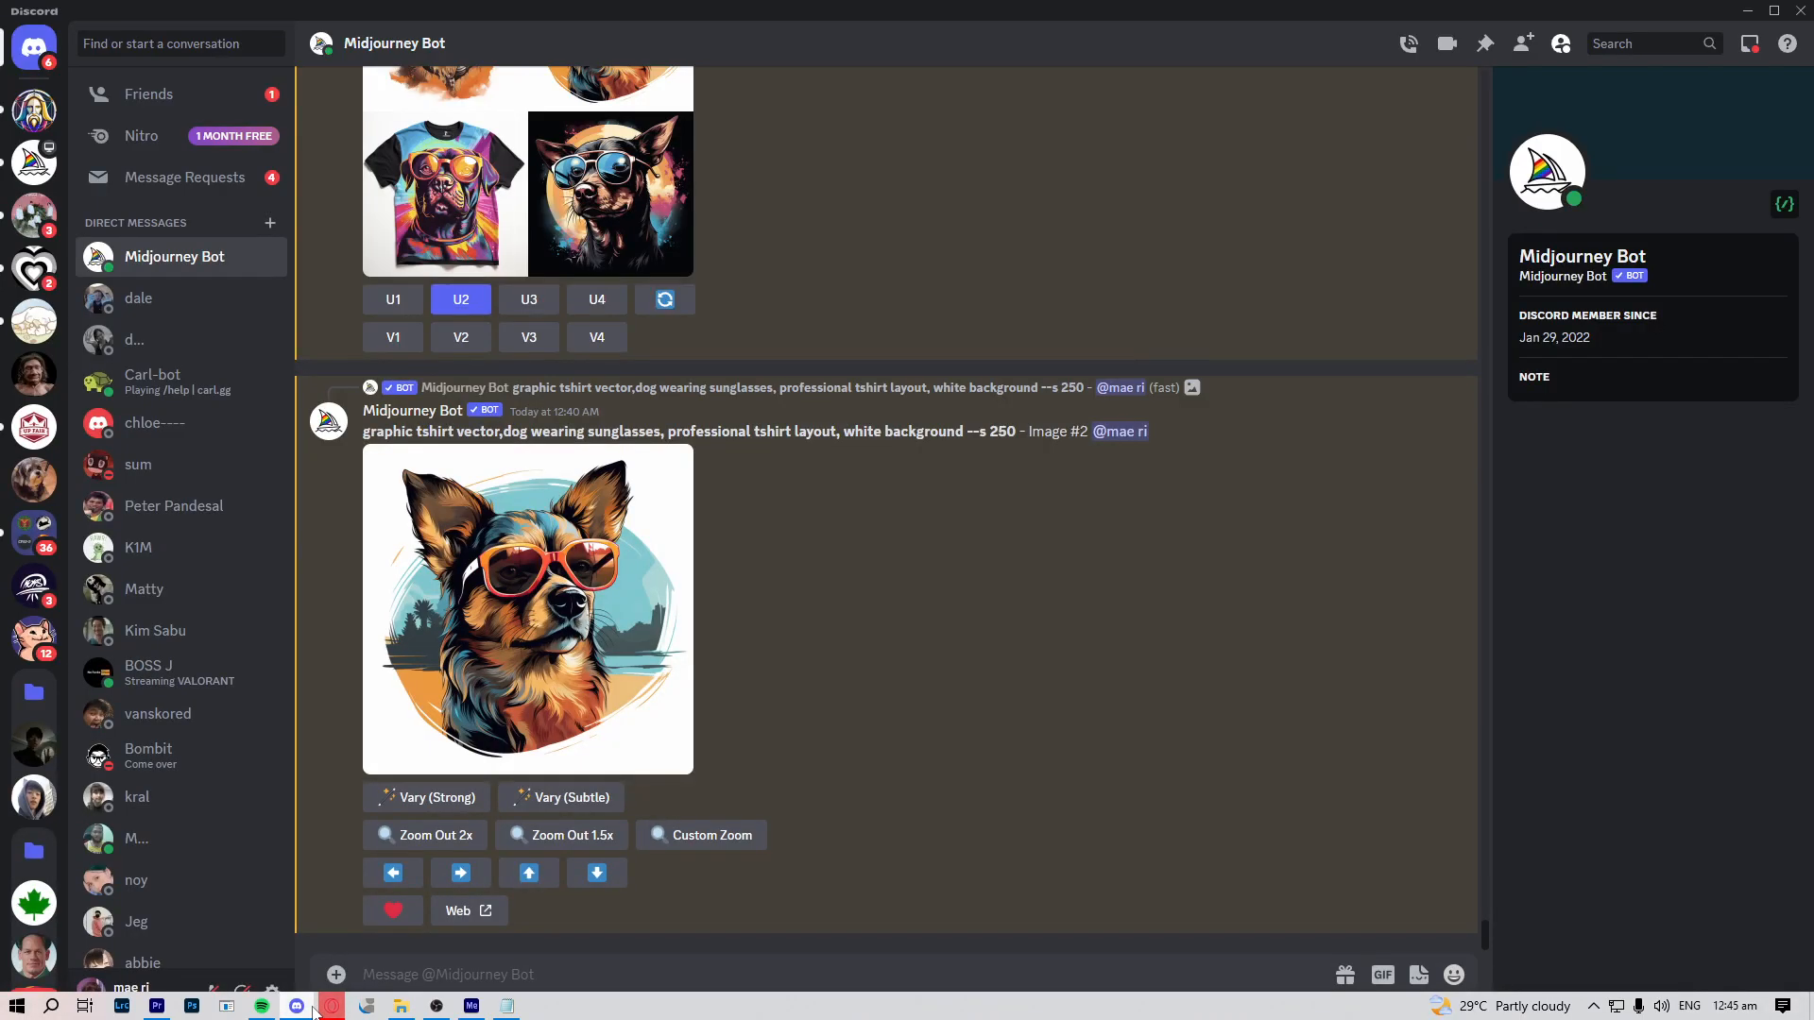
pyautogui.write('/imagi')
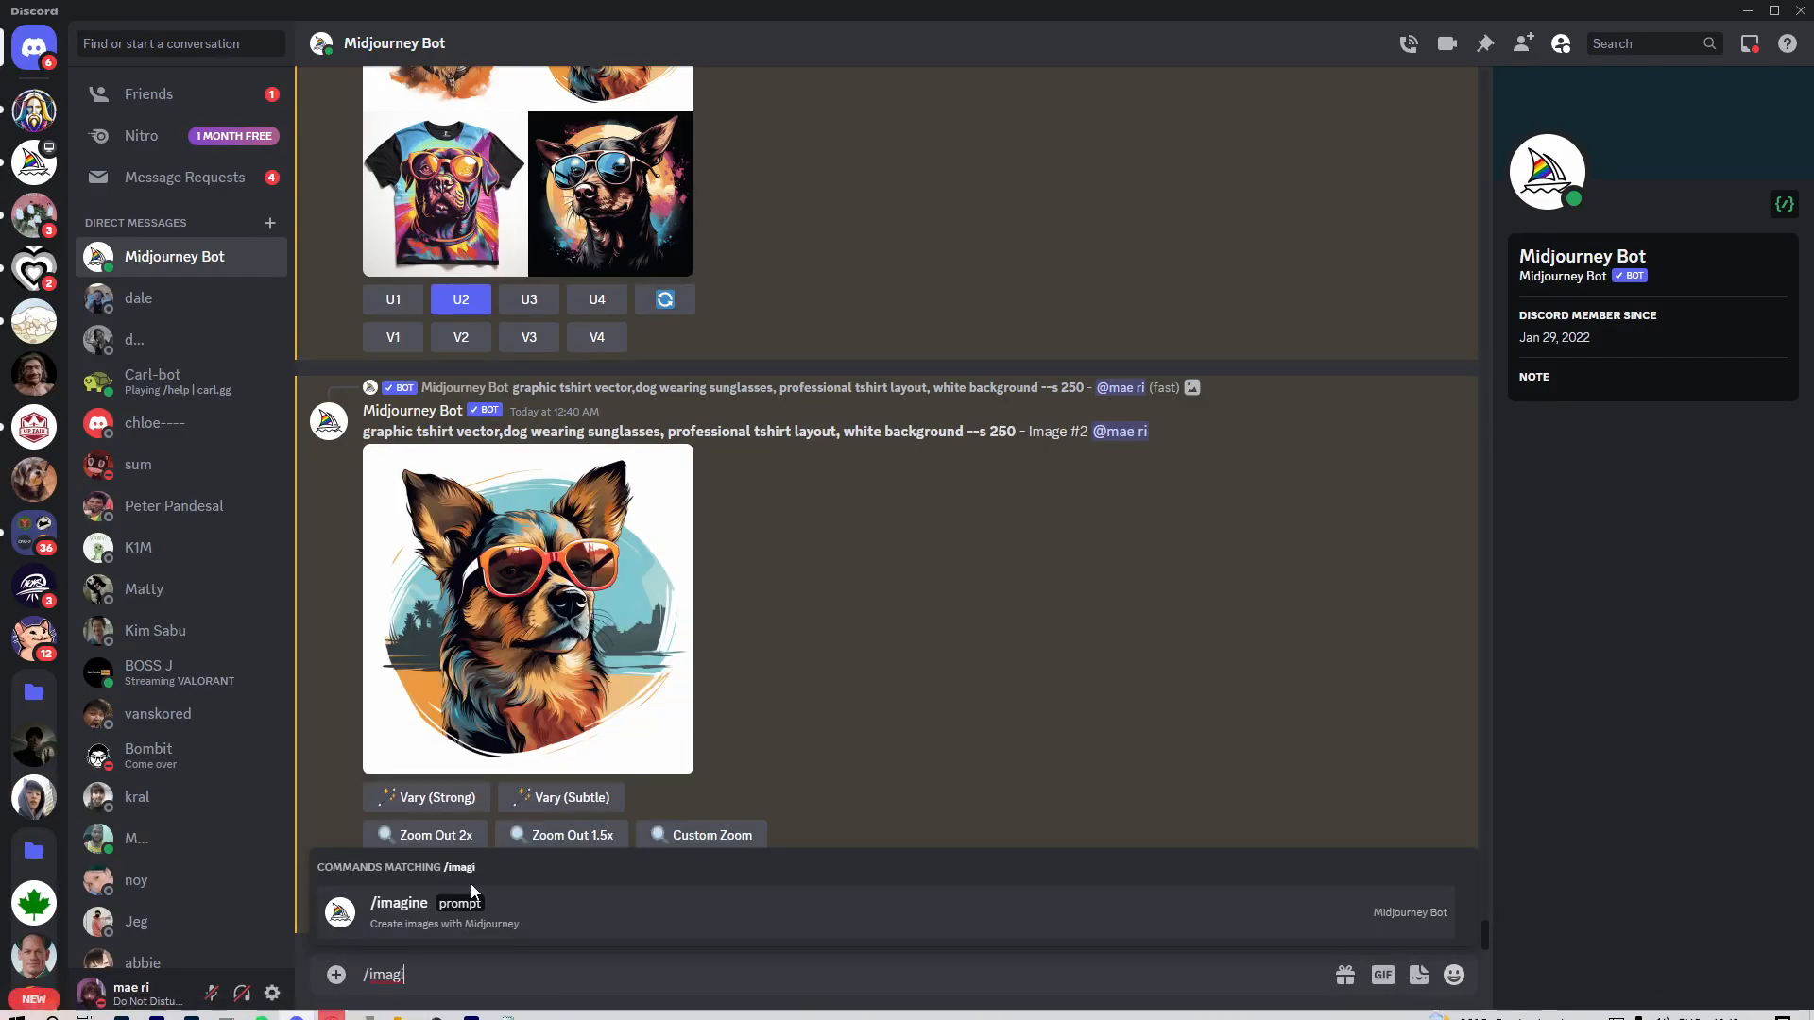
pyautogui.click(482, 914)
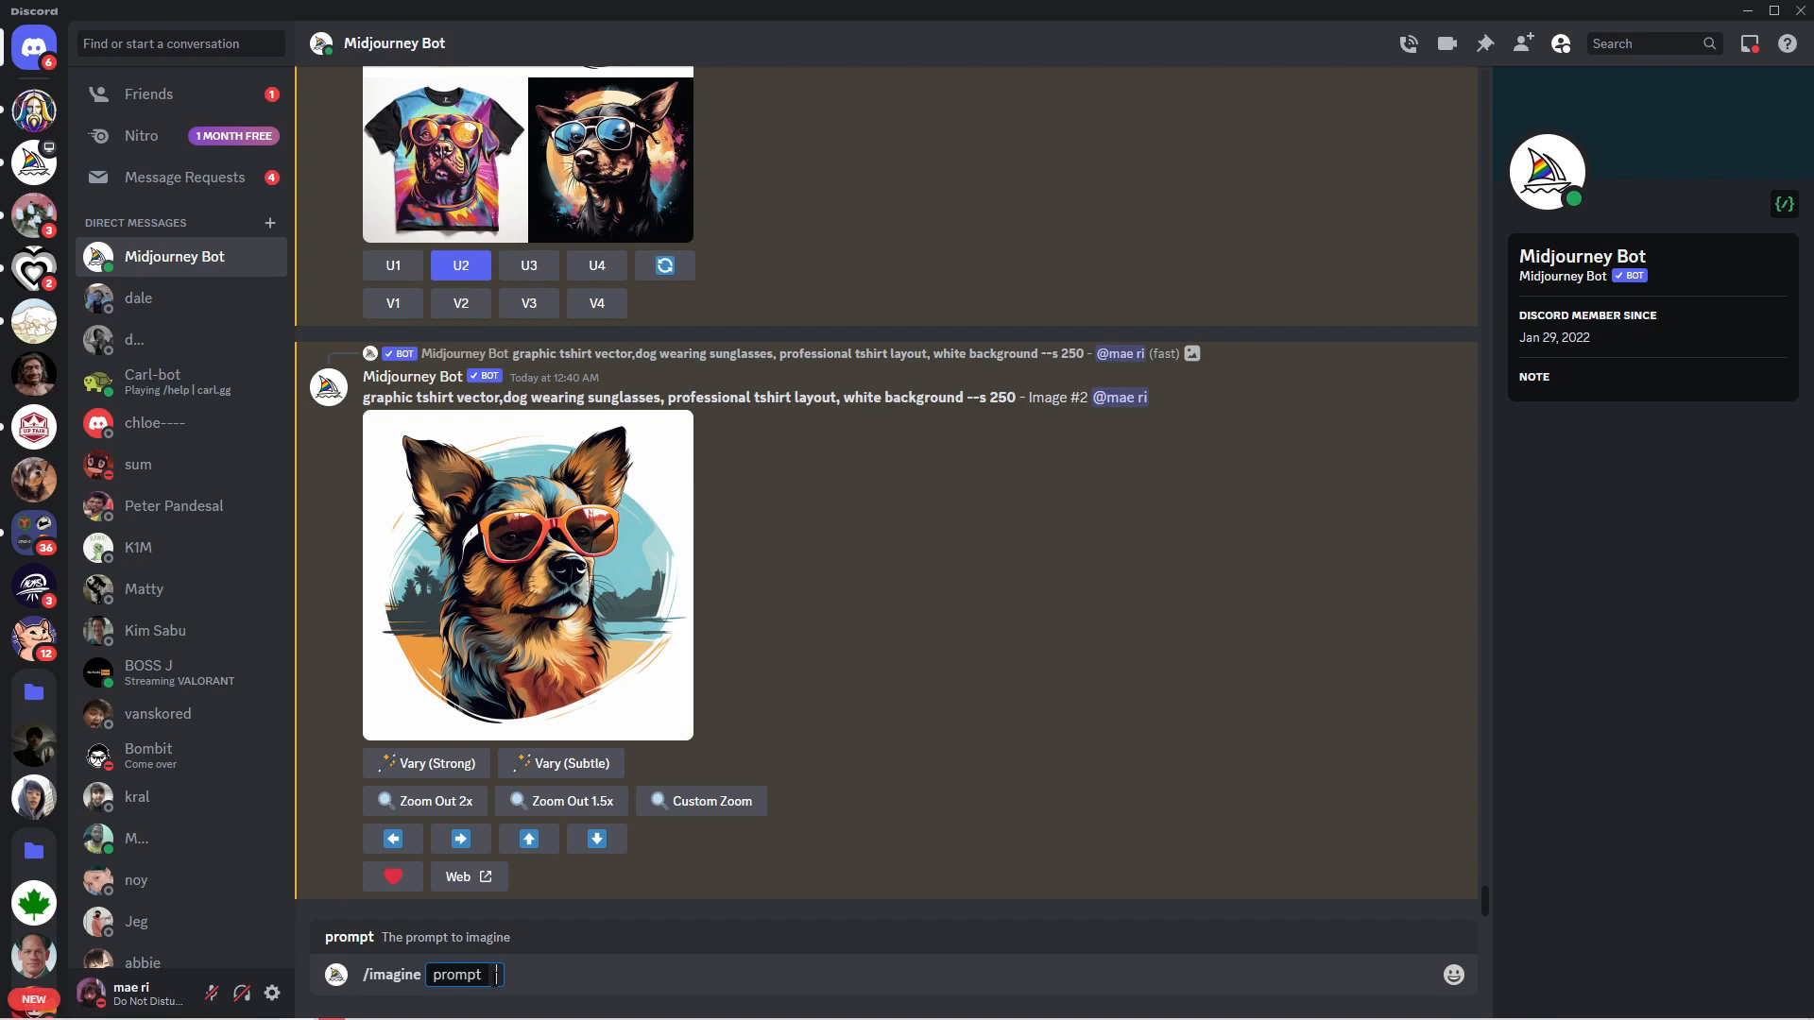
pyautogui.write('action shot of')
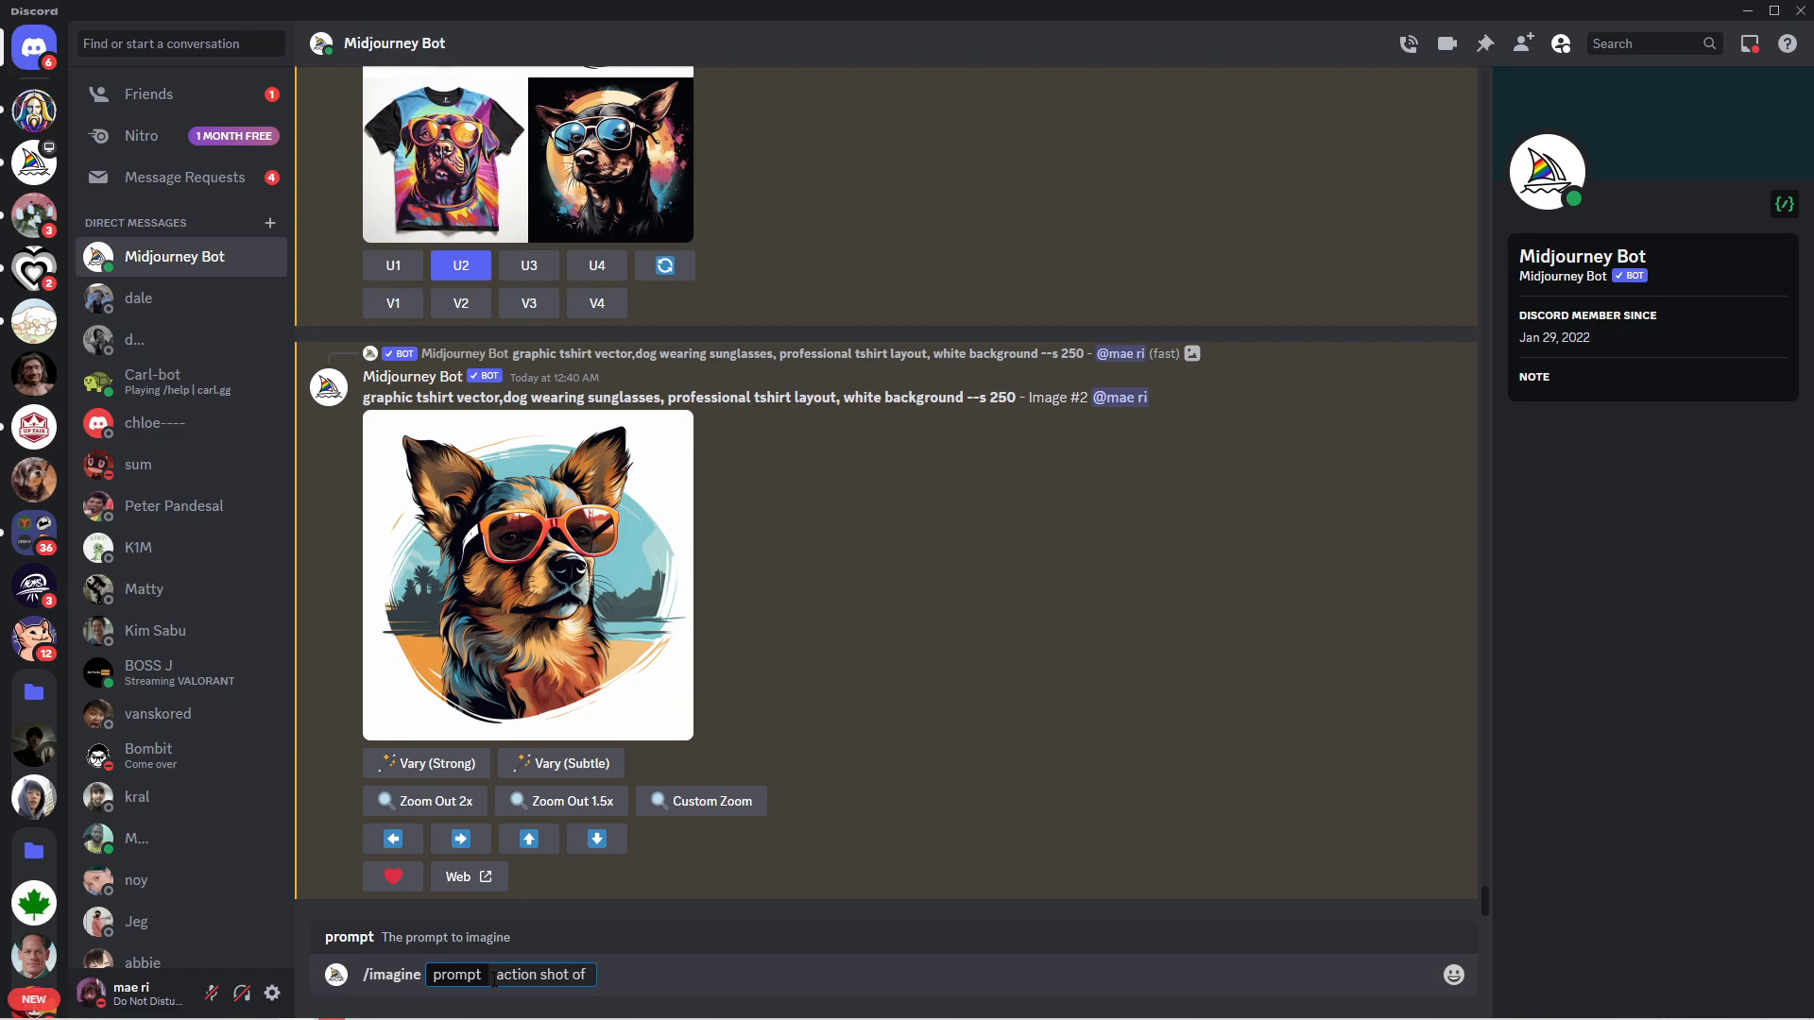
pyautogui.write(' vintage car,')
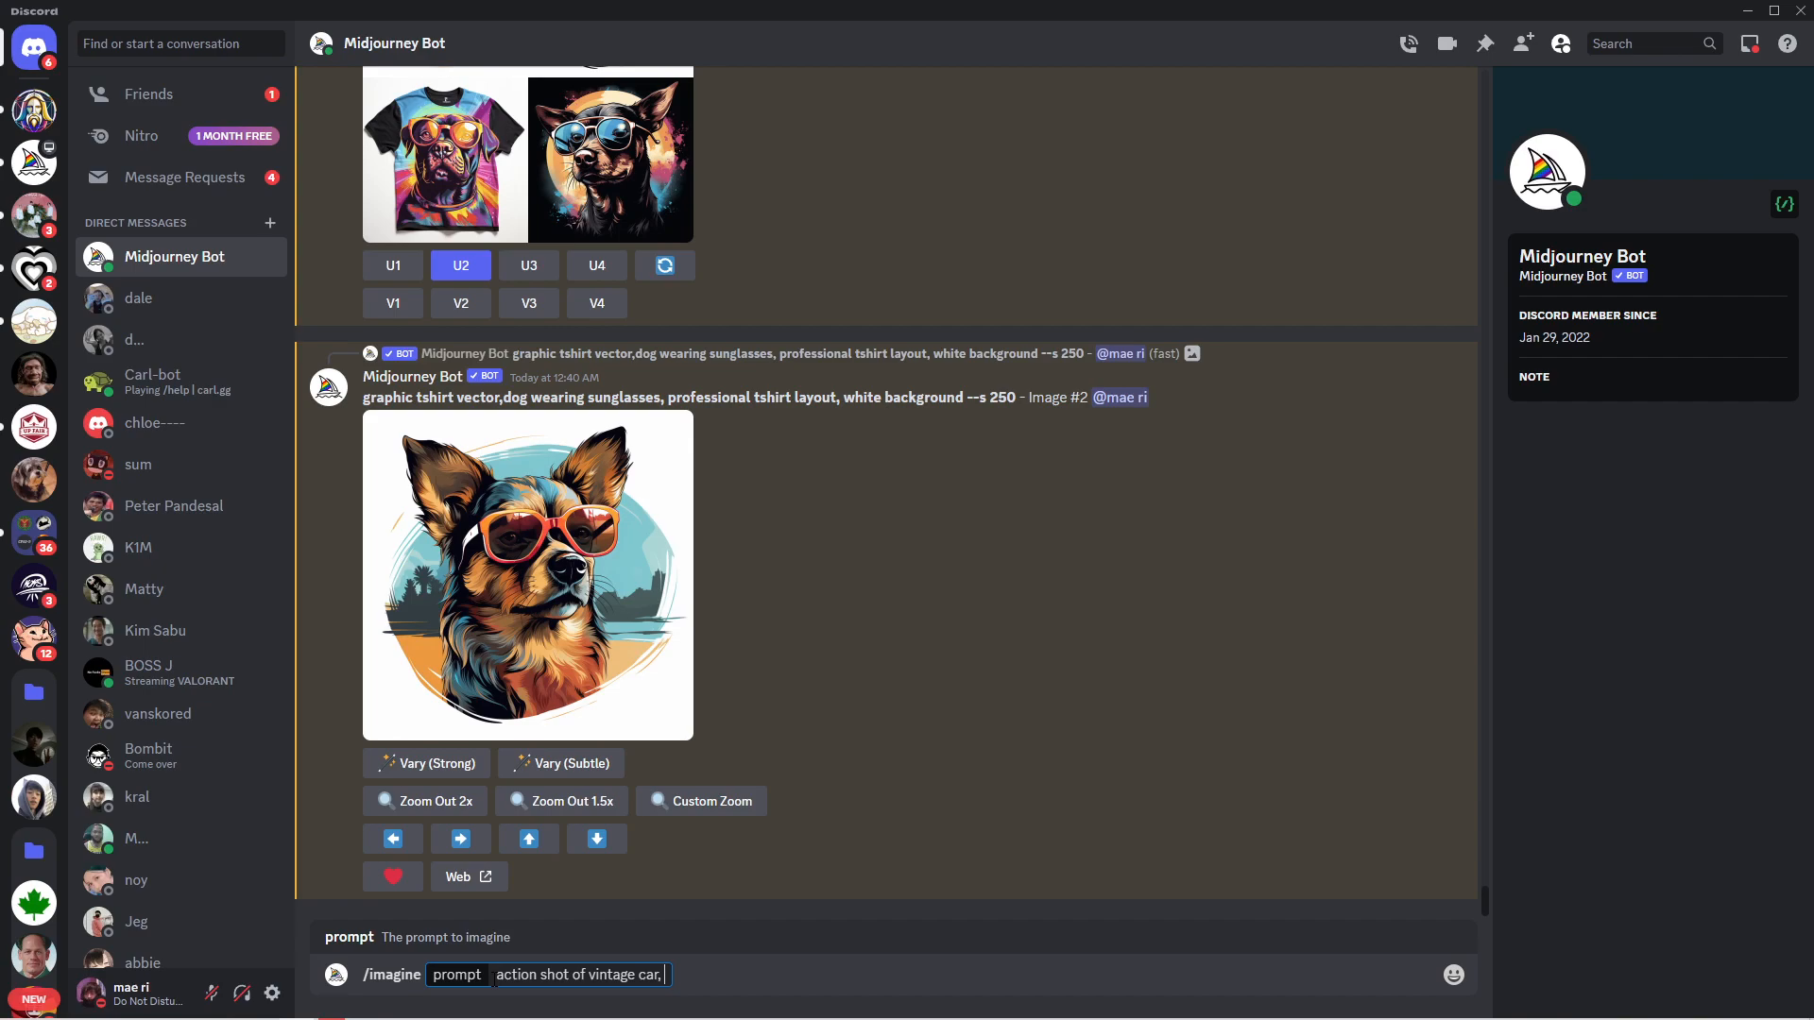
pyautogui.moveTo(568, 974); pyautogui.dragTo(524, 974)
pyautogui.click(673, 977)
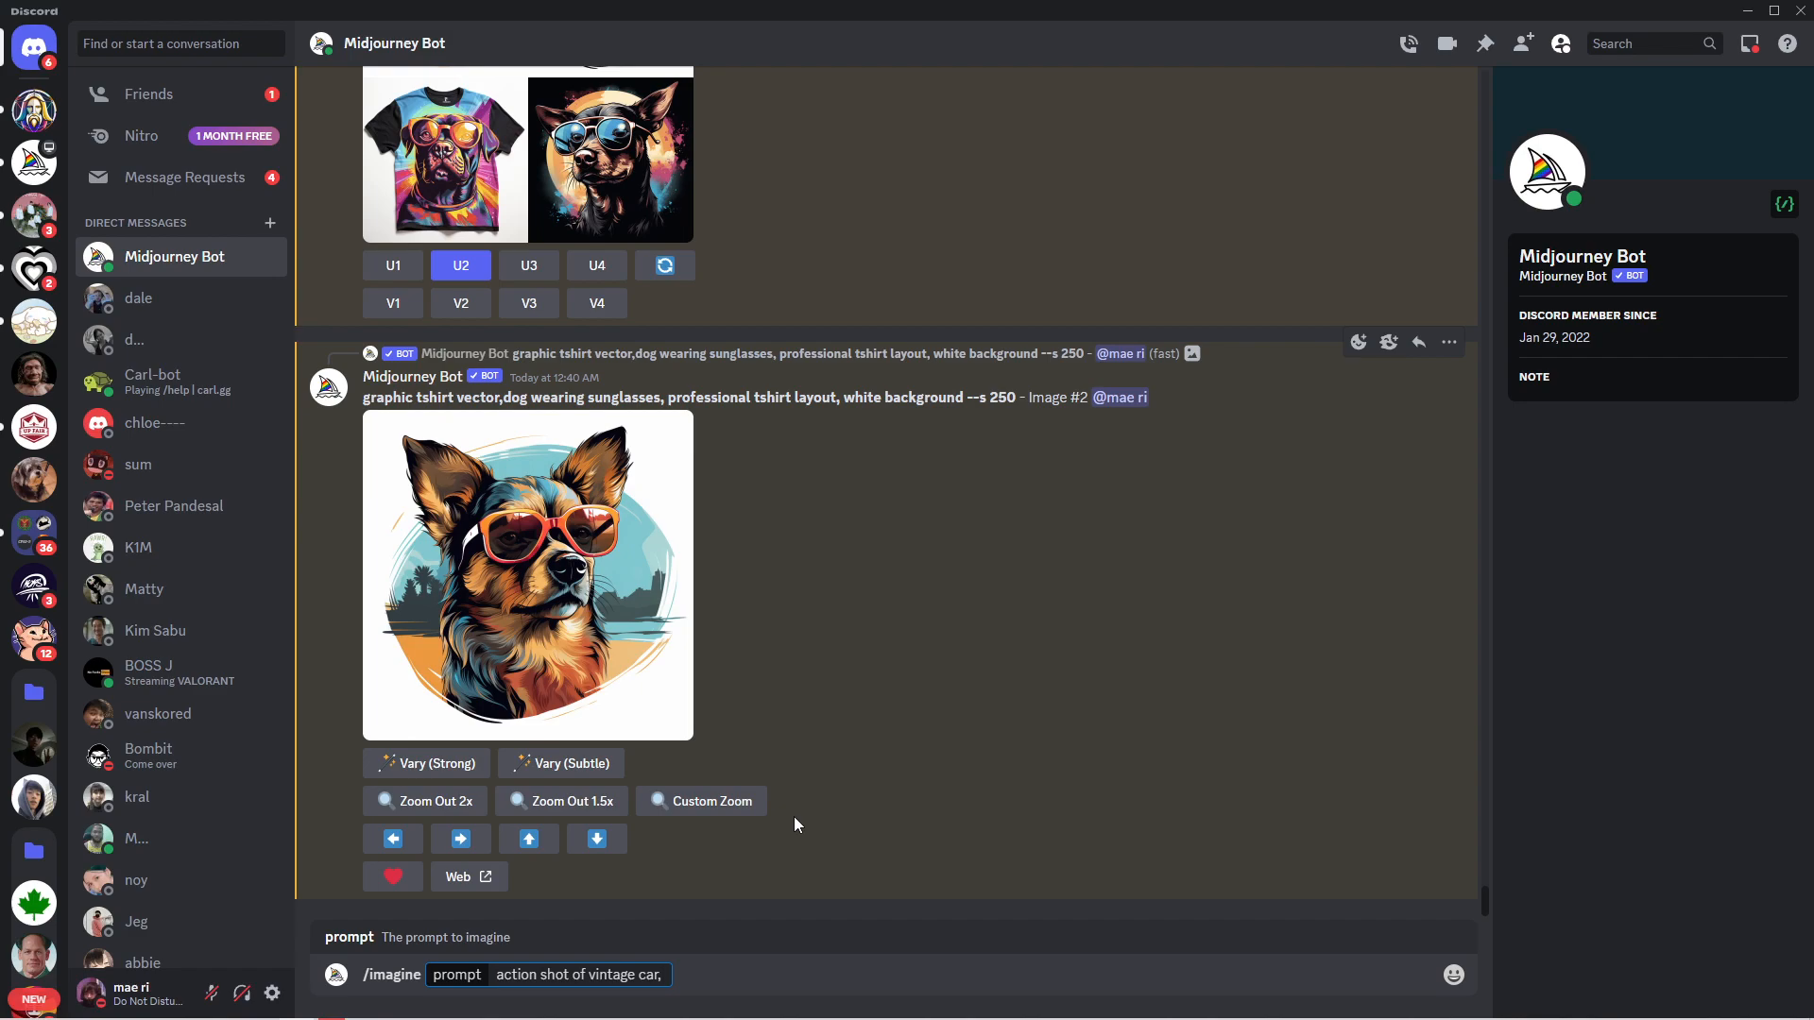
pyautogui.write('sunset')
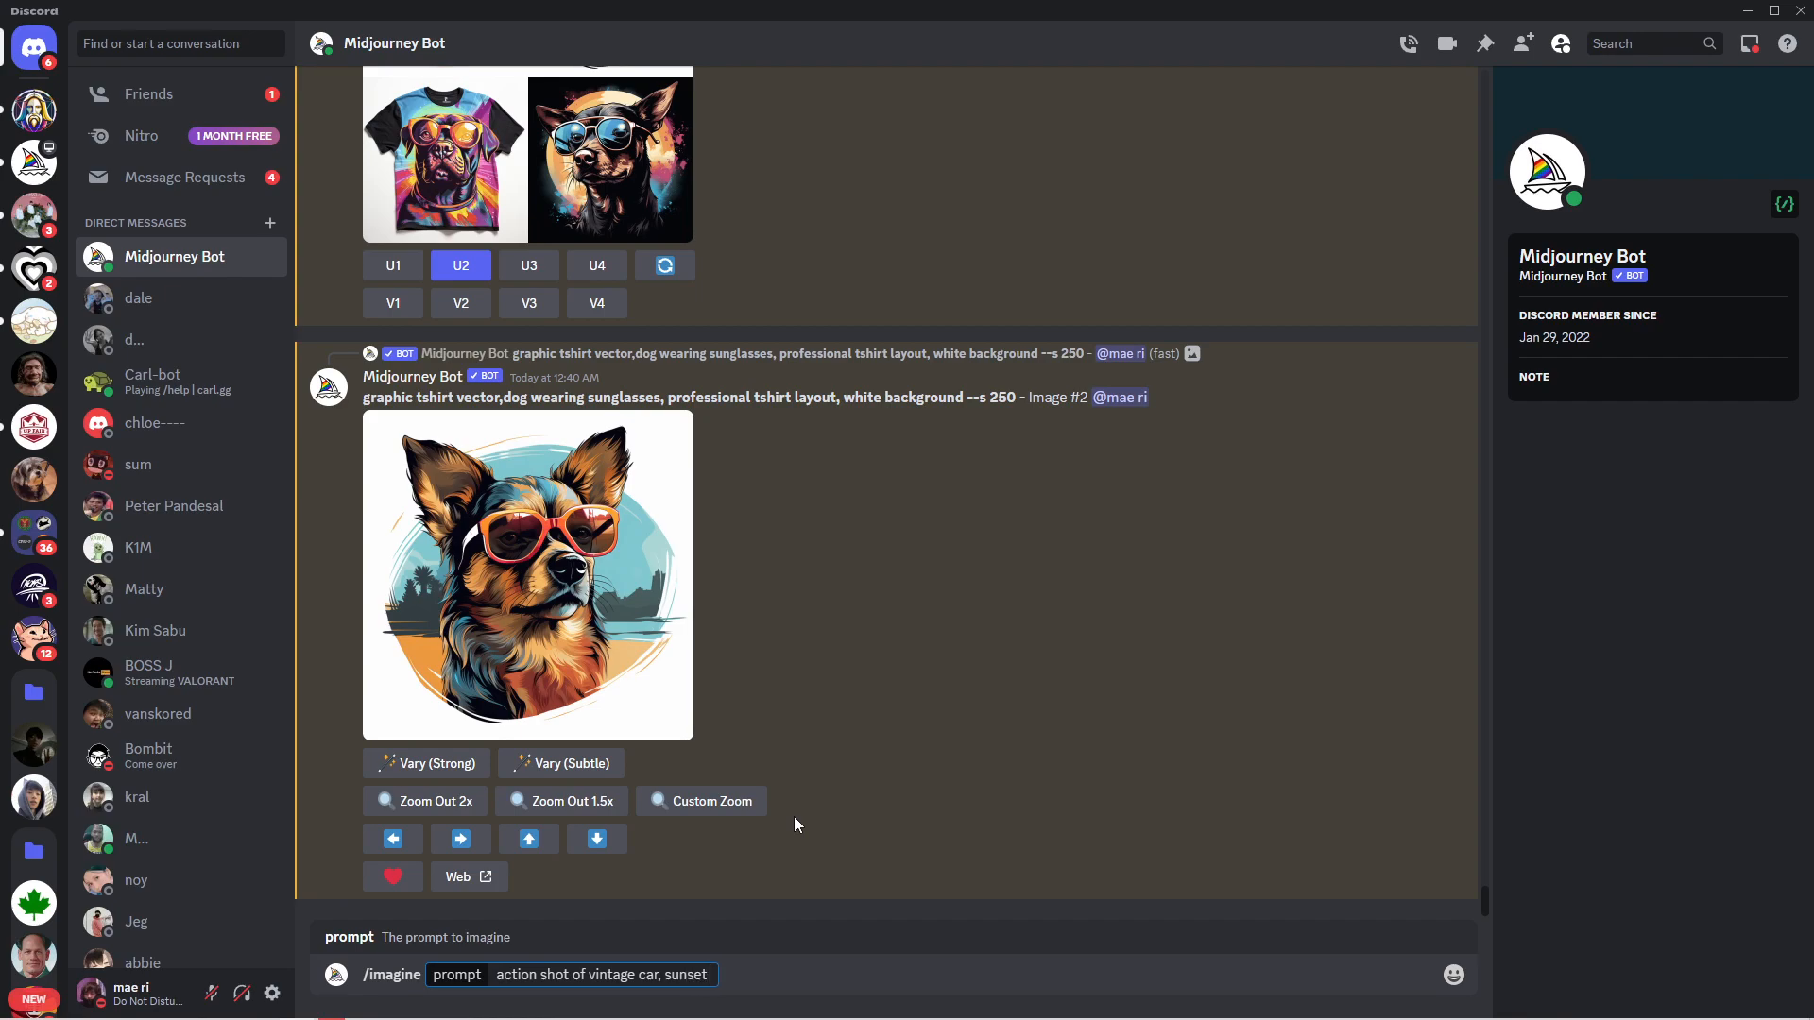
pyautogui.write(' color.')
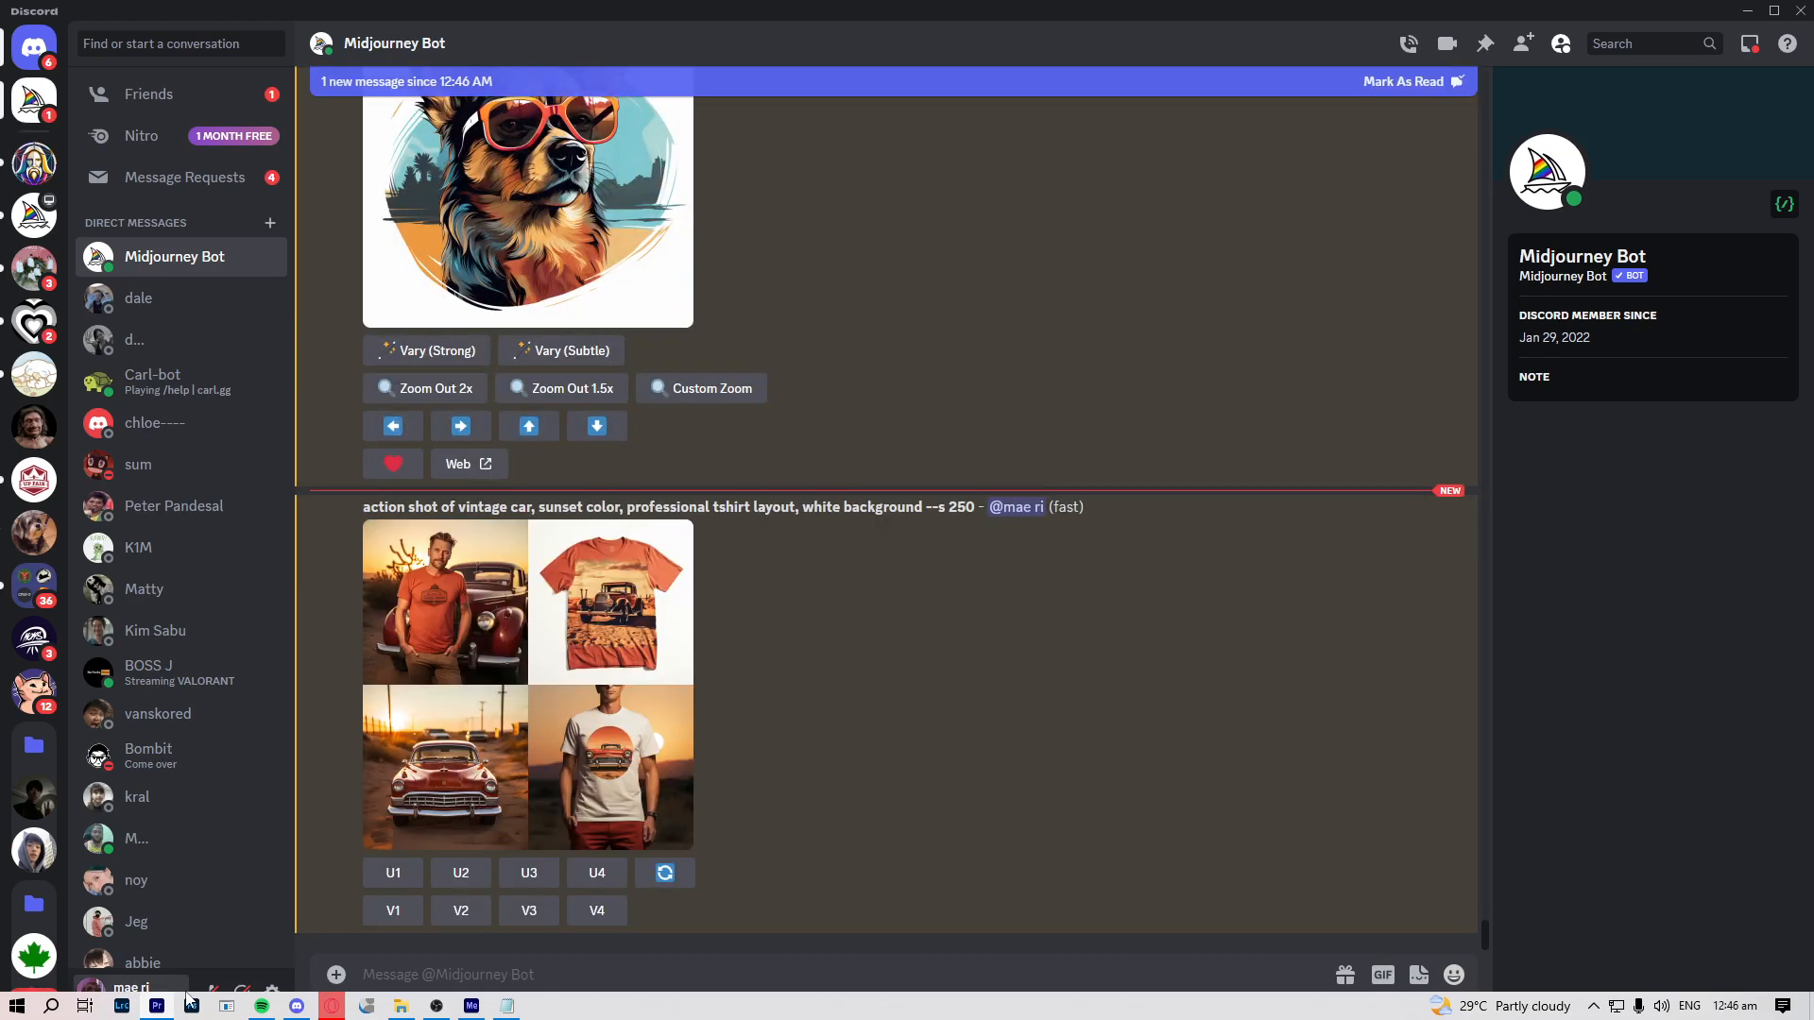
# Step: Reroll the vintage car images with the prompt wording changed to "professional for tshirt layout"
pyautogui.click(665, 873)
pyautogui.write('for')
pyautogui.click(1044, 646)
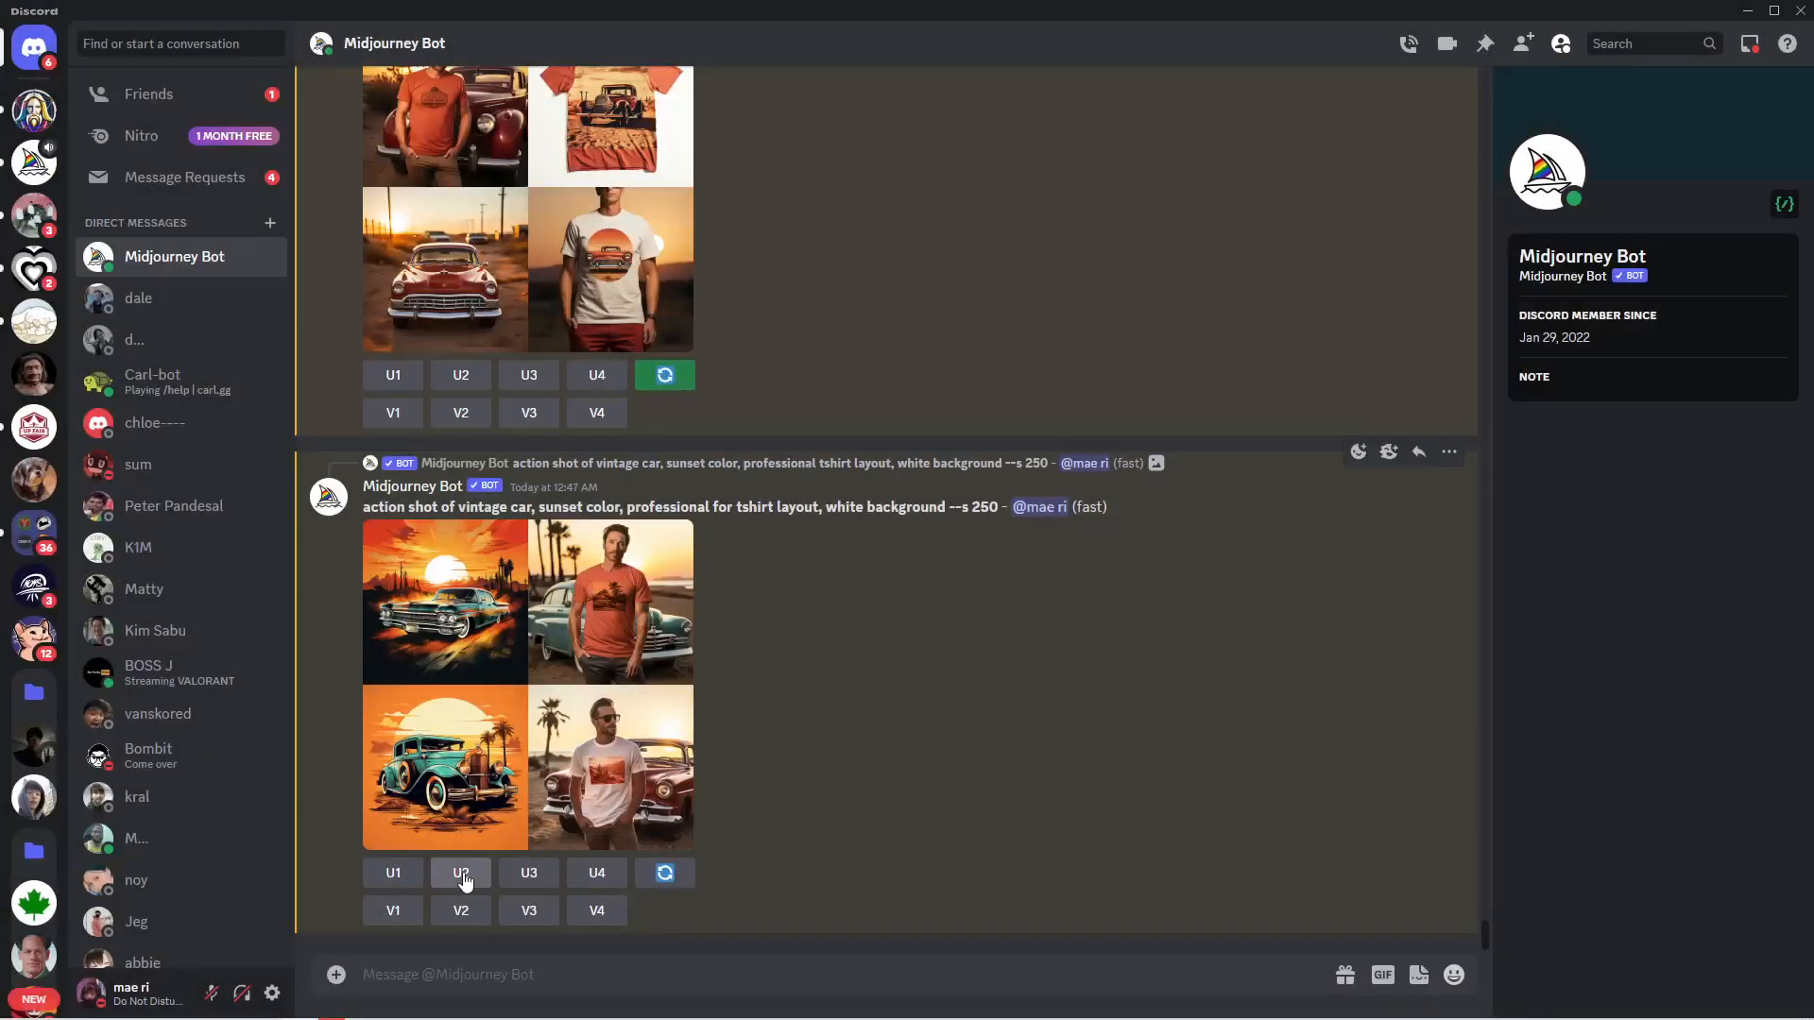
# Step: Upscale the third vintage car image from the rerolled grid and open it on the Midjourney website
pyautogui.click(529, 873)
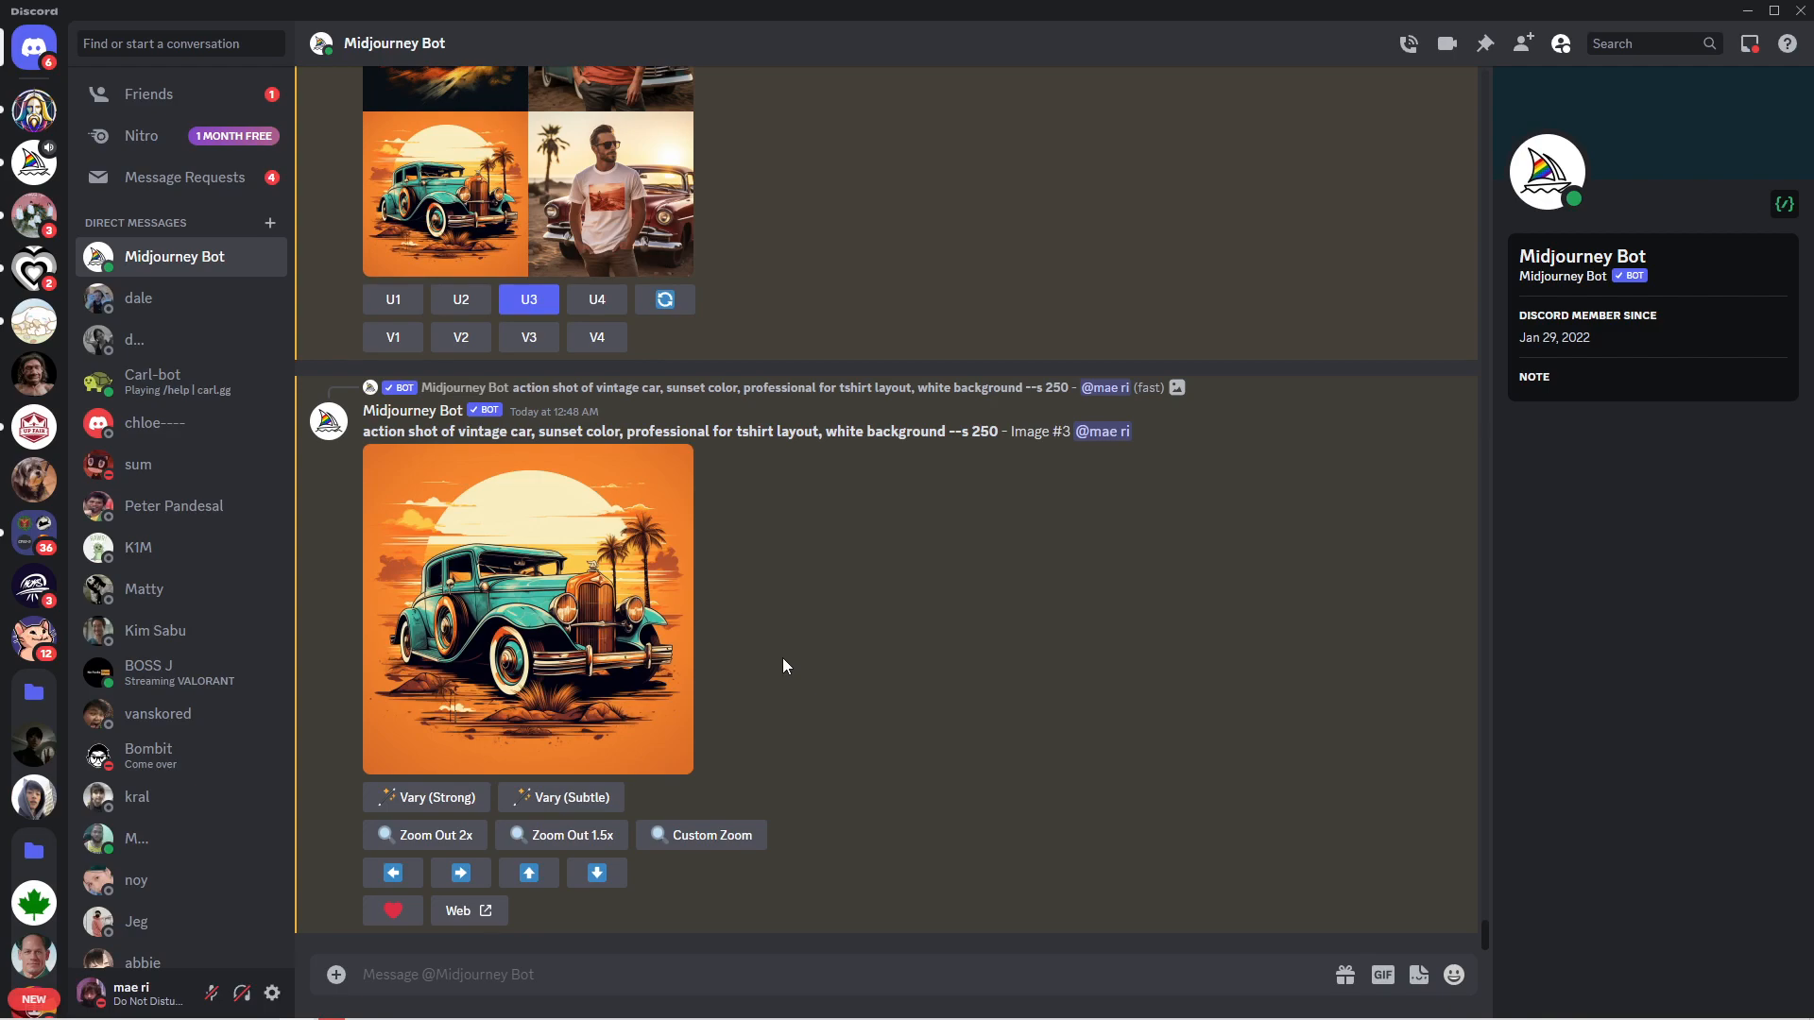
pyautogui.hotkey('alt', 'Tab')
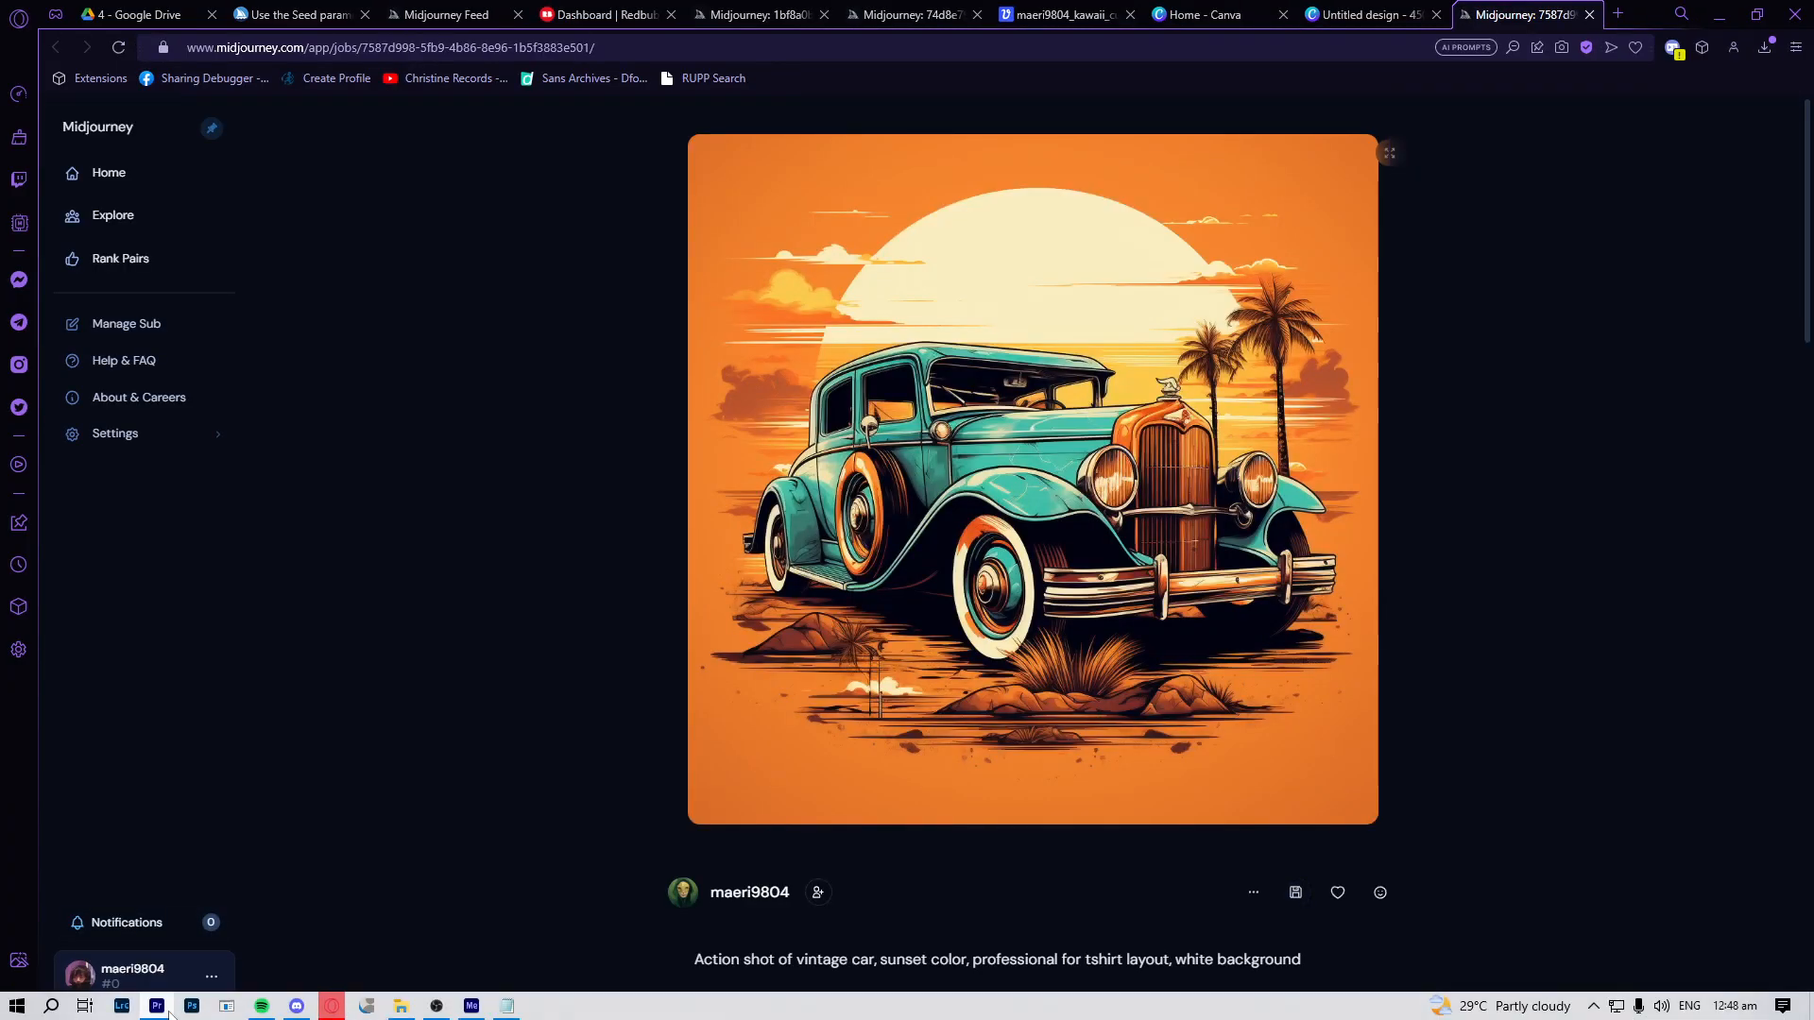
# Step: Recheck the upscaled car image in Discord and the browser, and switch to the 4500 × 4500 px Canva design
pyautogui.click(297, 1009)
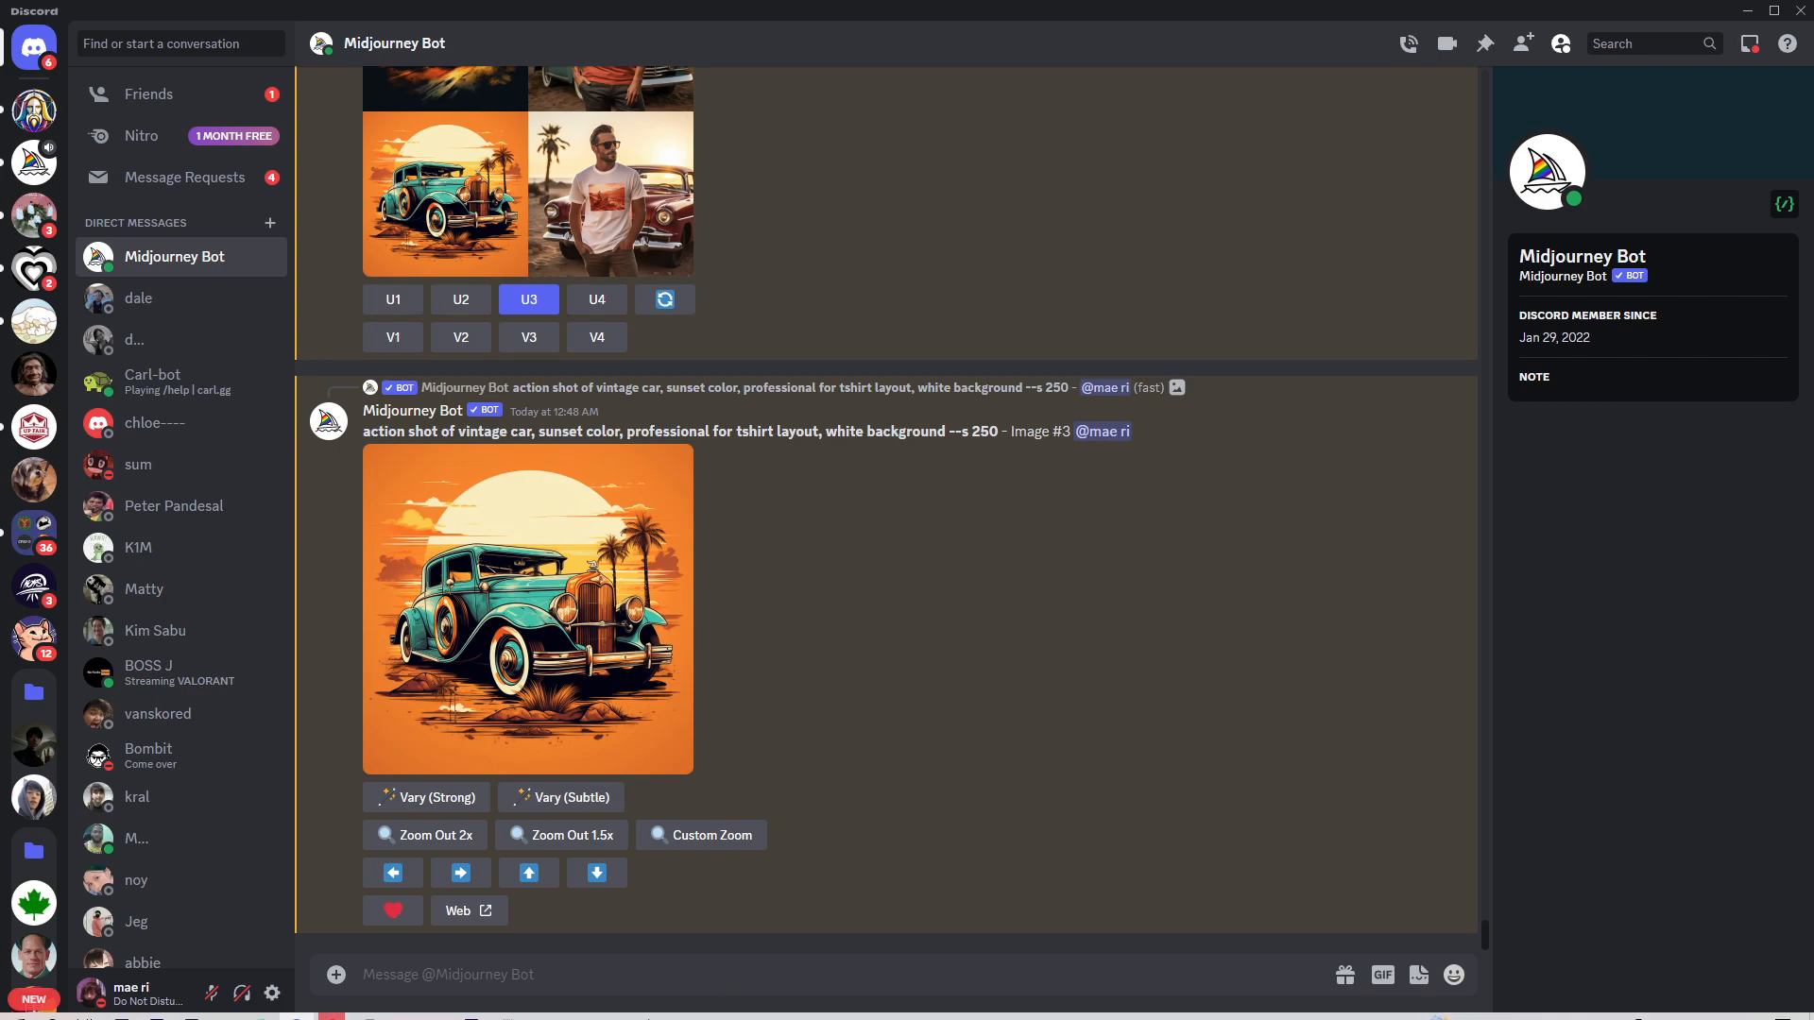
pyautogui.moveTo(472, 1013)
pyautogui.click(330, 1007)
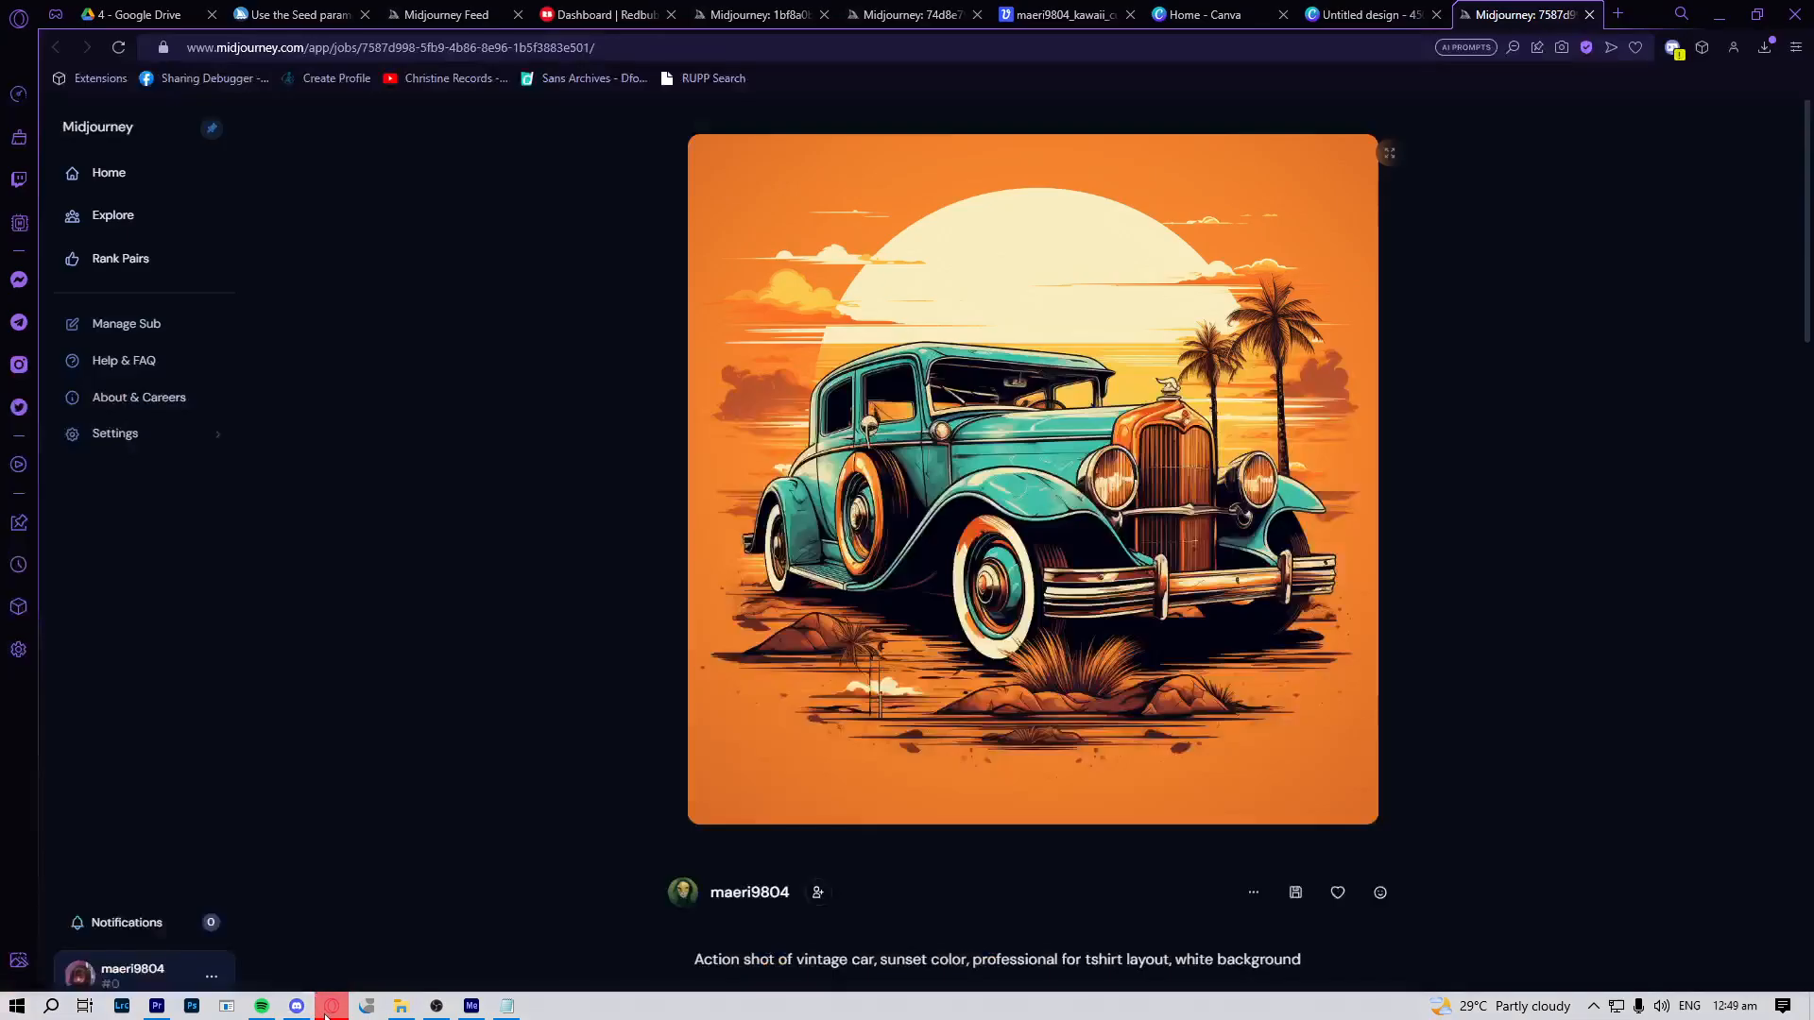
pyautogui.click(1376, 12)
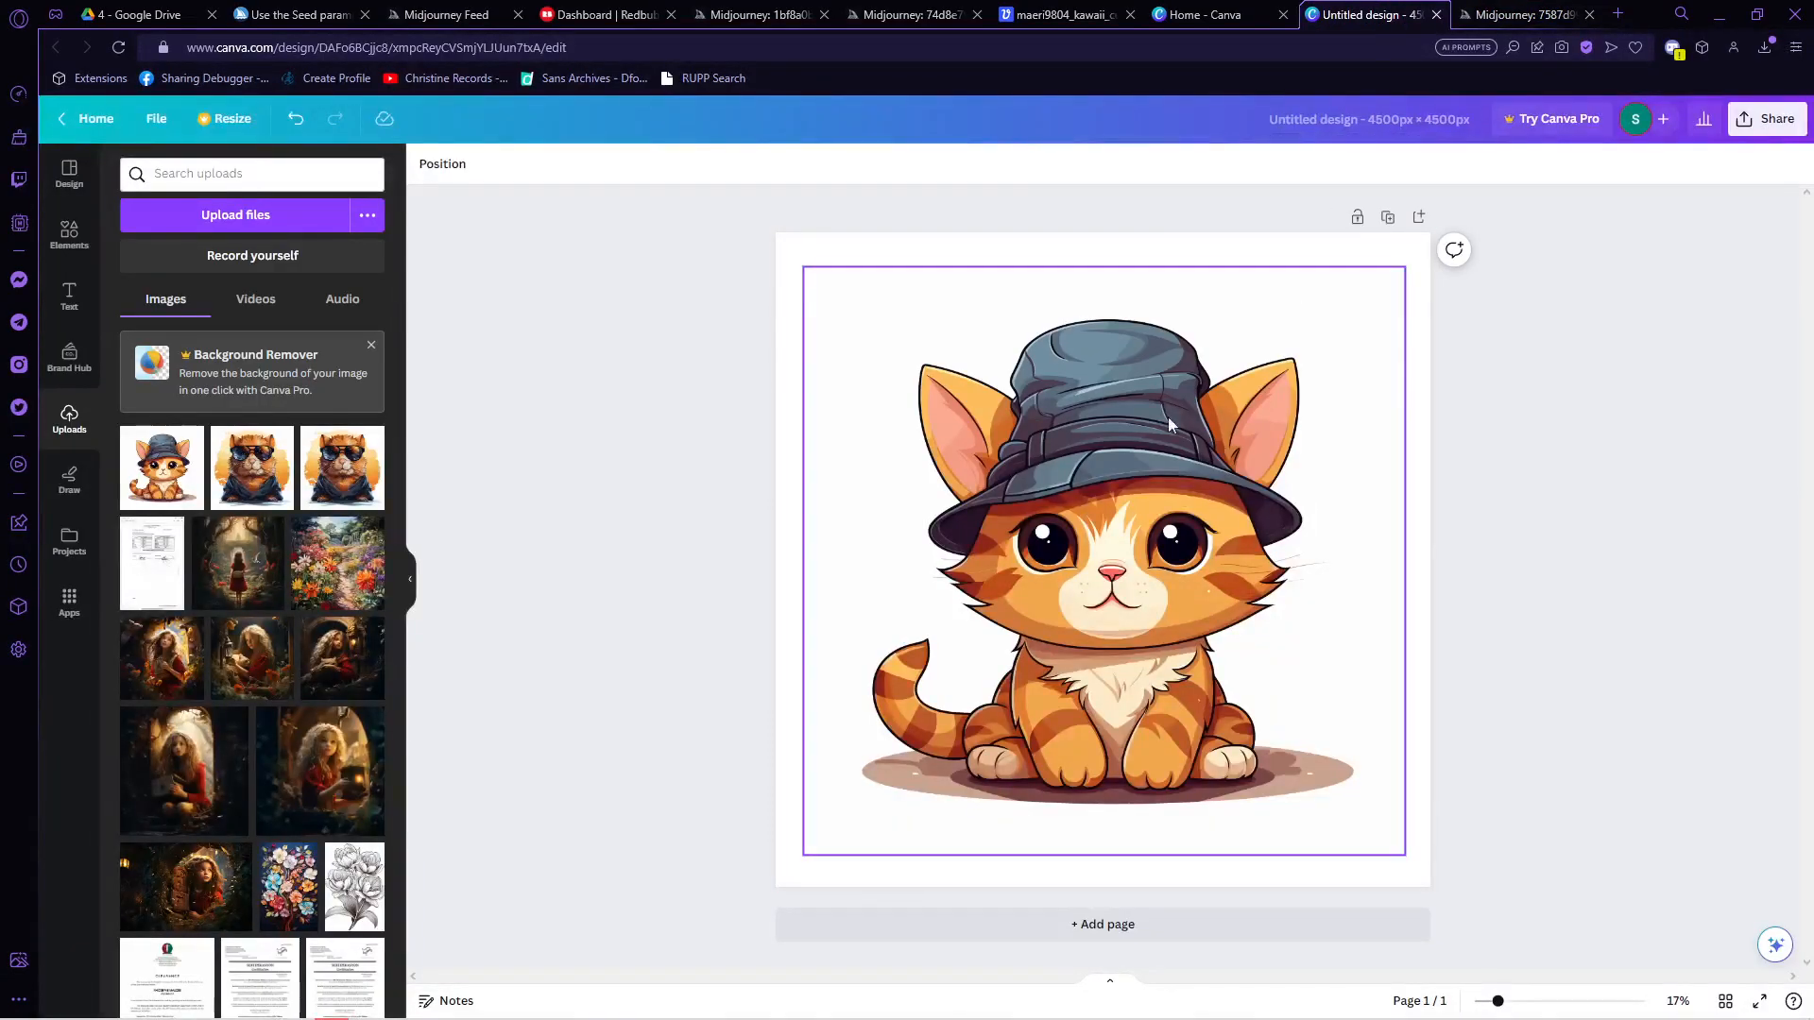